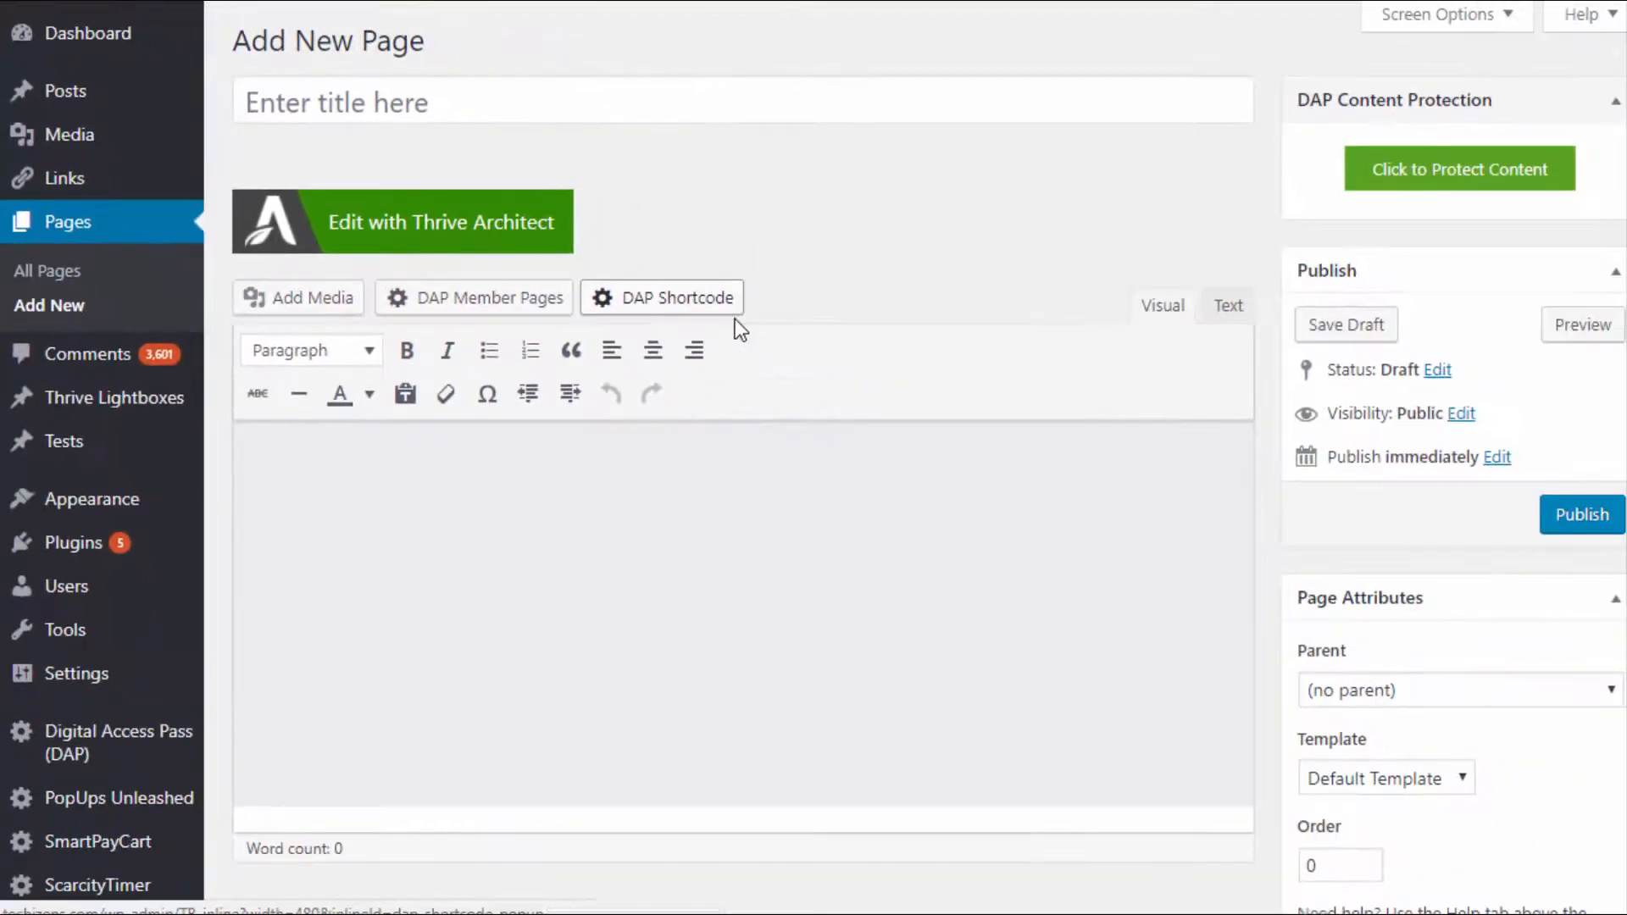
# Generate a DAP shortcode on the new page with Is User Logged-in set to Yes
pyautogui.click(1021, 440)
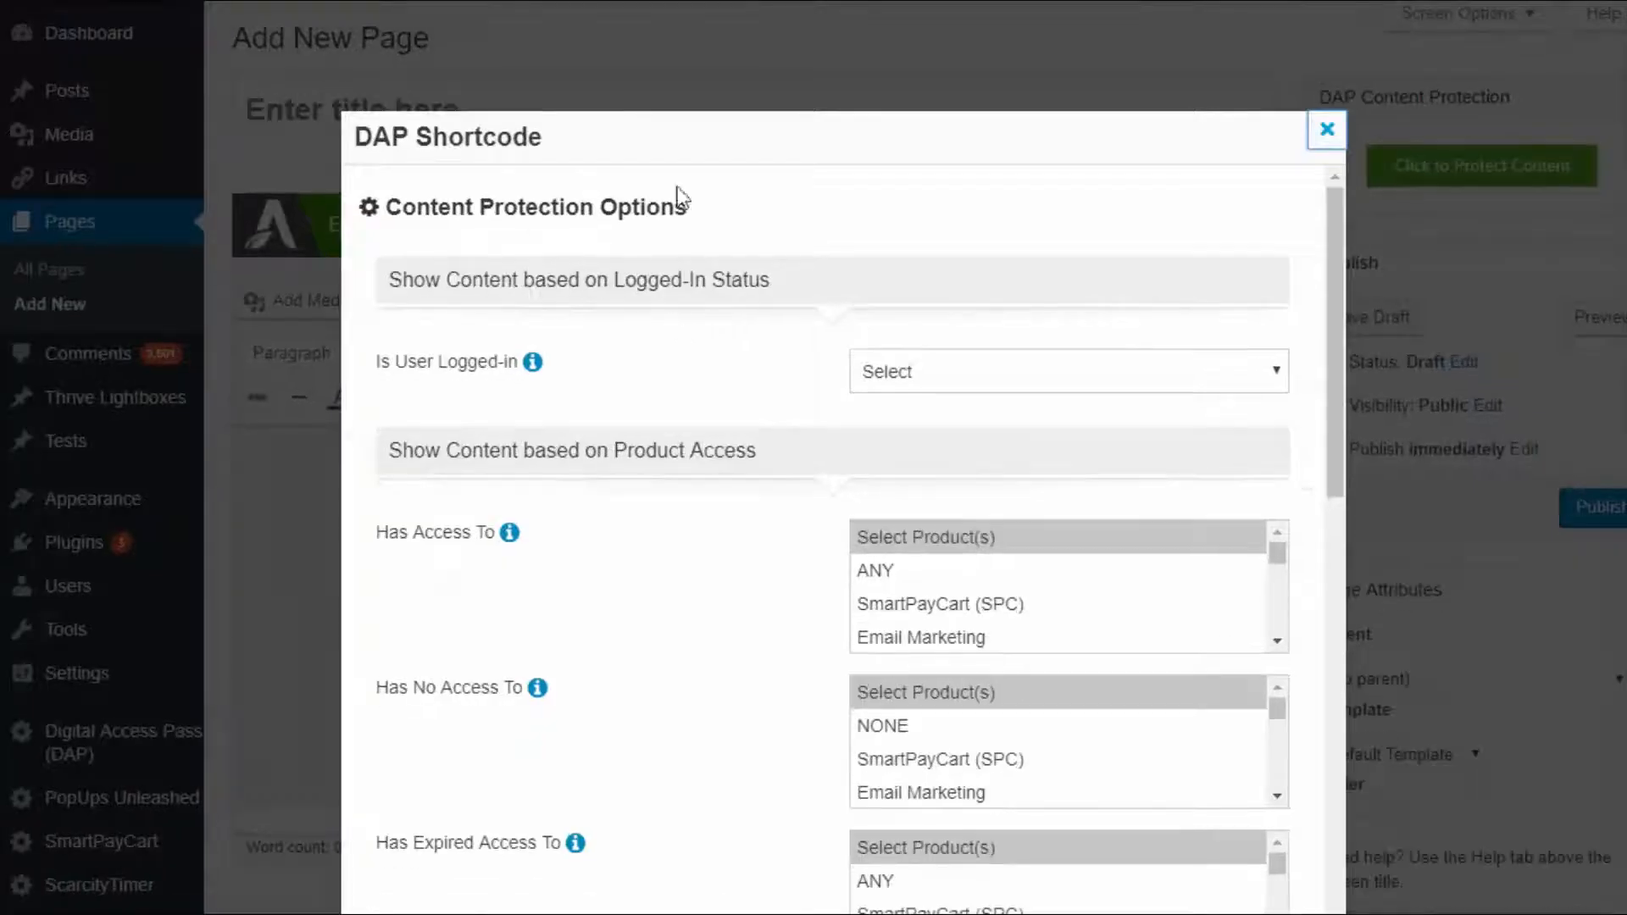
pyautogui.scroll(-2, 725, 395)
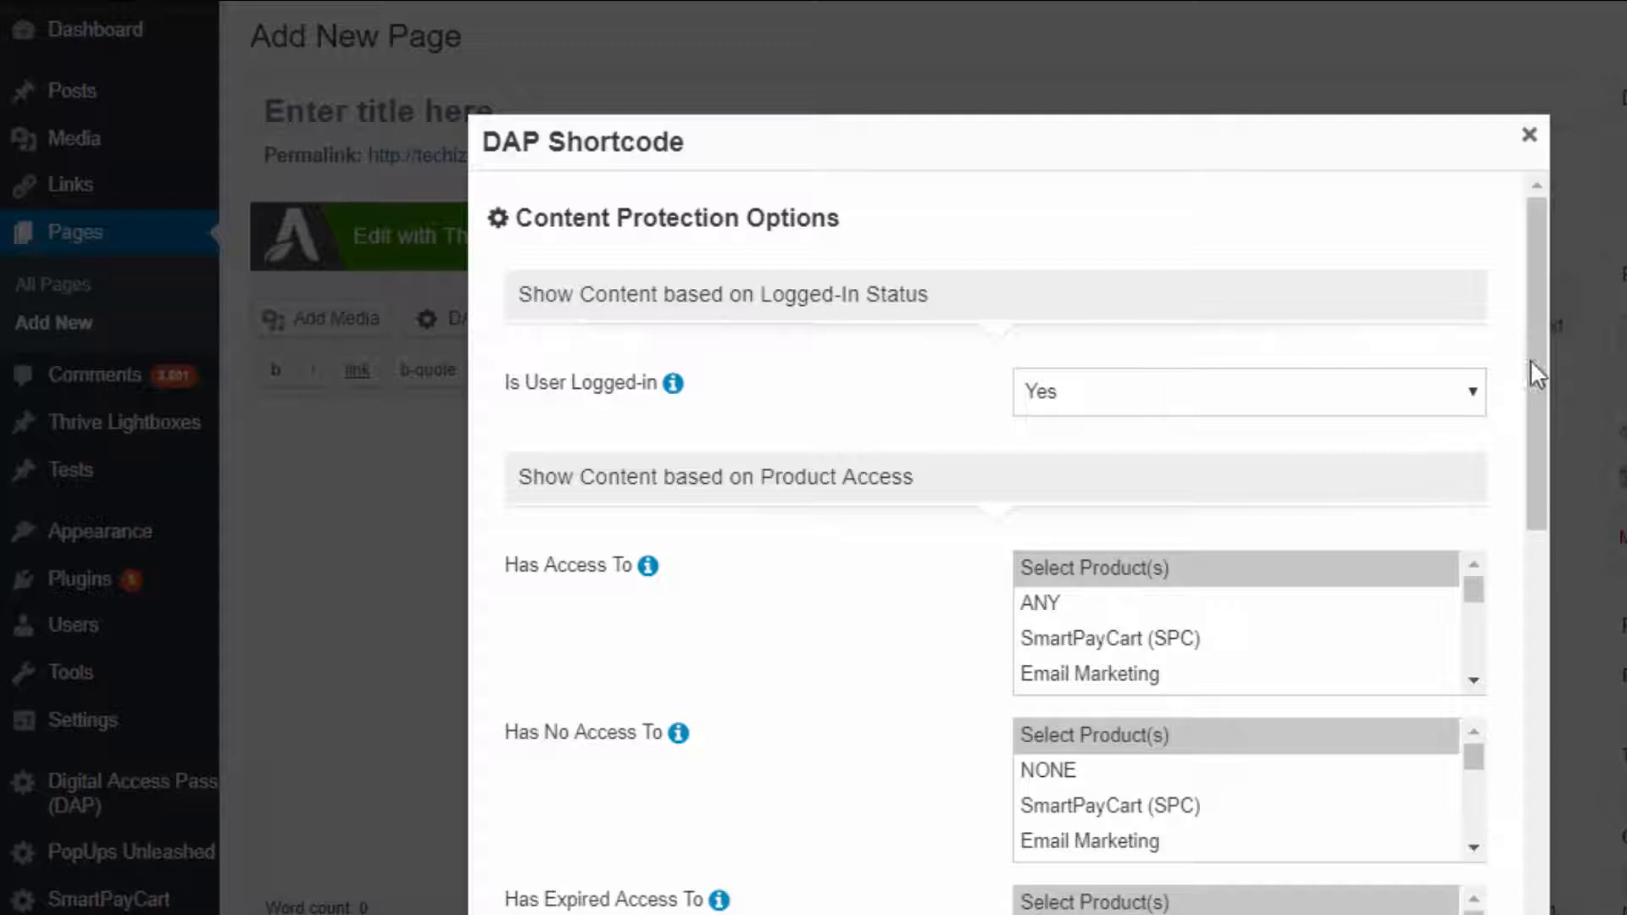
pyautogui.moveTo(1543, 344); pyautogui.dragTo(1550, 481)
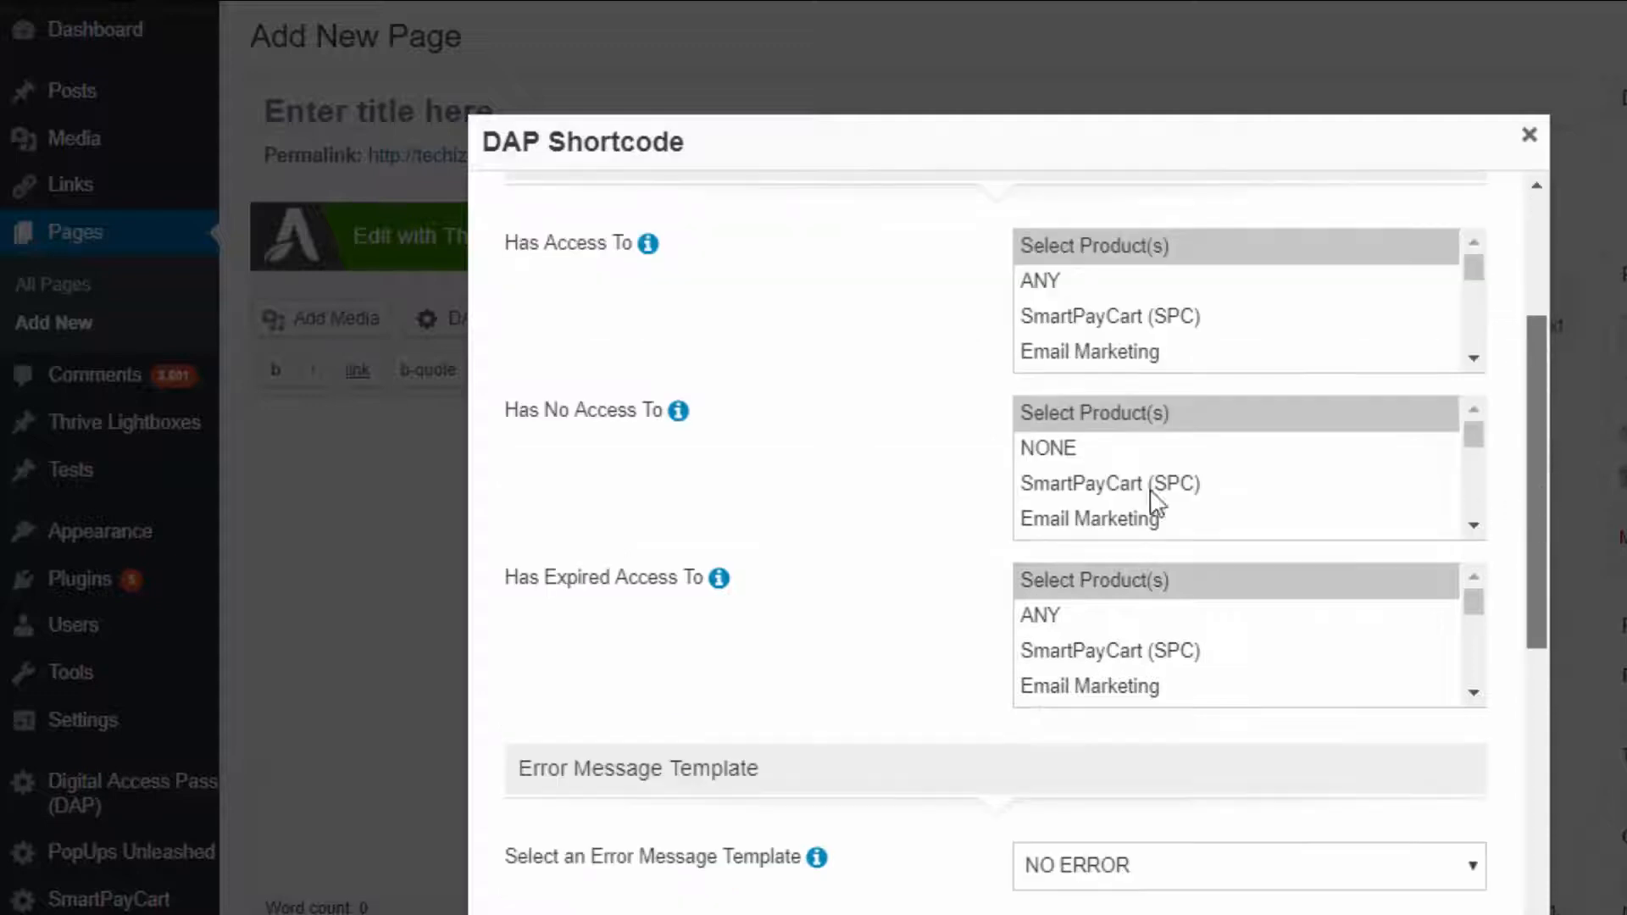
pyautogui.scroll(-1, 736, 673)
pyautogui.scroll(-10, 822, 695)
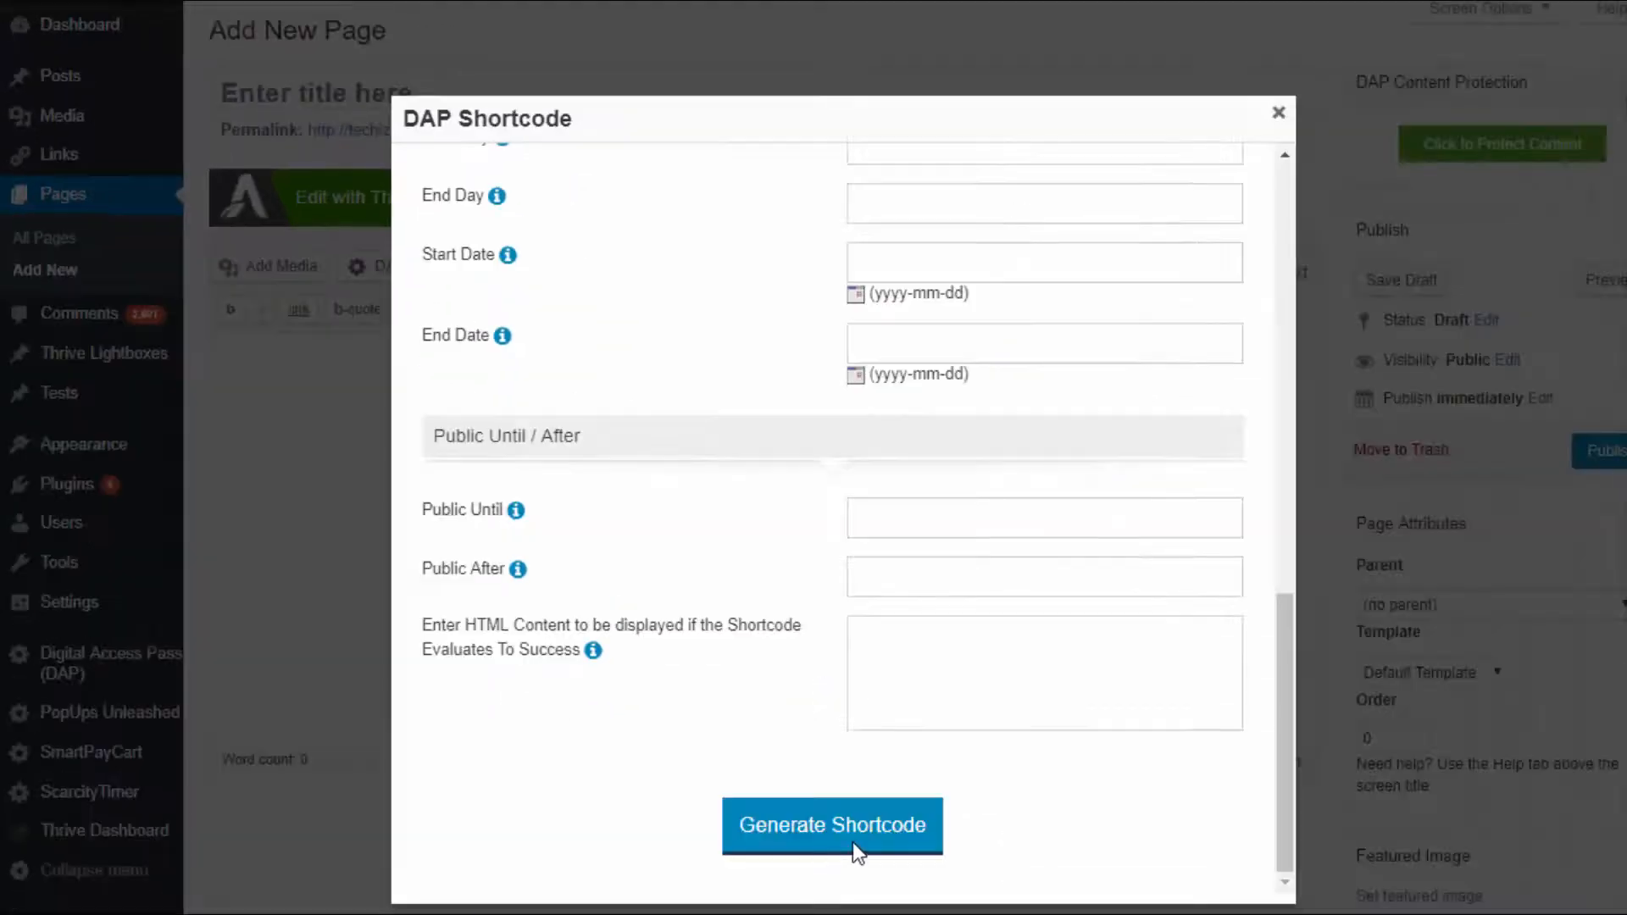
pyautogui.click(852, 842)
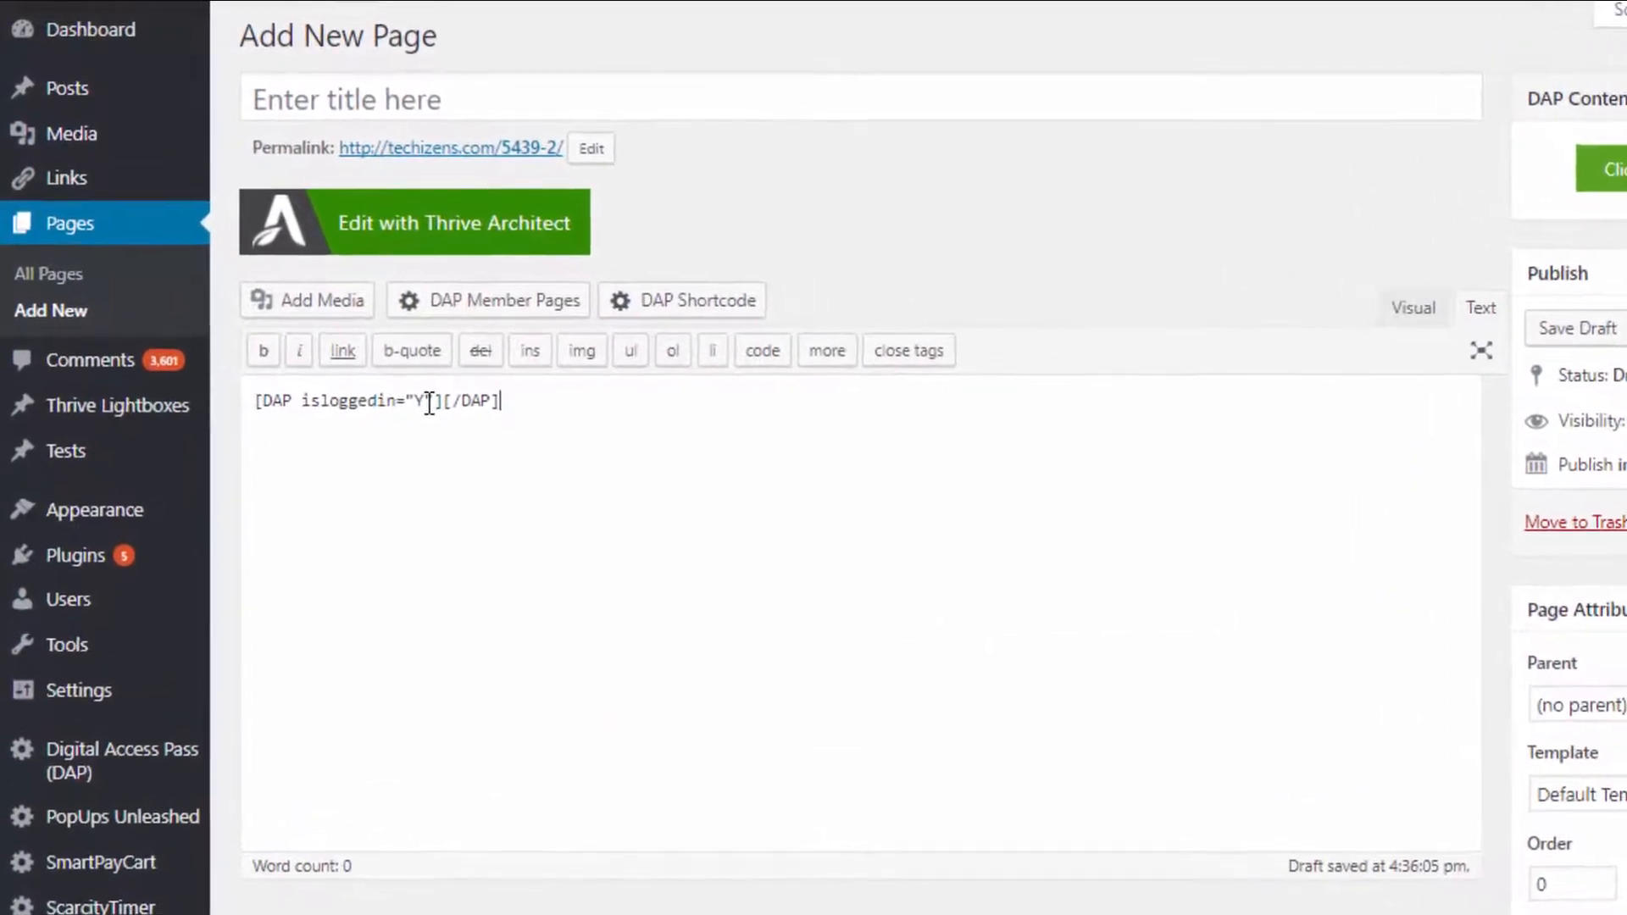
# Enter "Only to the logged-in members" between the shortcode tags and publish the page
pyautogui.click(428, 386)
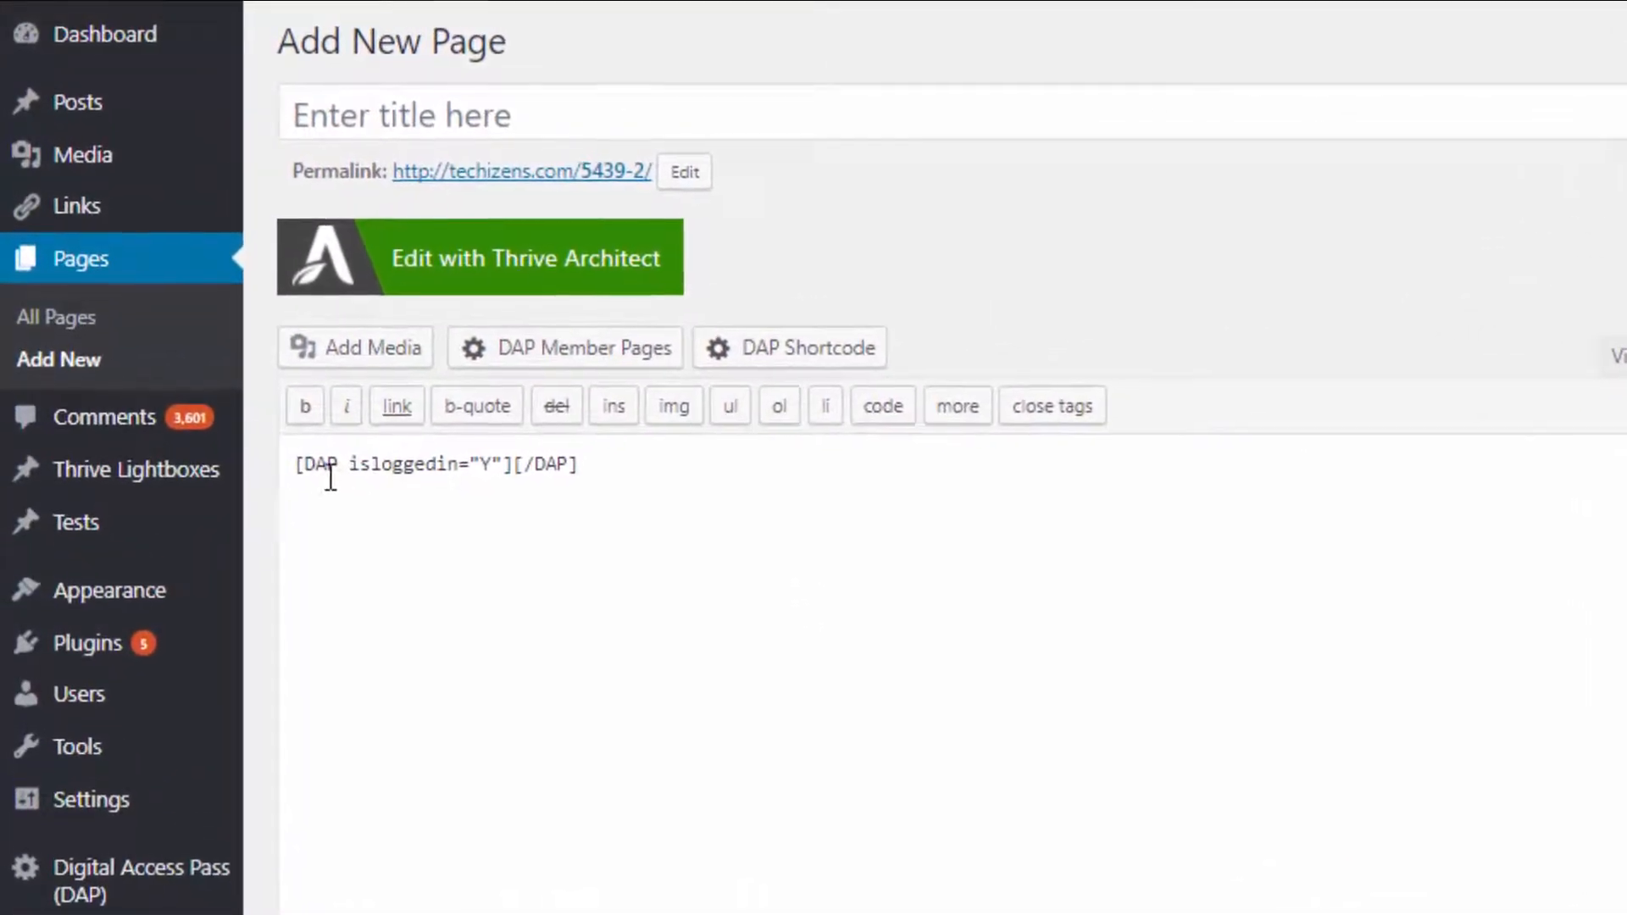
pyautogui.doubleClick(555, 472)
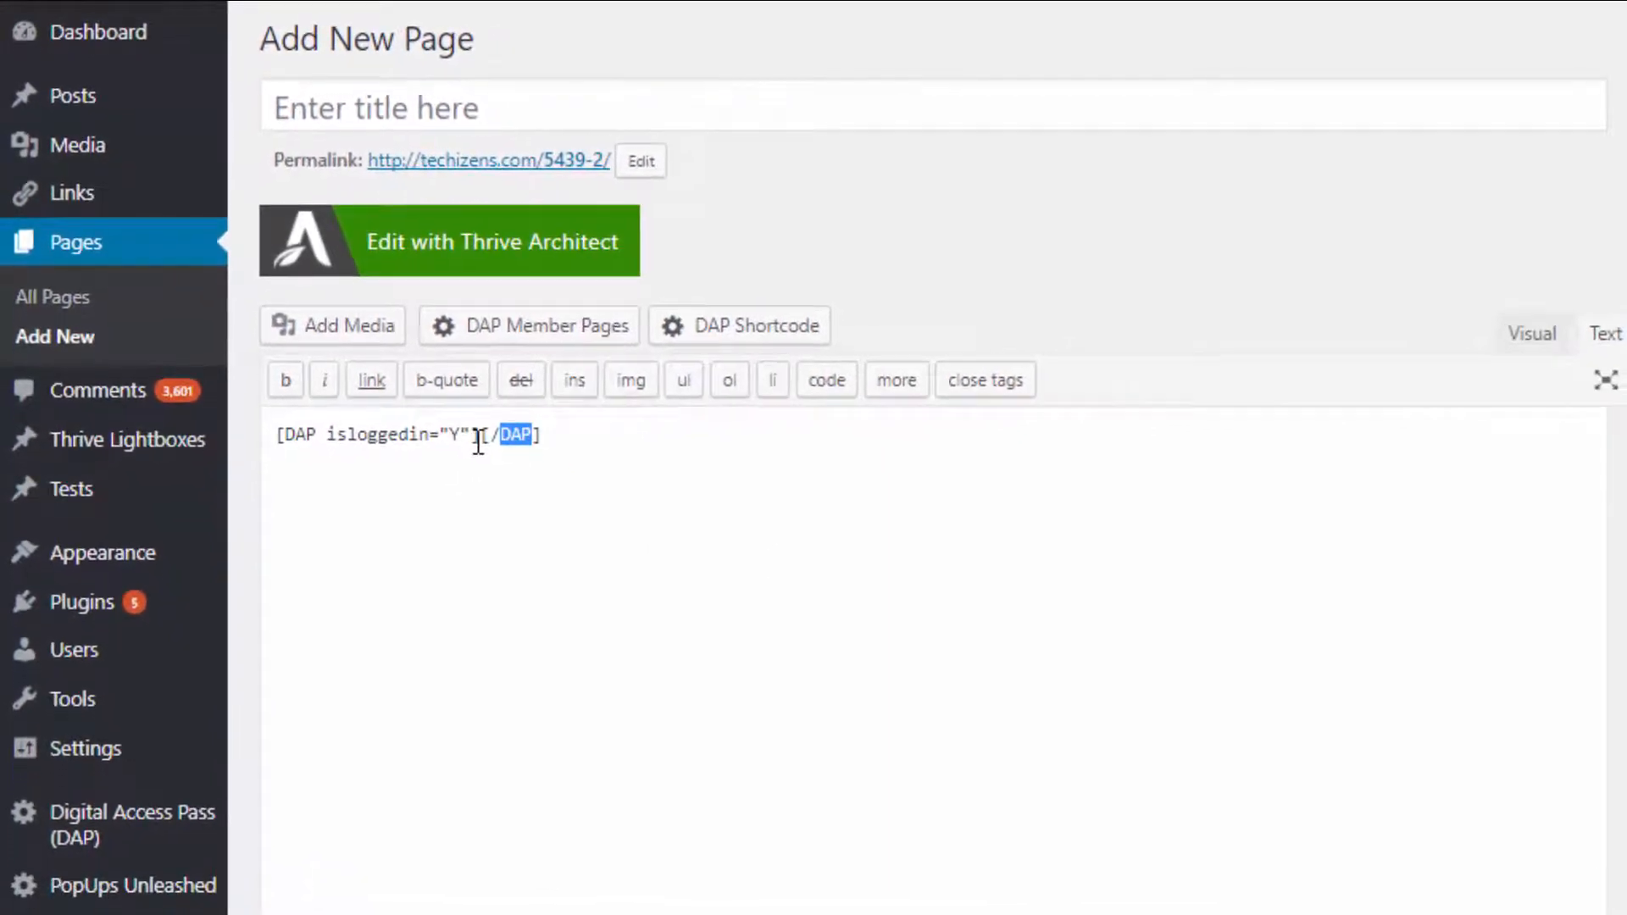
pyautogui.click(478, 437)
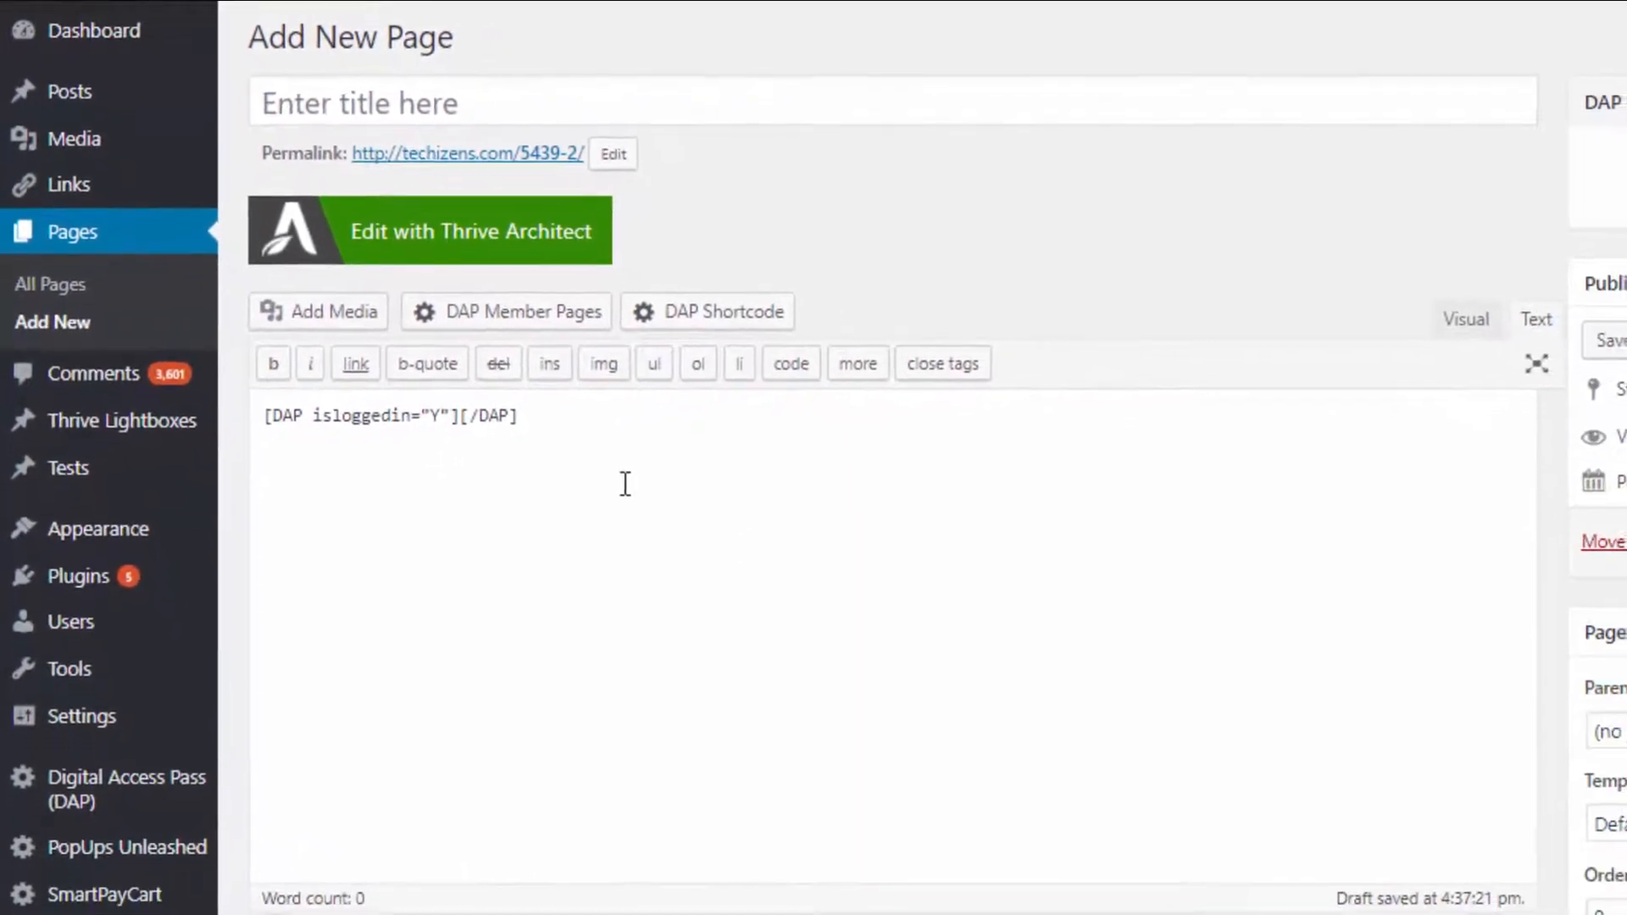
pyautogui.write('Only to the logged-in members')
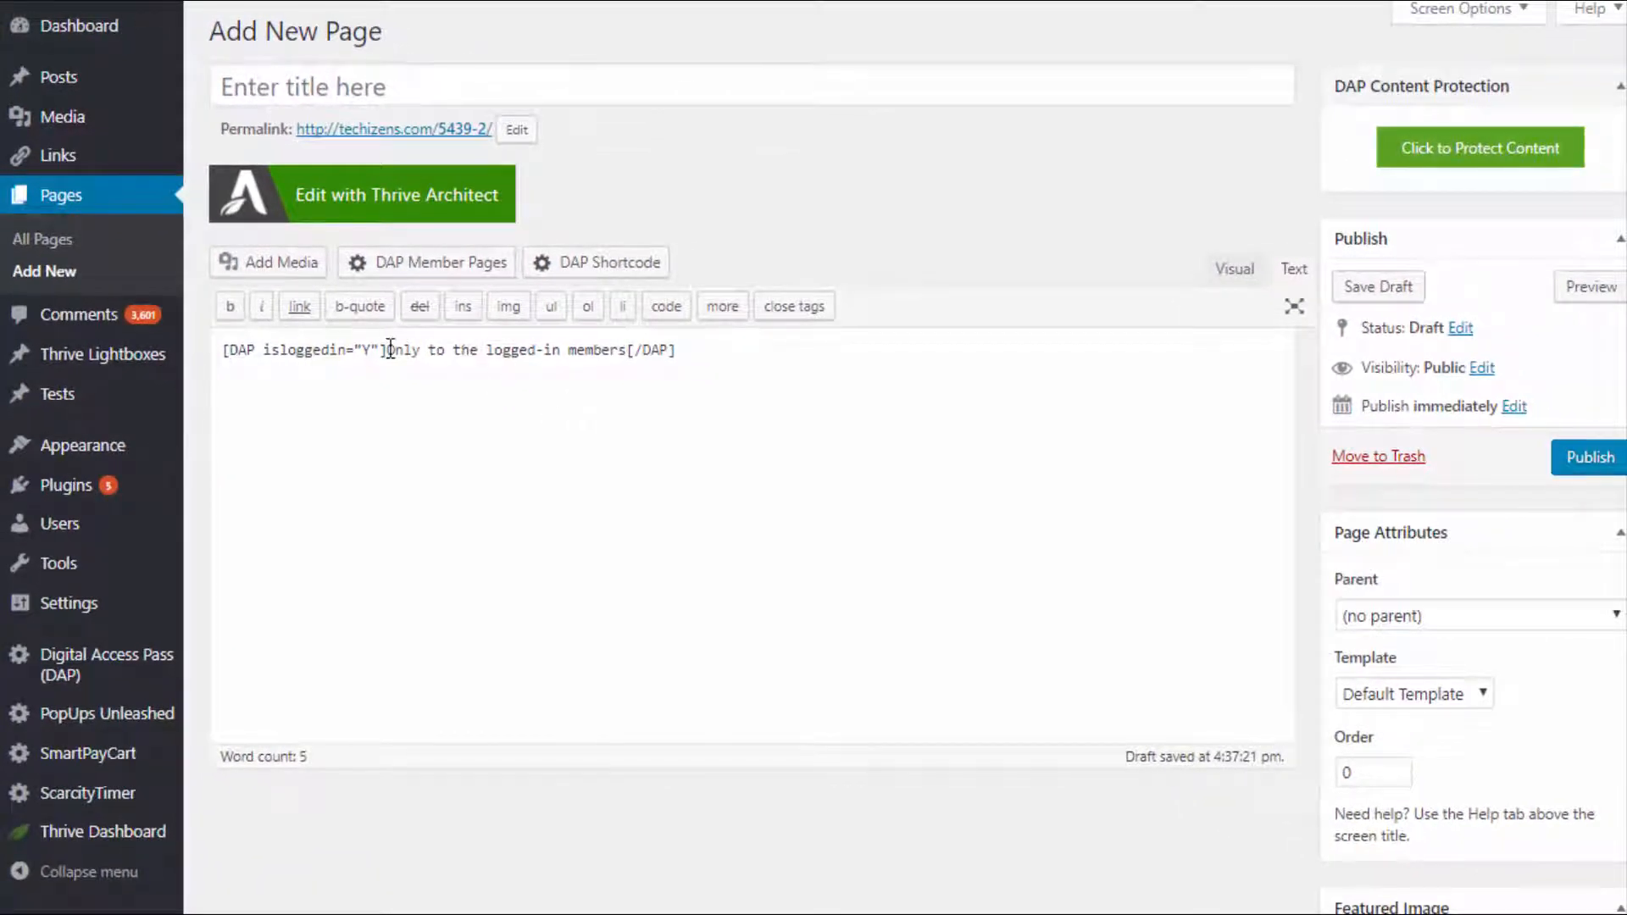
pyautogui.moveTo(388, 349); pyautogui.dragTo(627, 351)
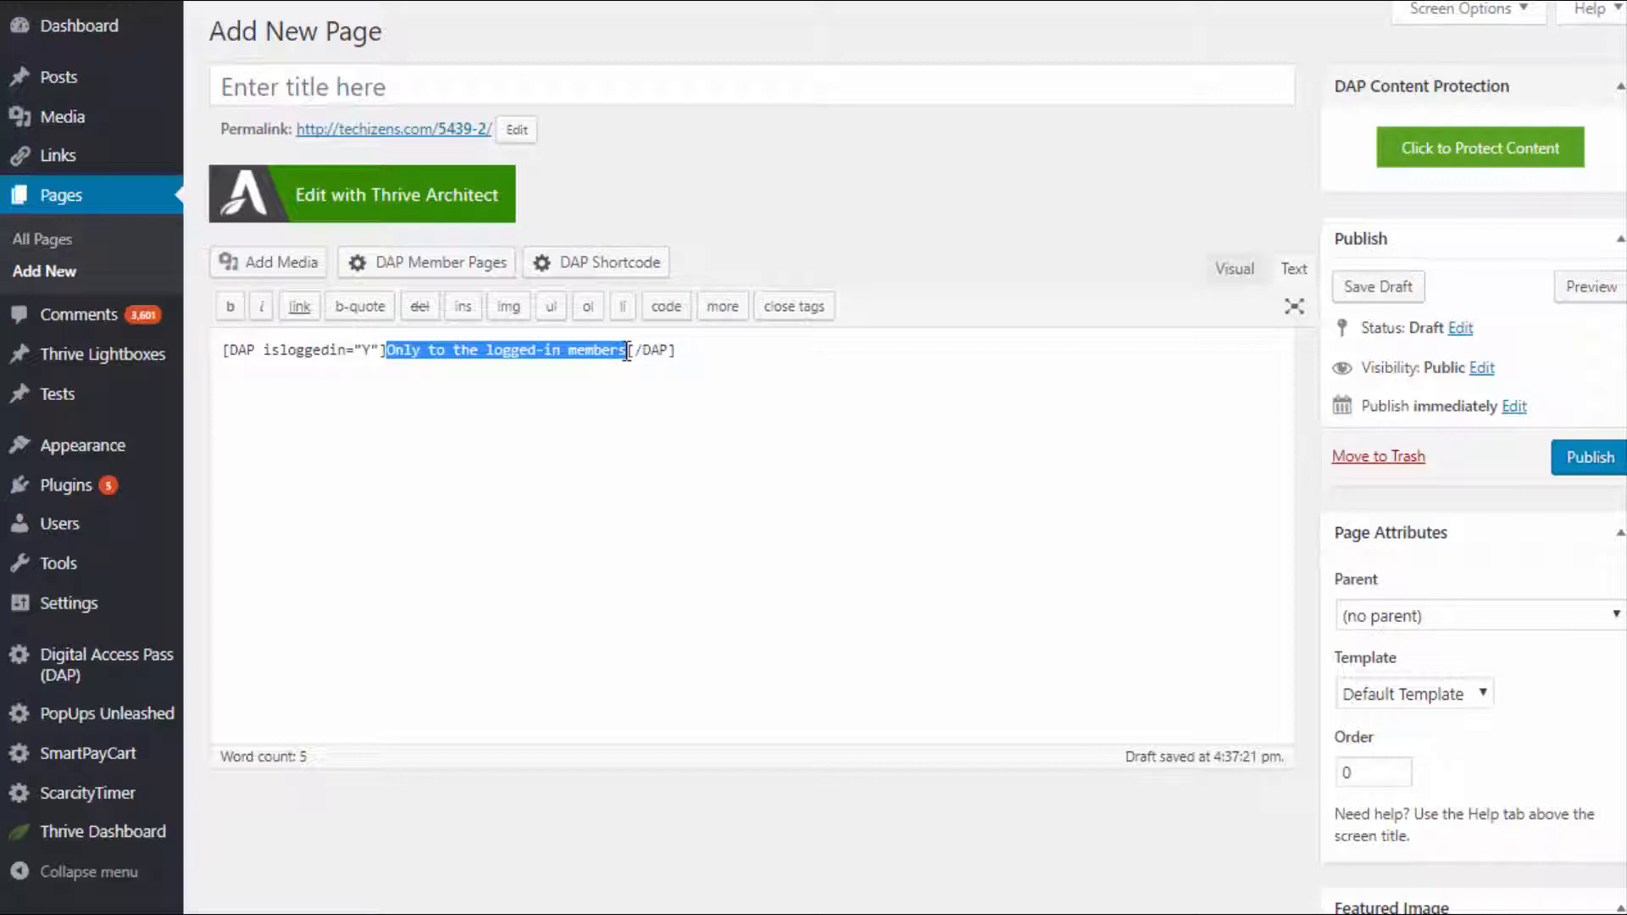
pyautogui.click(1583, 462)
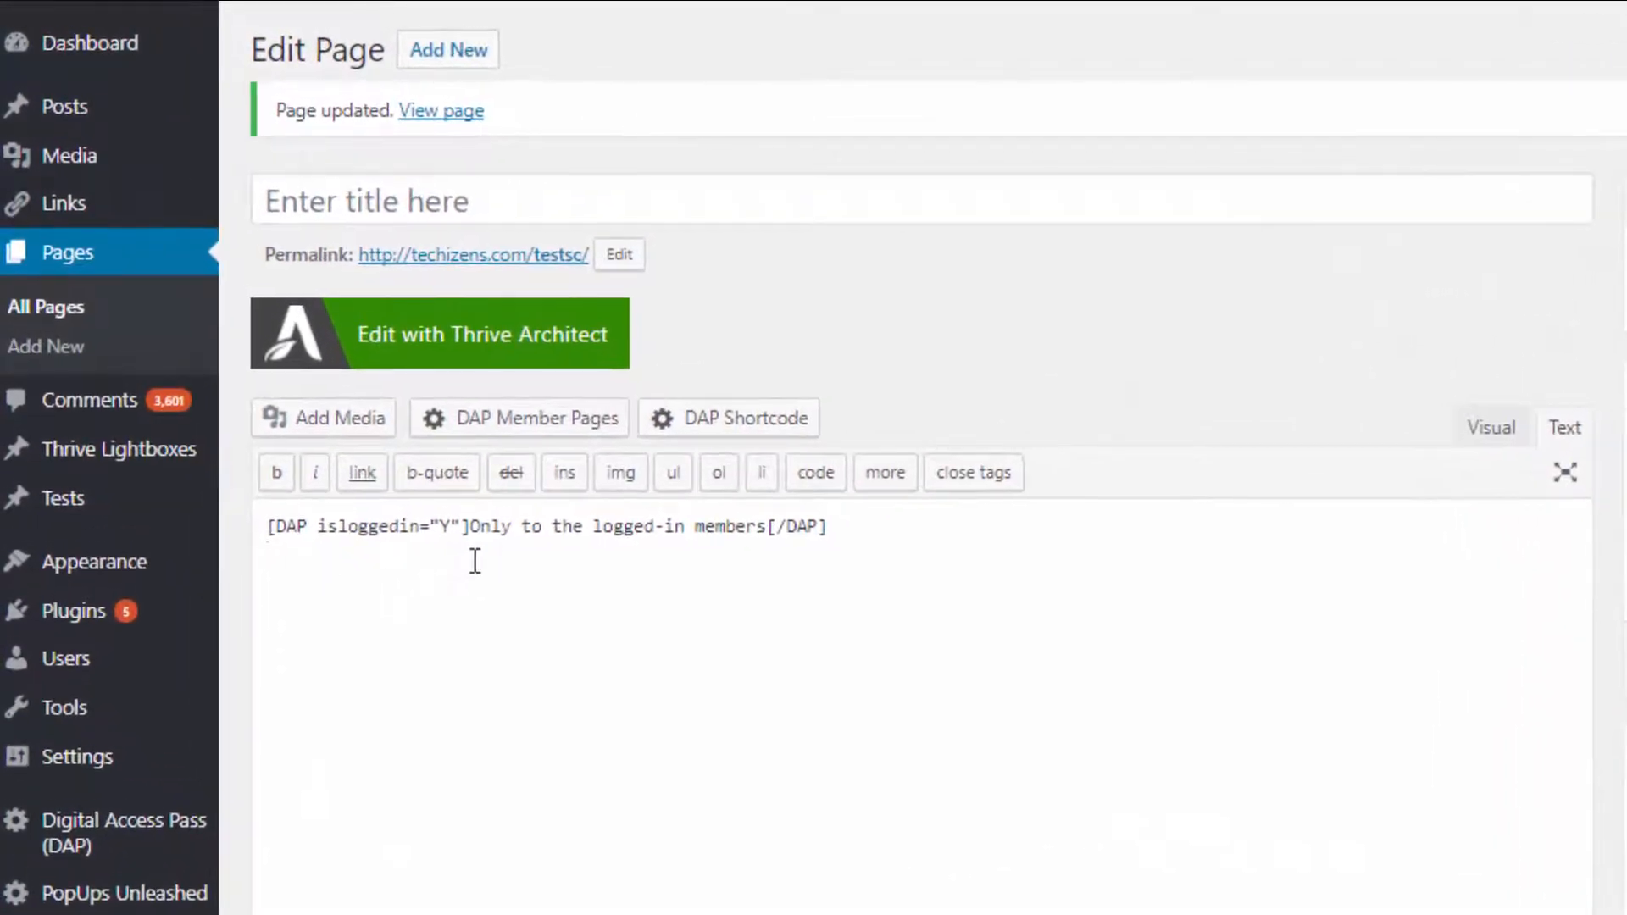
# Generate a second DAP shortcode with Is User Logged-in set to No
pyautogui.click(734, 428)
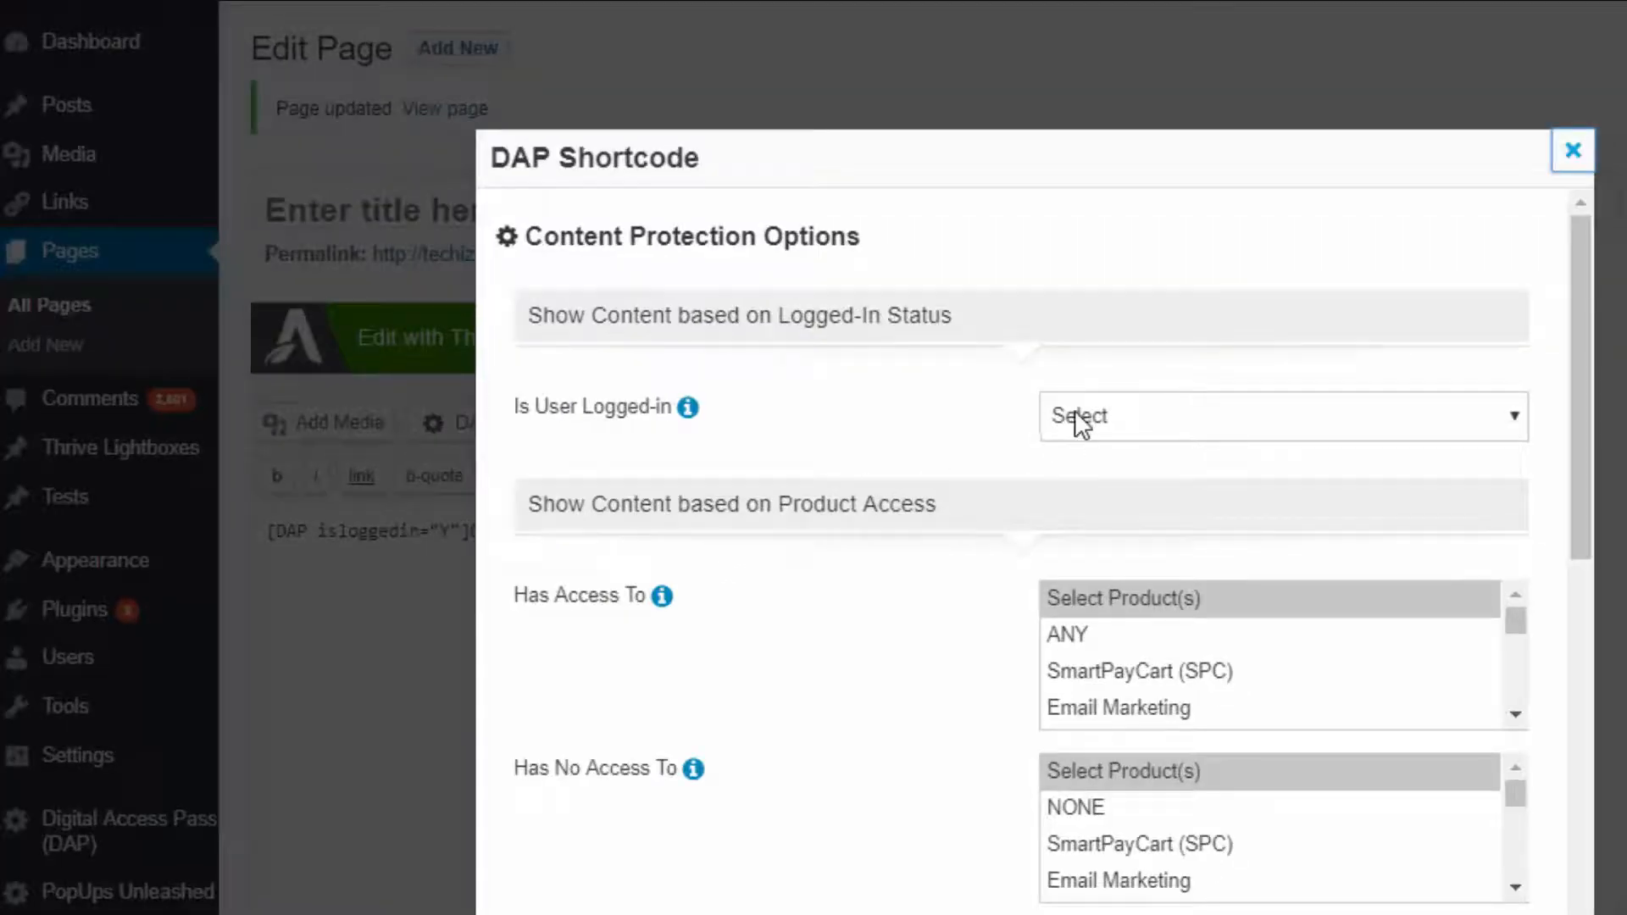
pyautogui.click(1075, 415)
pyautogui.click(1098, 568)
pyautogui.scroll(-15, 1271, 576)
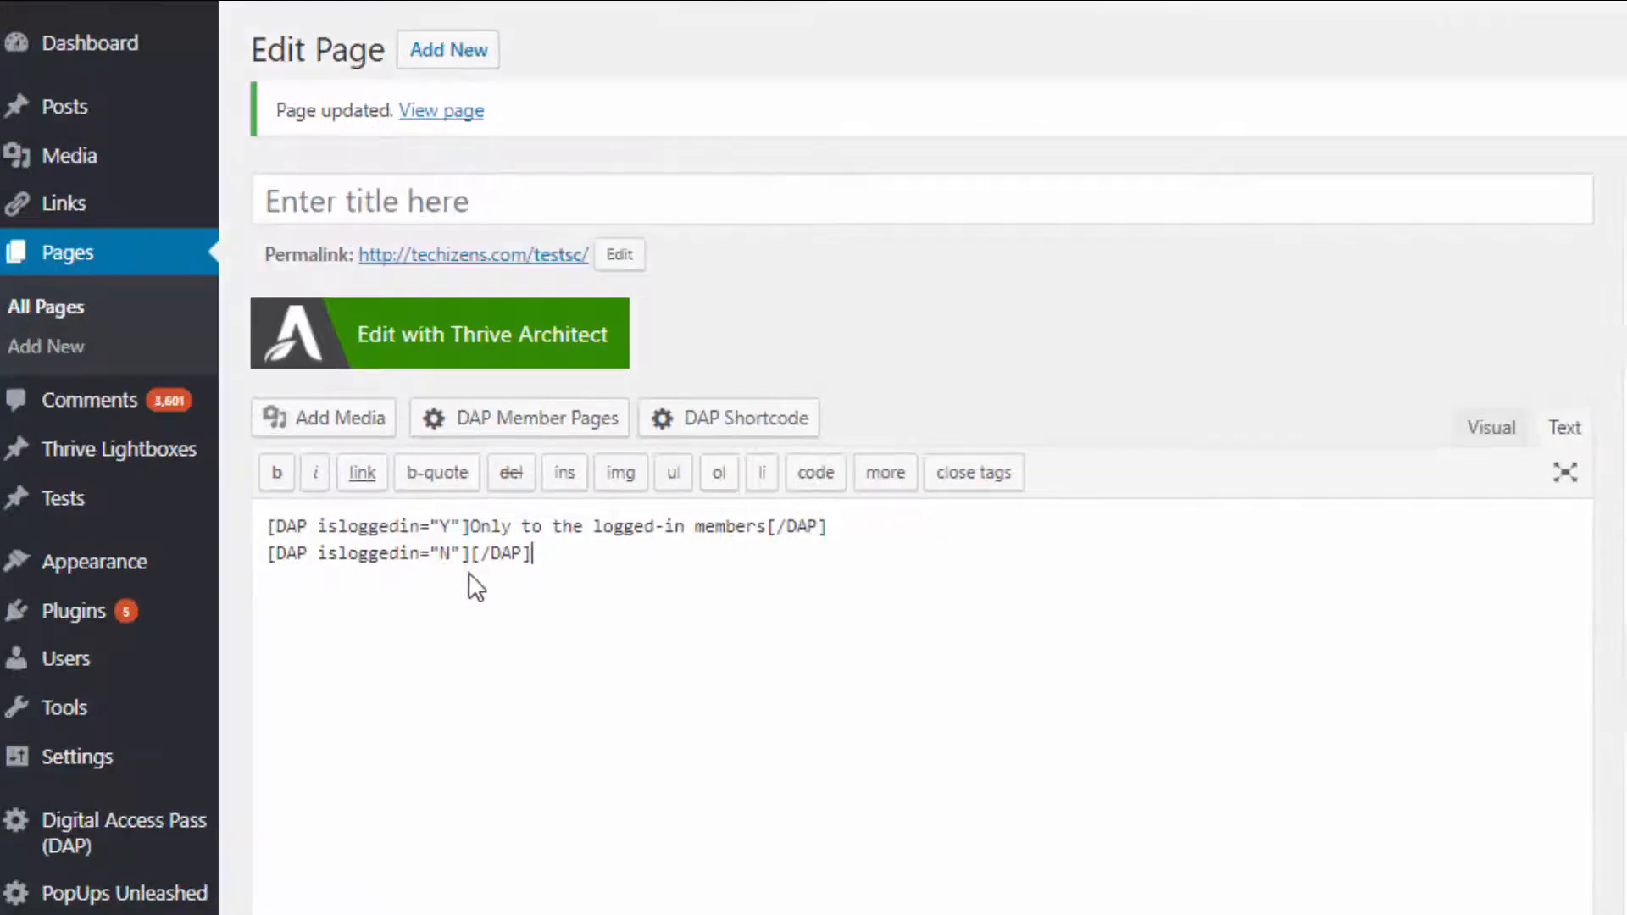
# Enter "This will be displayed to the not-logged-in members" inside the second shortcode and check it on the live page
pyautogui.click(470, 555)
pyautogui.write('This will be displayed to the not-logged-in members')
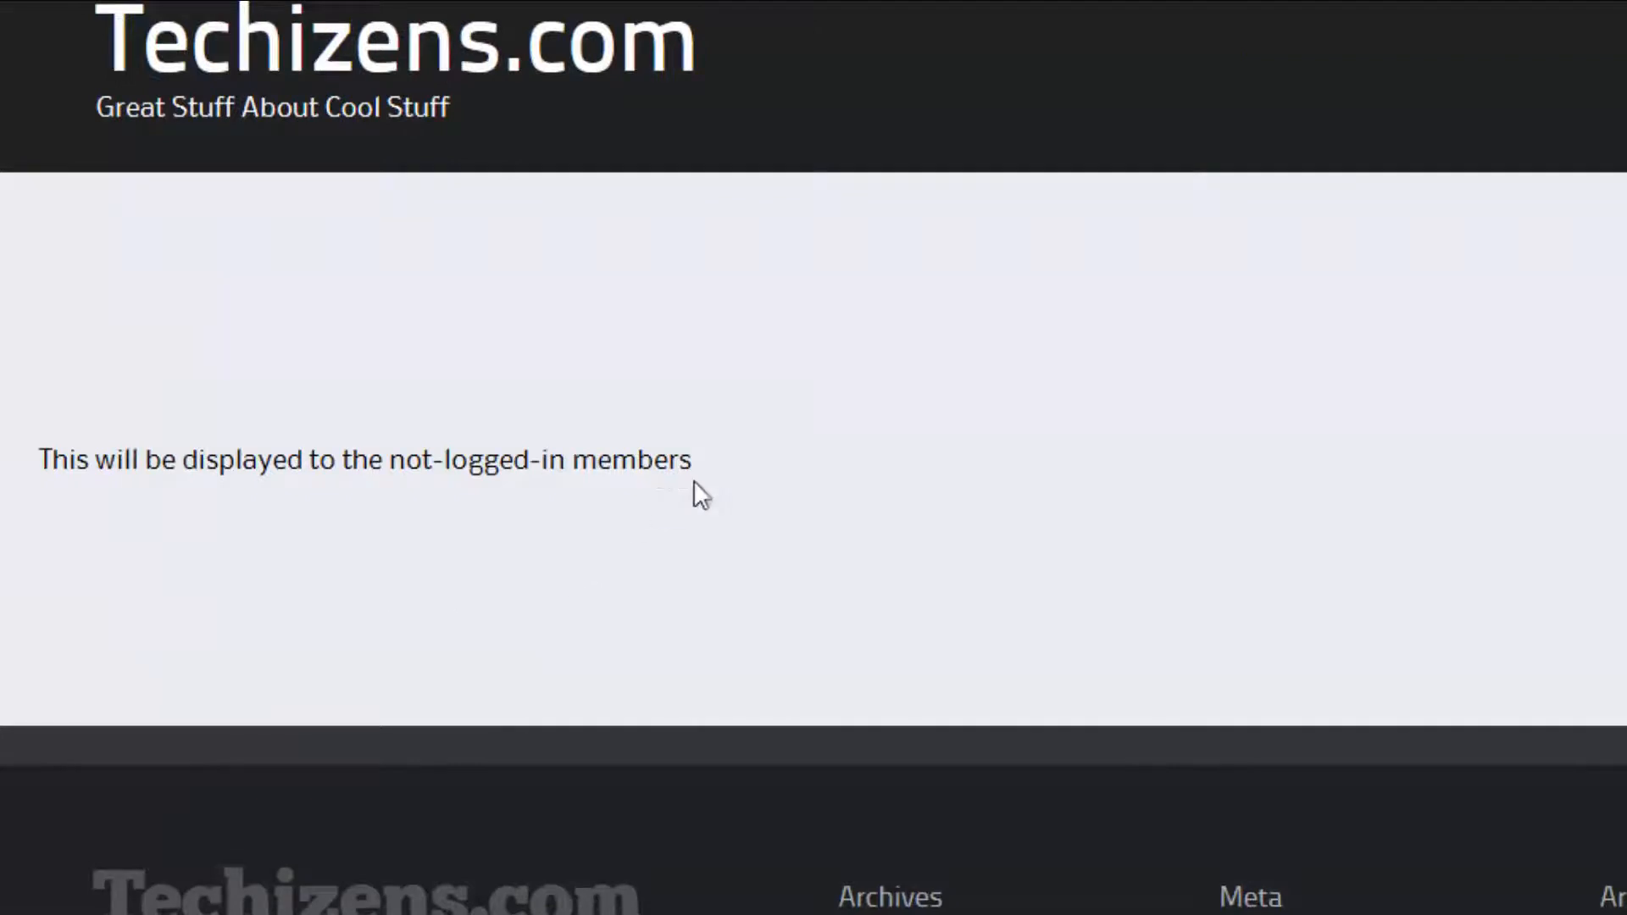
pyautogui.moveTo(694, 469); pyautogui.dragTo(166, 435)
pyautogui.click(9, 455)
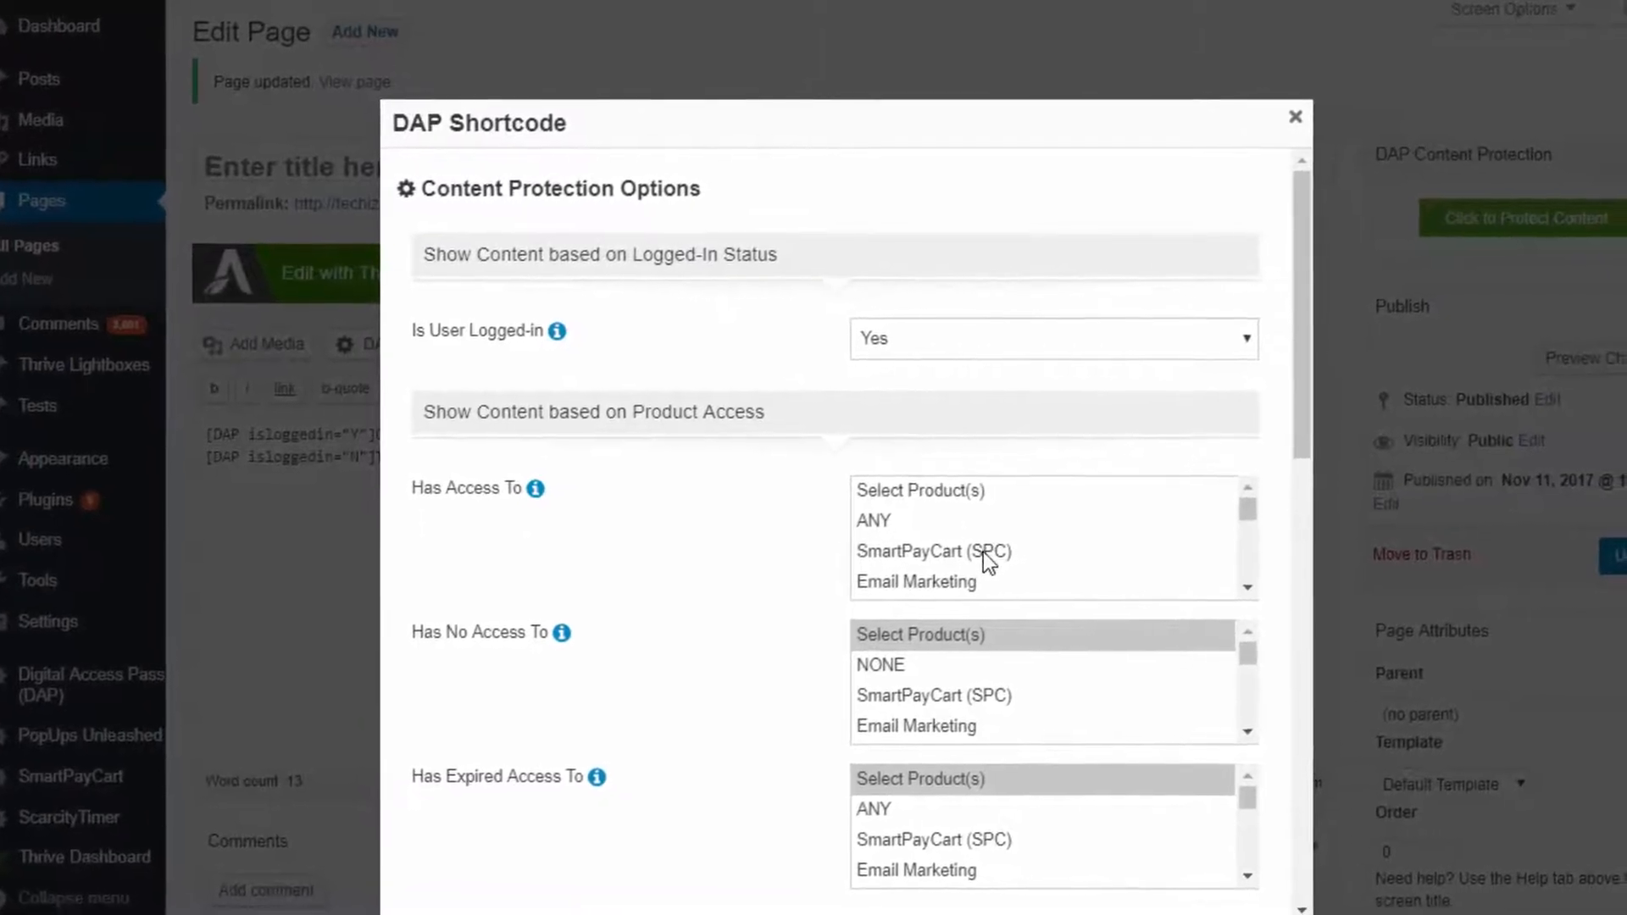
# Select SmartPayCart (SPC) and Email Marketing under Has Access To for the logged-in shortcode
pyautogui.click(892, 536)
pyautogui.keyDown('ctrl'); pyautogui.click(940, 575); pyautogui.keyUp('ctrl')
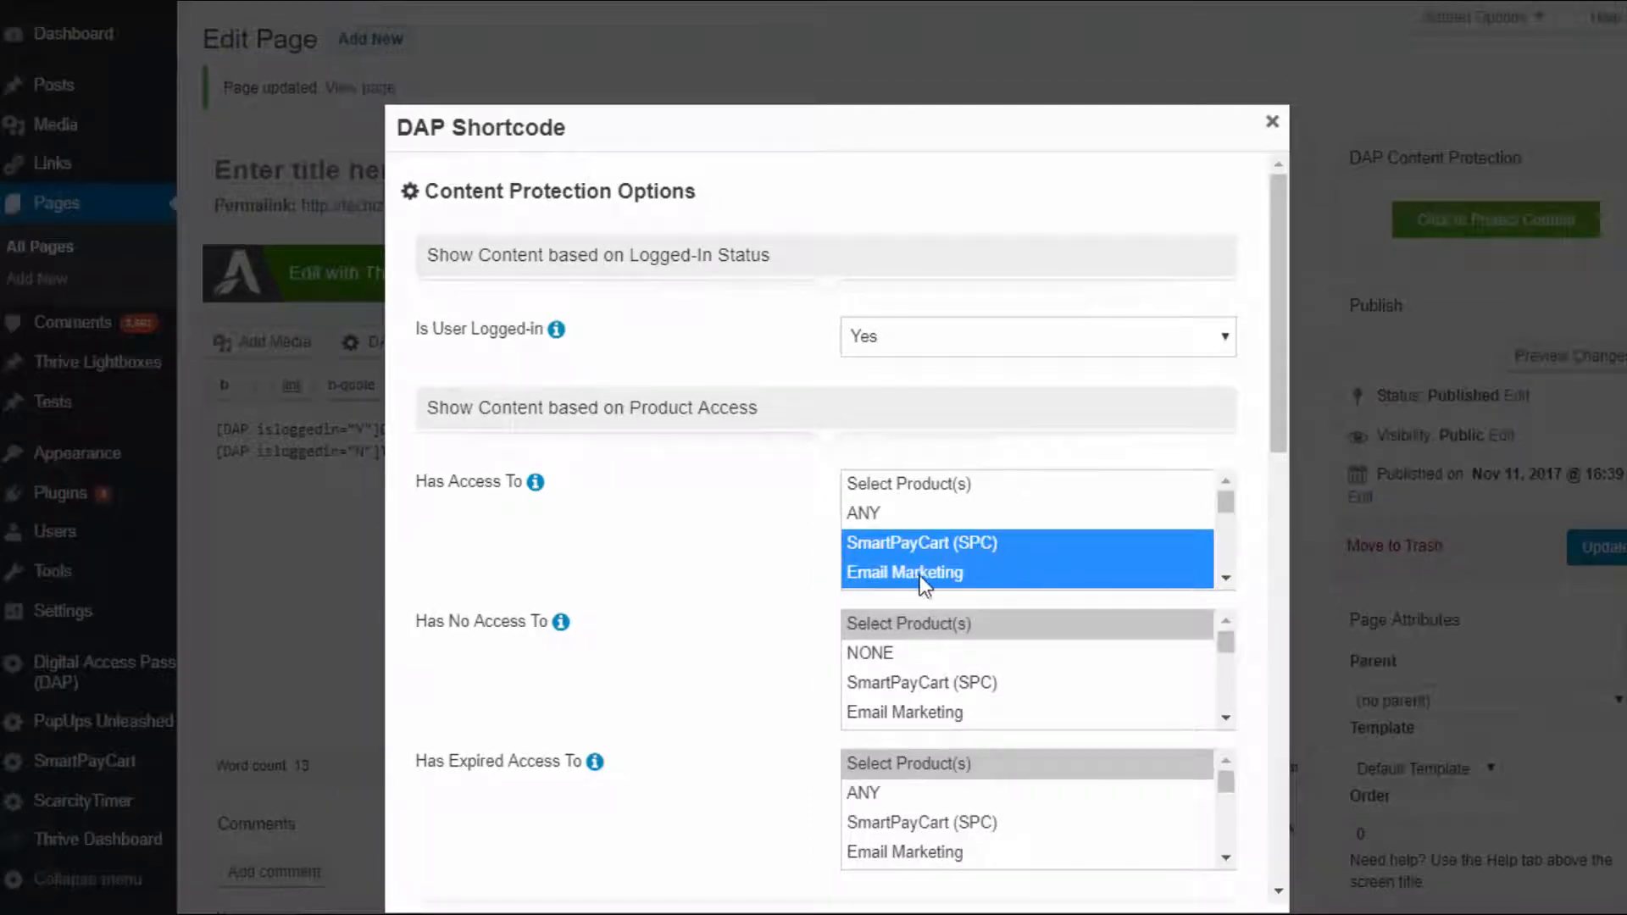
pyautogui.scroll(-1, 924, 568)
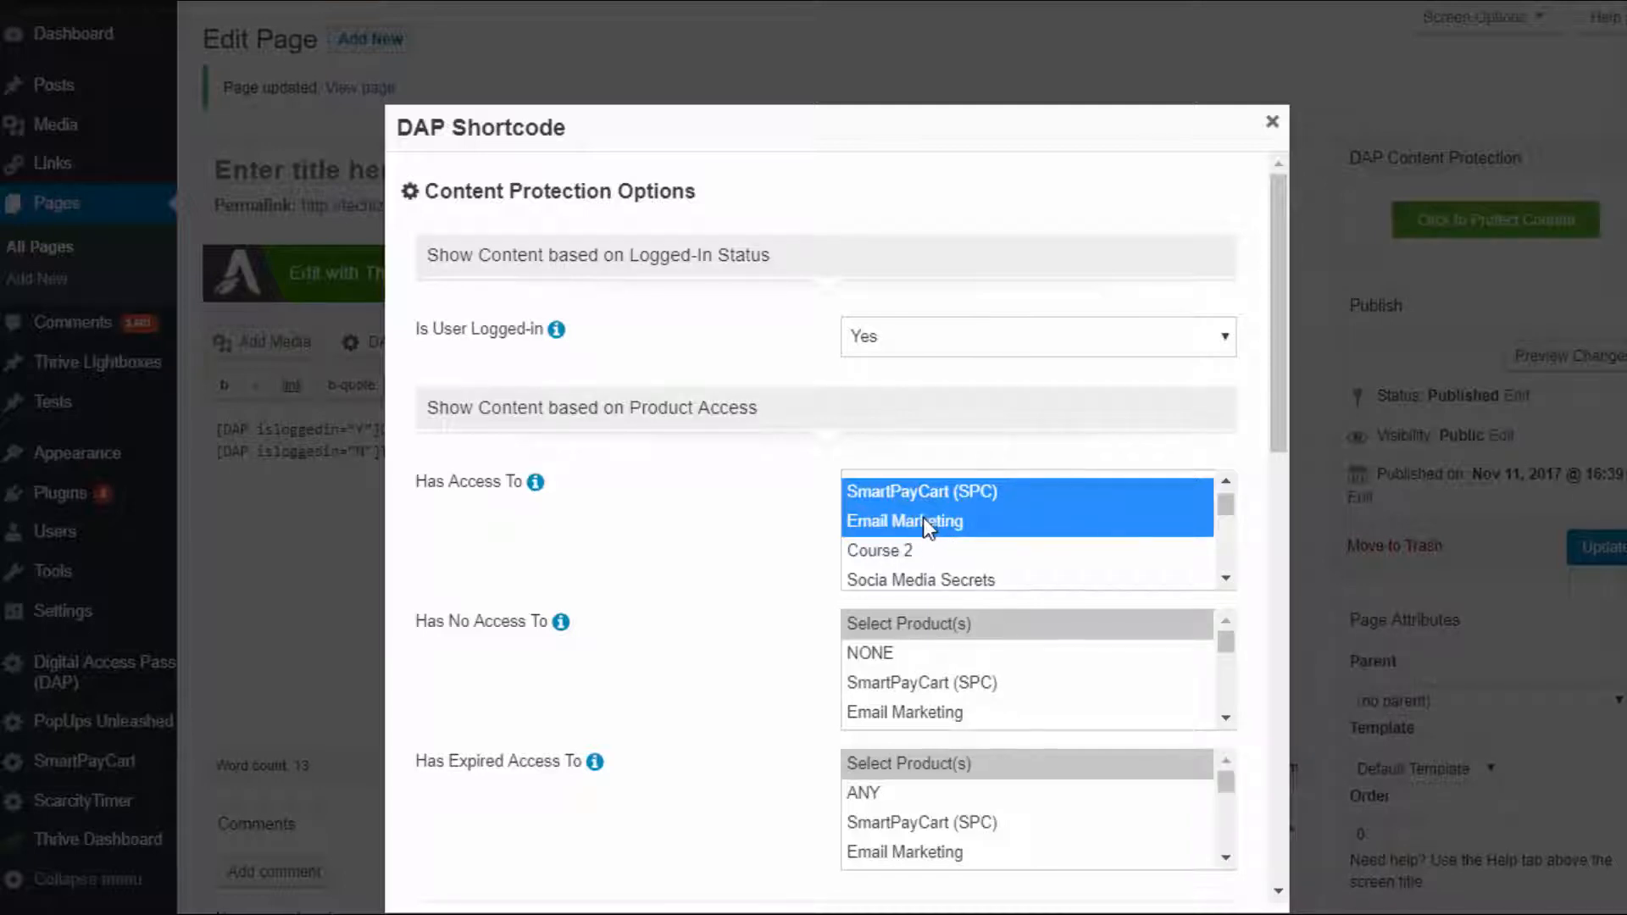
pyautogui.click(1287, 298)
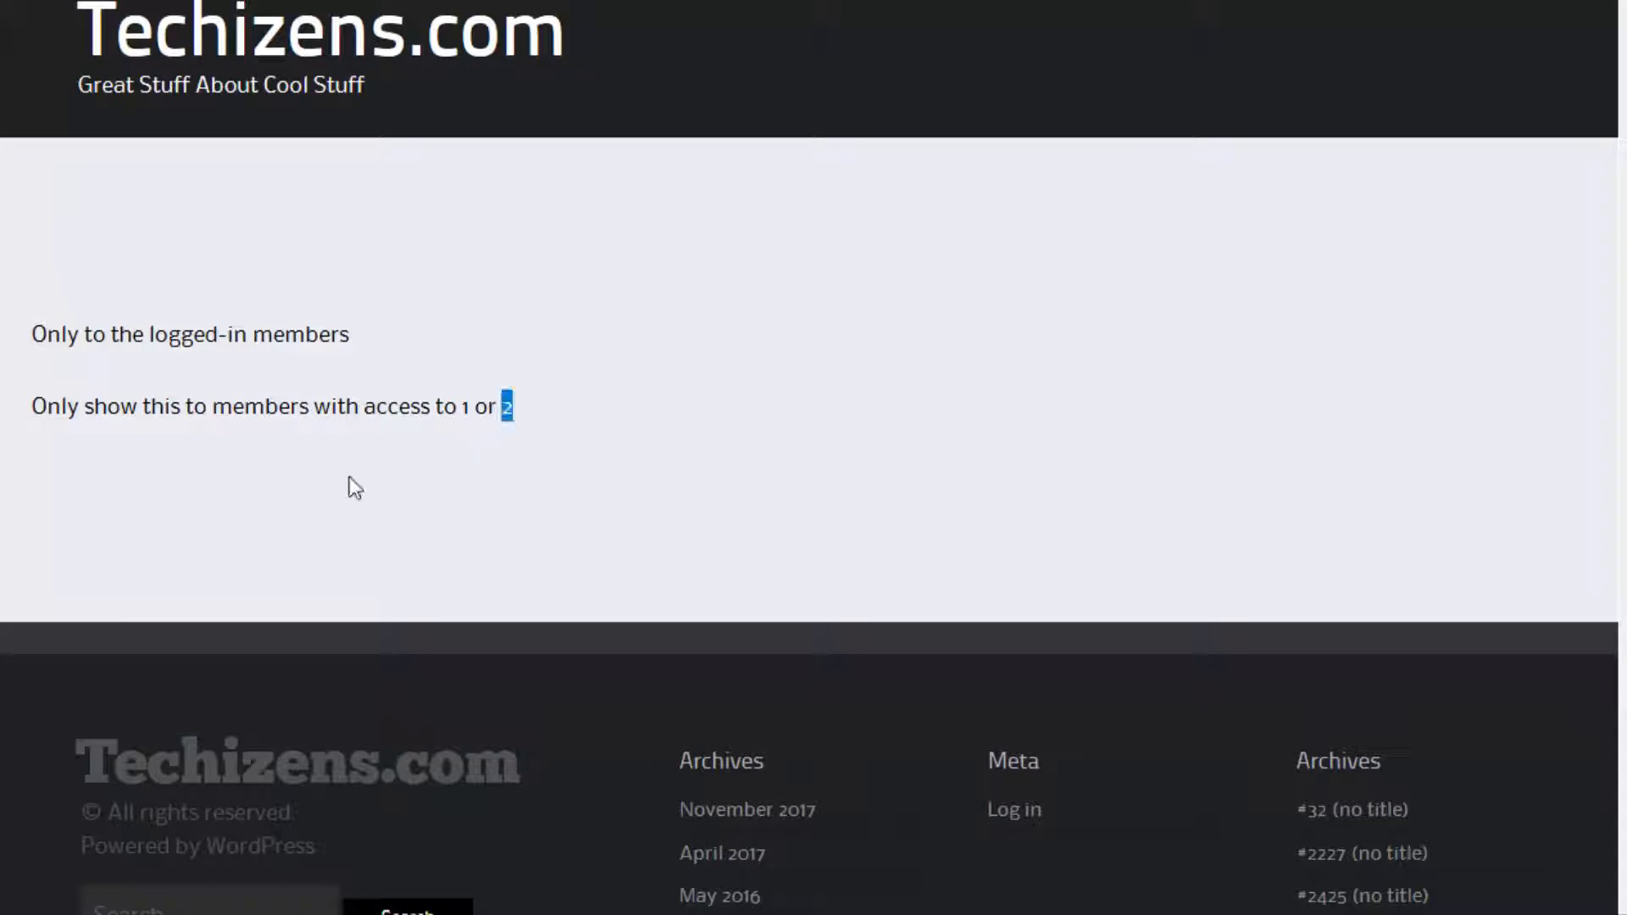
# Compare the messages on the live page with the logged-in and product-access shortcodes in the page editor
pyautogui.click(116, 343)
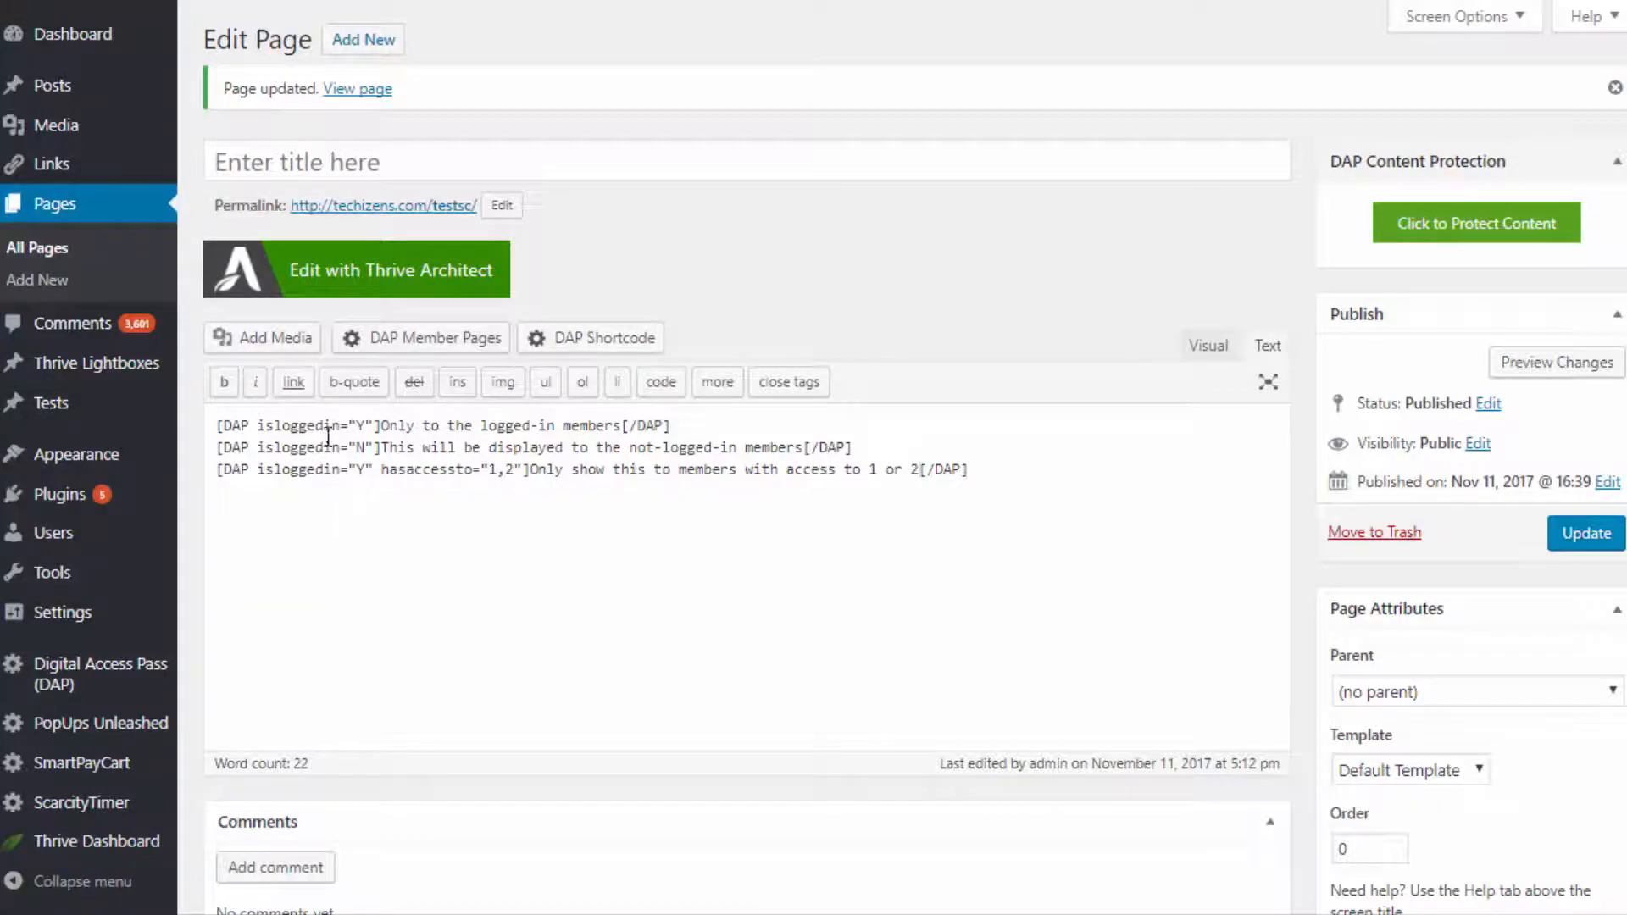
pyautogui.moveTo(380, 426); pyautogui.dragTo(624, 432)
pyautogui.click(450, 517)
pyautogui.click(529, 471)
pyautogui.moveTo(869, 473); pyautogui.dragTo(922, 467)
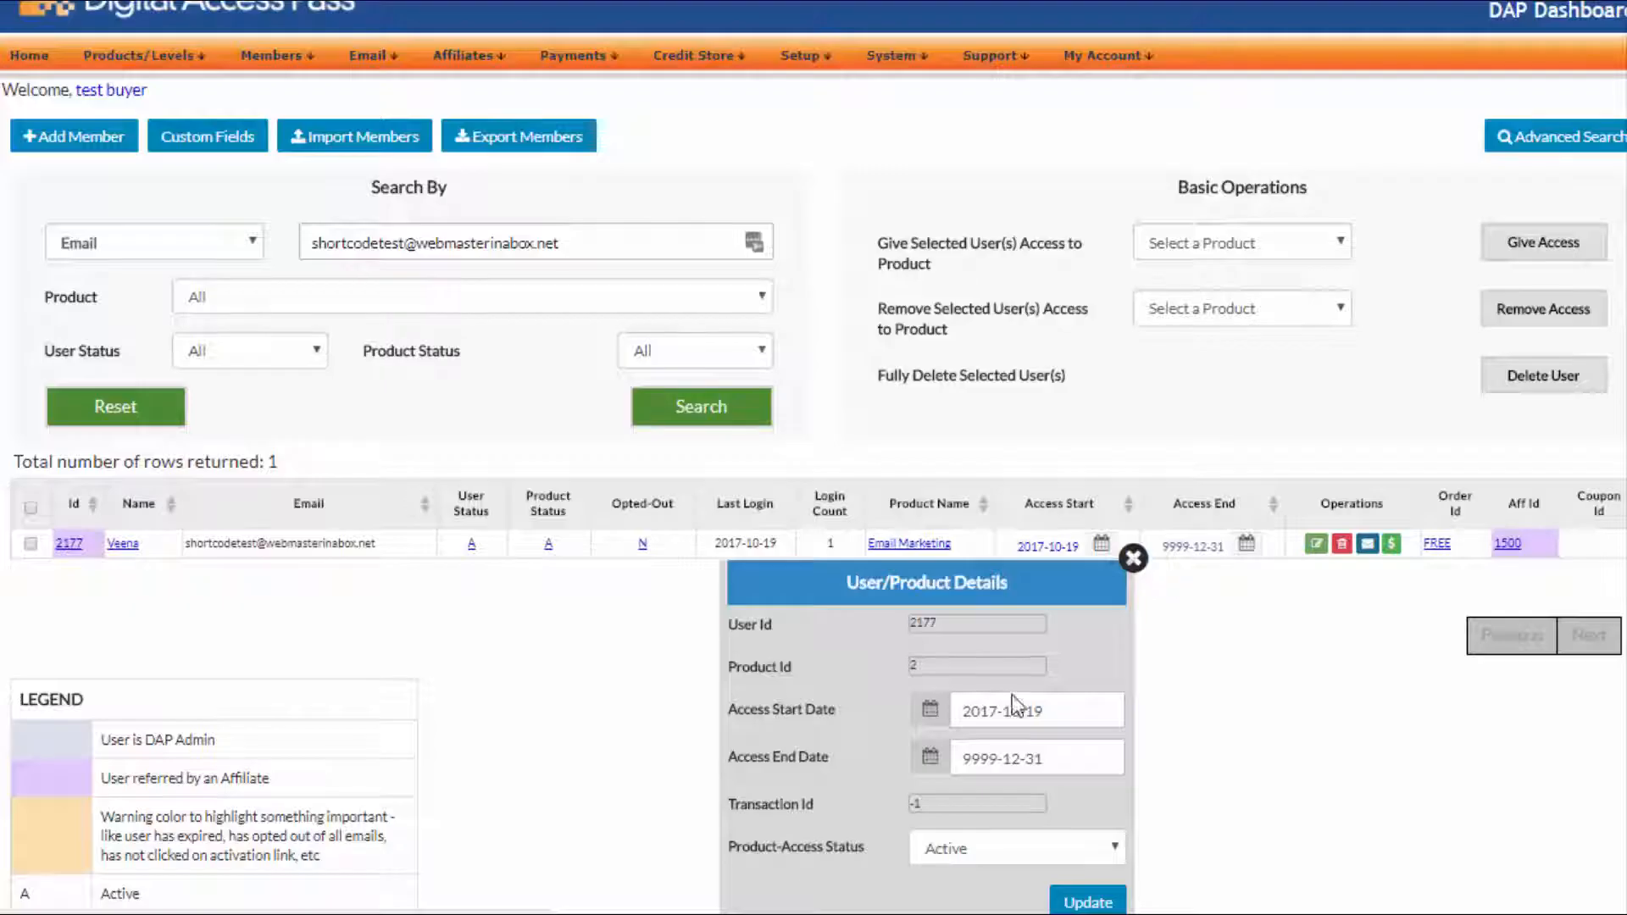
# Set the access end date of the member's Email Marketing product to 2017-10-19 and update the record
pyautogui.click(1017, 757)
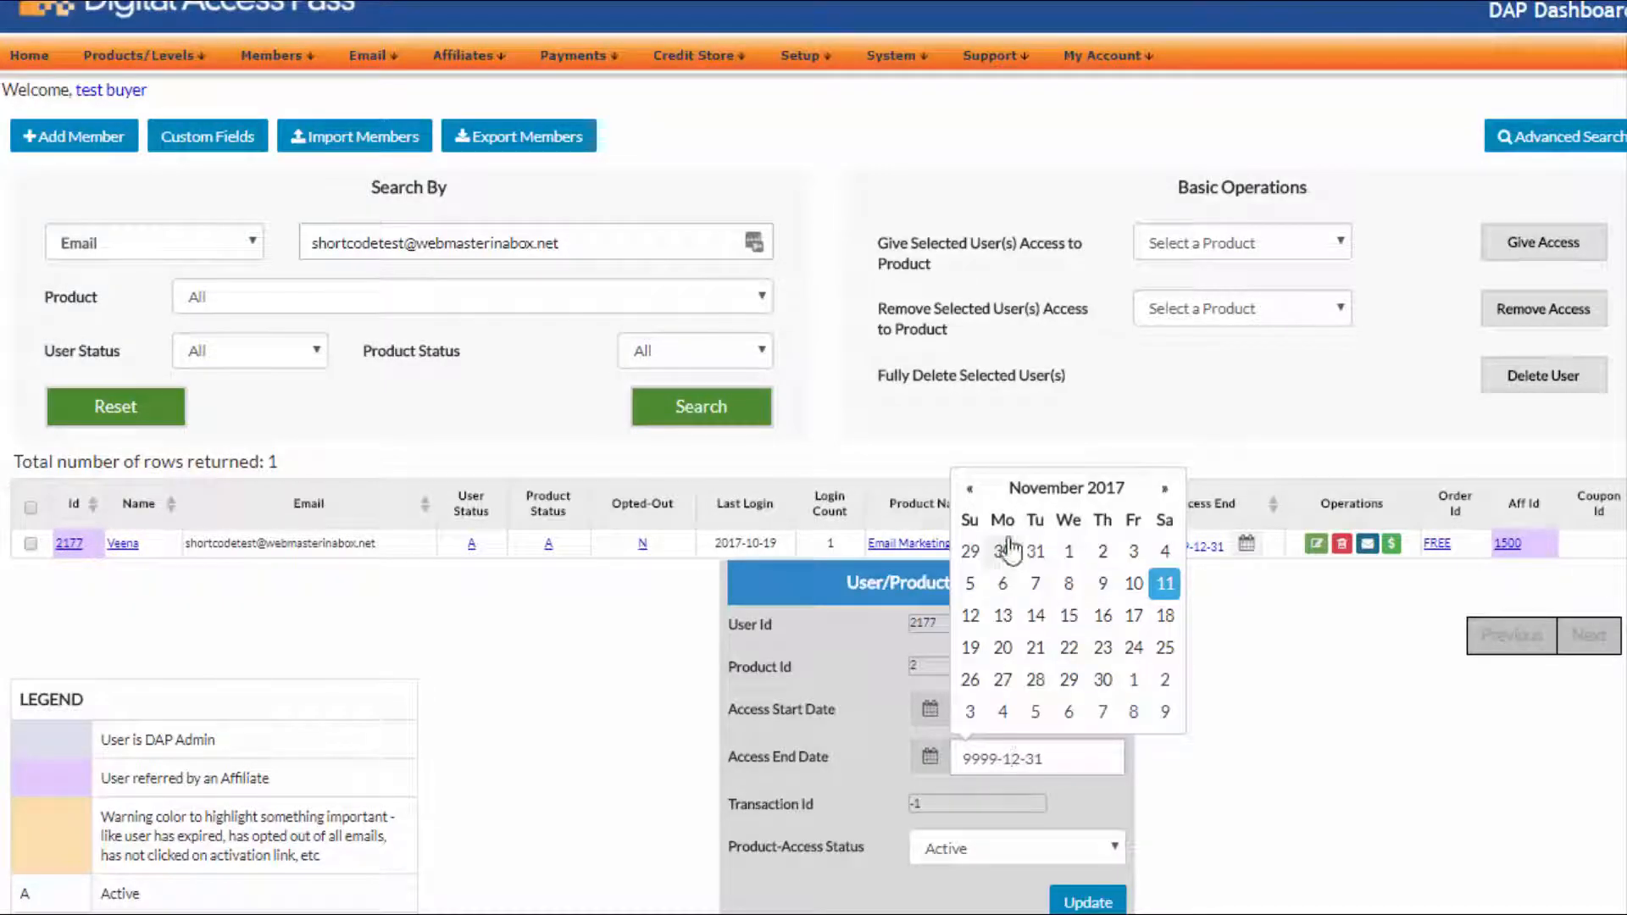
pyautogui.click(968, 489)
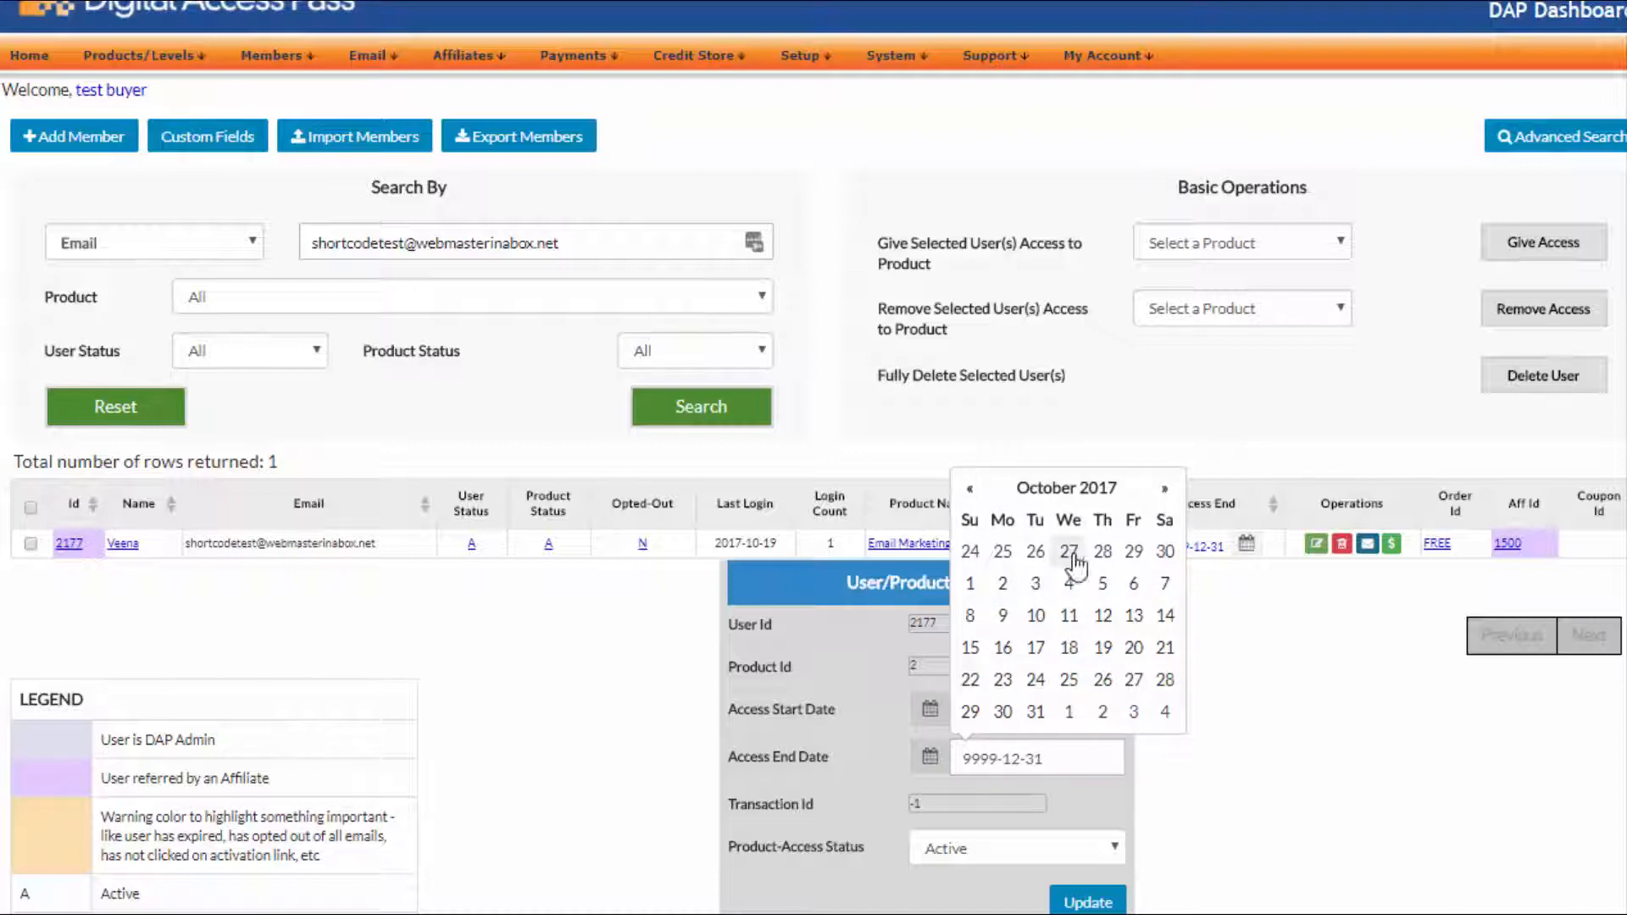
pyautogui.click(1102, 648)
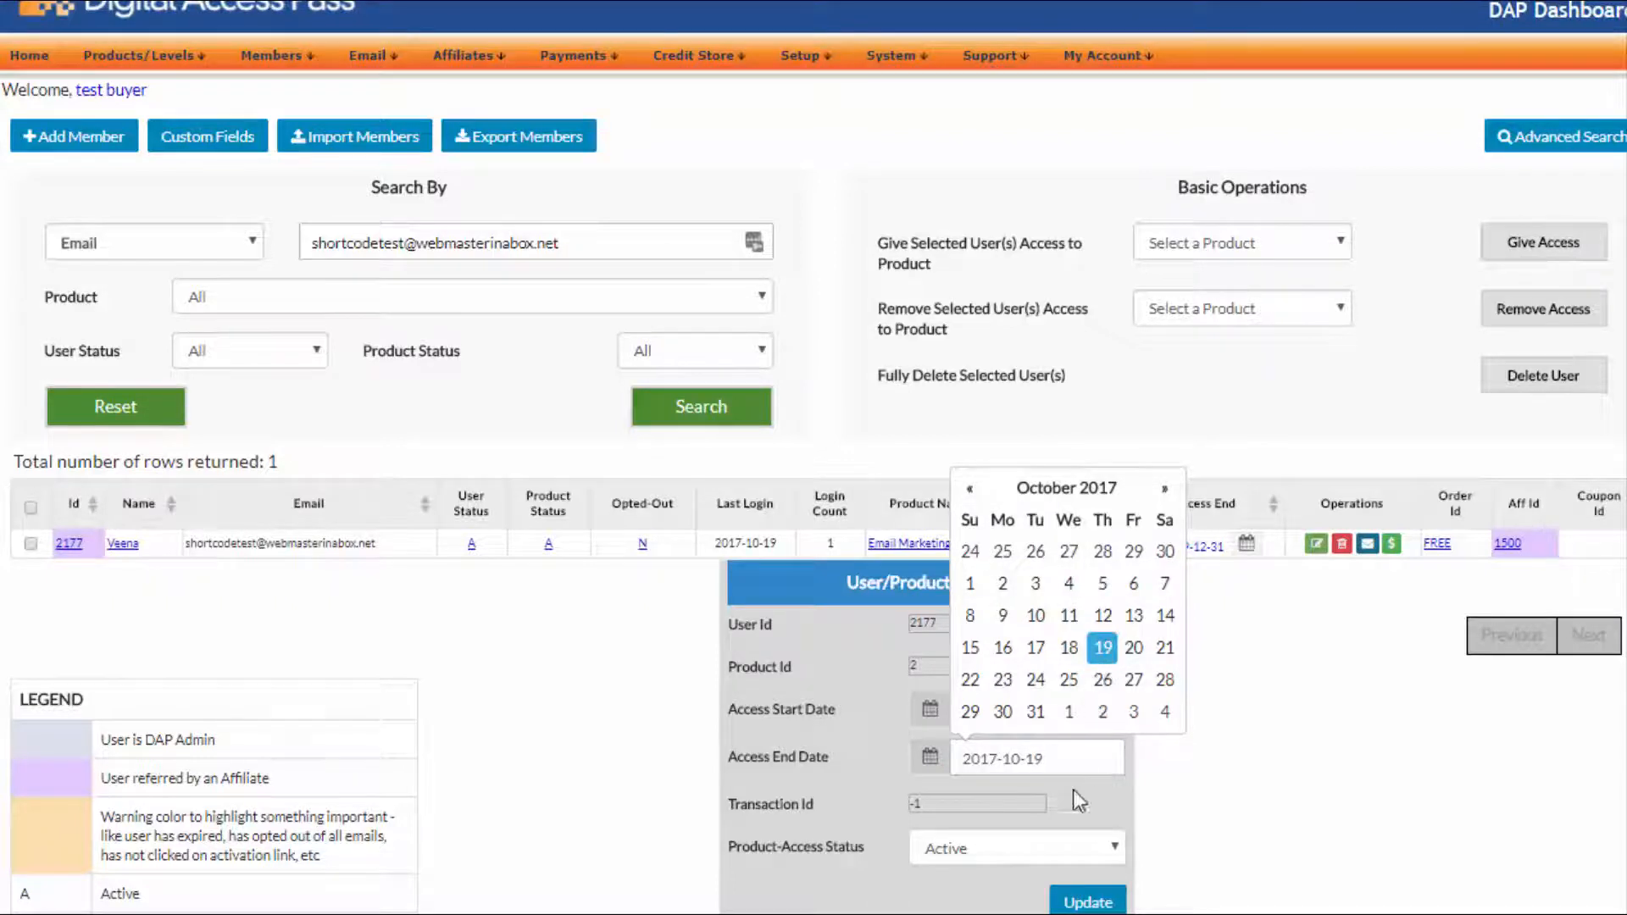
pyautogui.click(1090, 900)
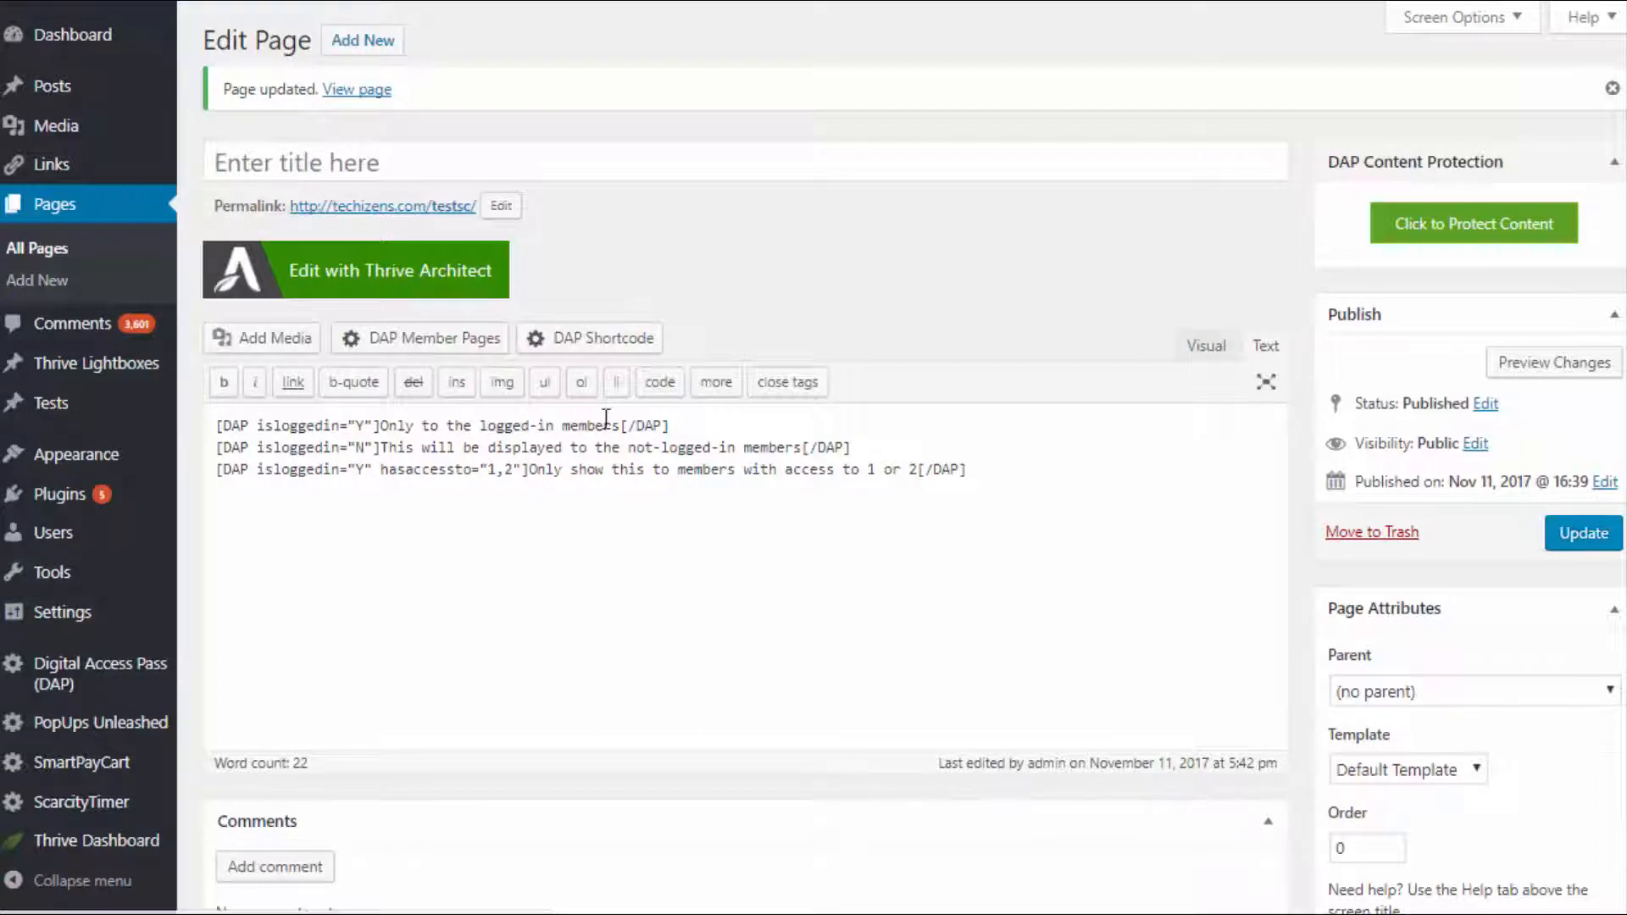
# Generate a DAP shortcode for logged-in users with Has No Access To set to Course 2 and Socia Media Secrets
pyautogui.click(629, 340)
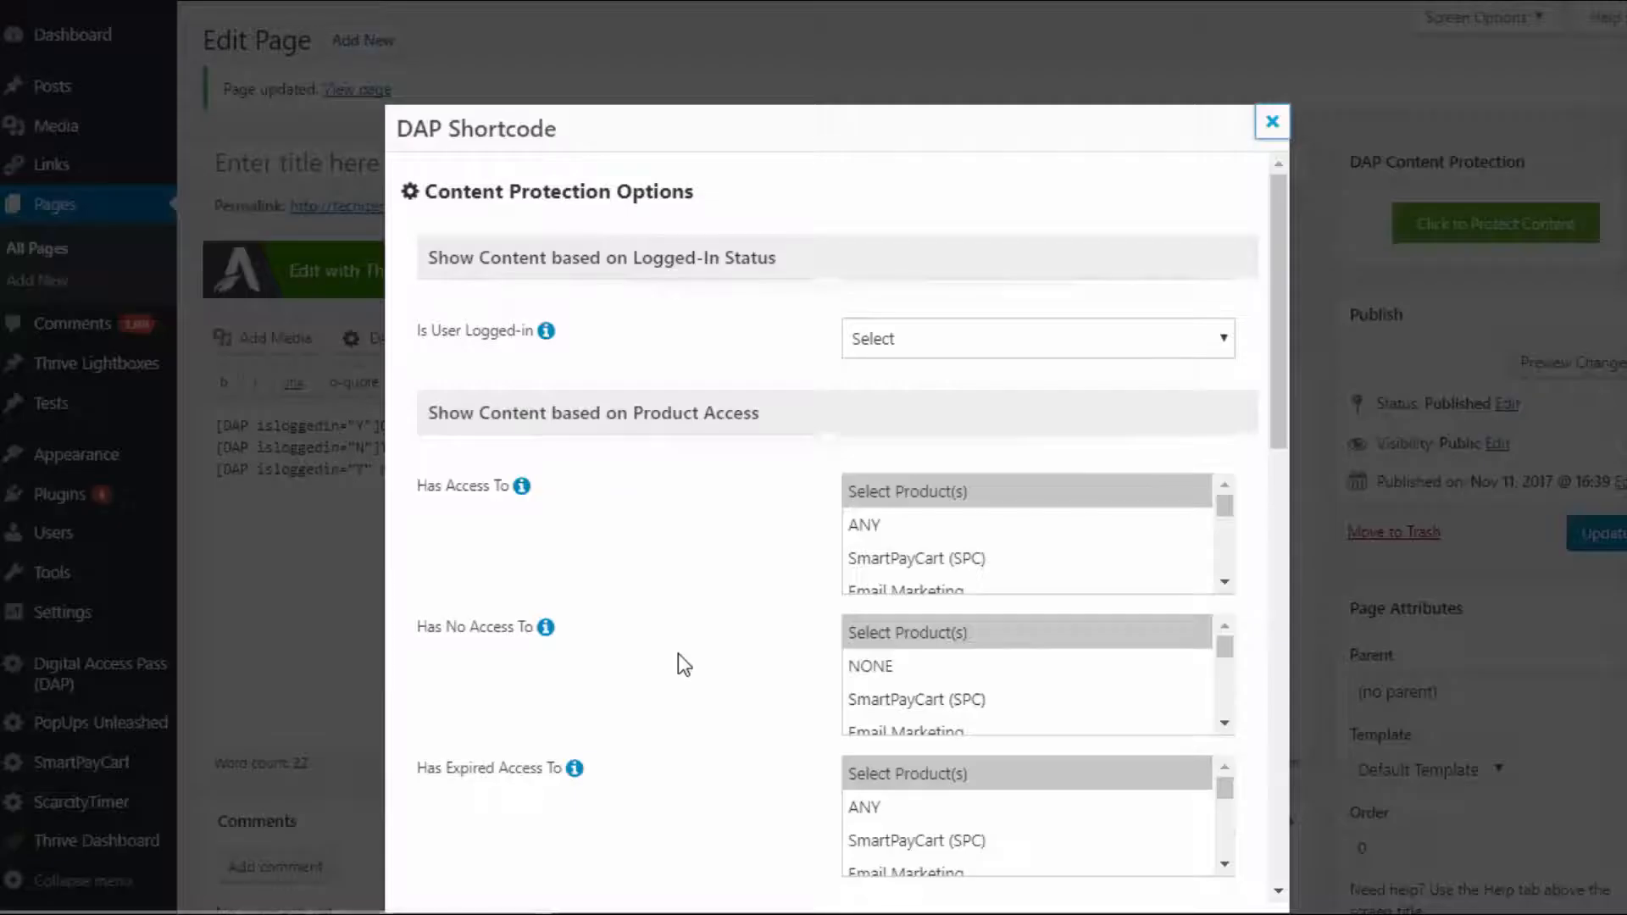
pyautogui.click(1208, 343)
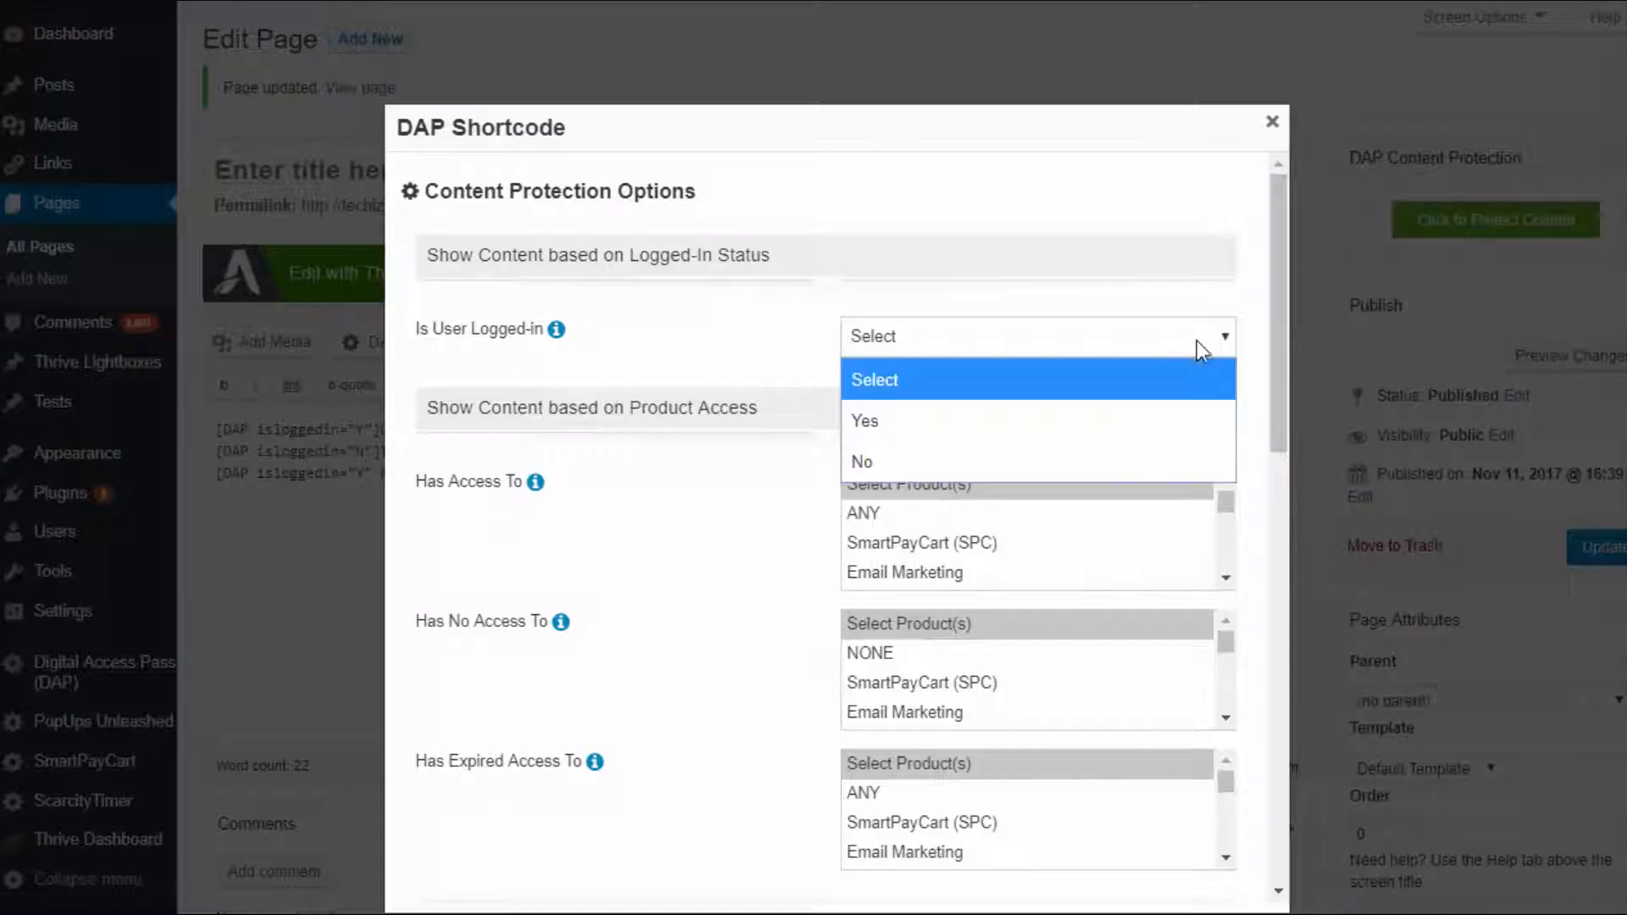
pyautogui.click(939, 414)
pyautogui.moveTo(1284, 356); pyautogui.dragTo(1278, 439)
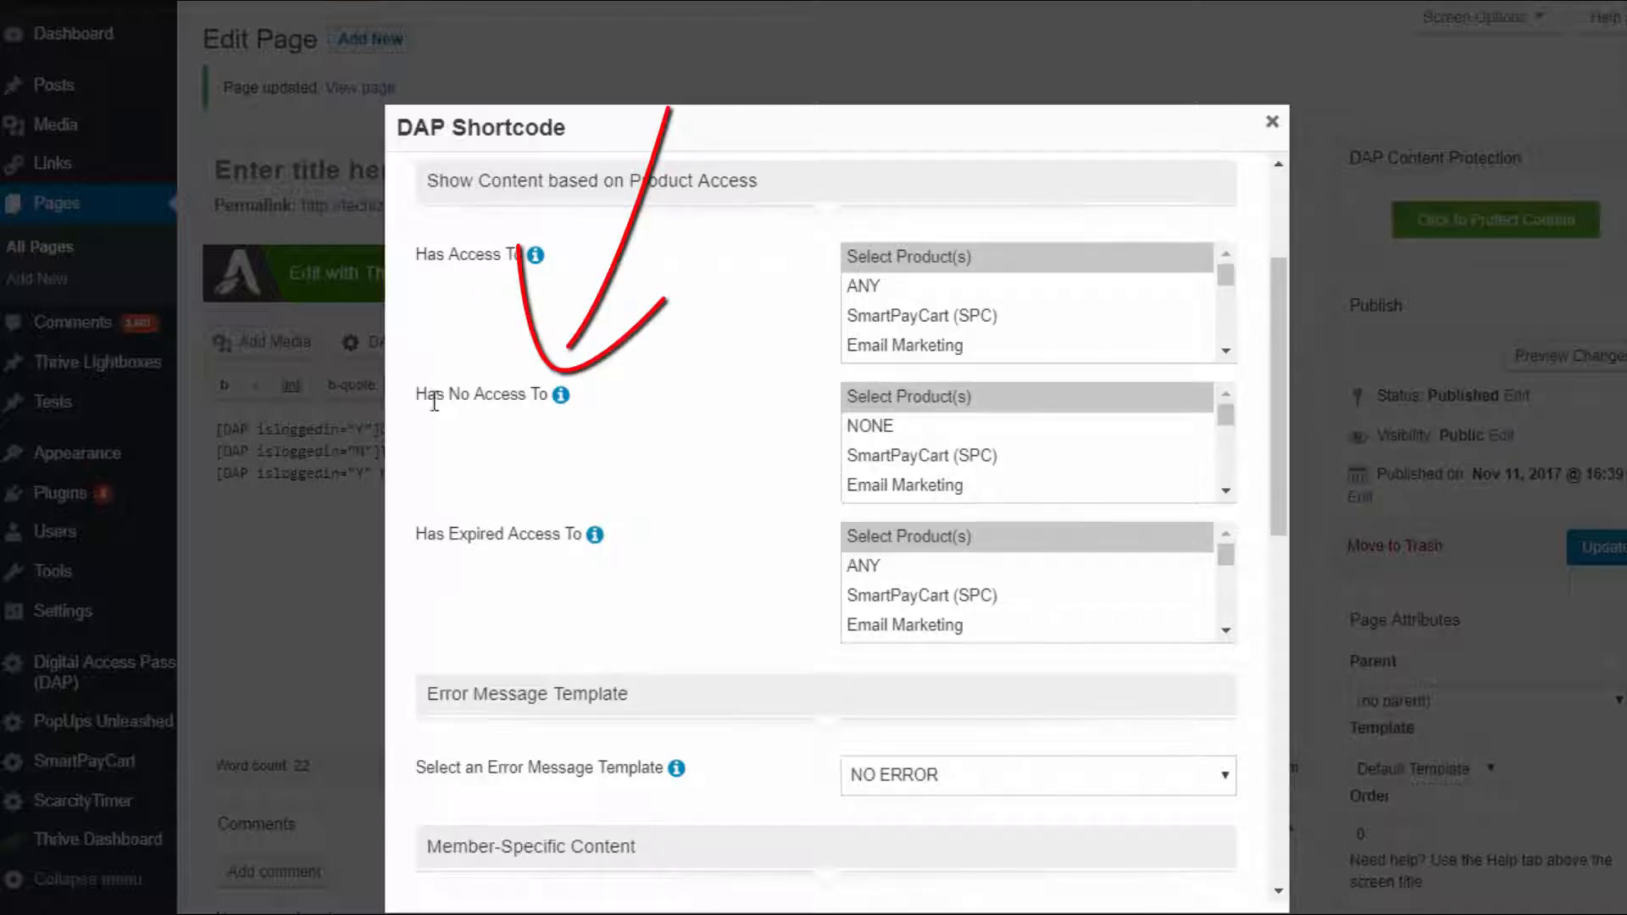
pyautogui.click(1220, 418)
pyautogui.moveTo(1218, 418); pyautogui.dragTo(1219, 429)
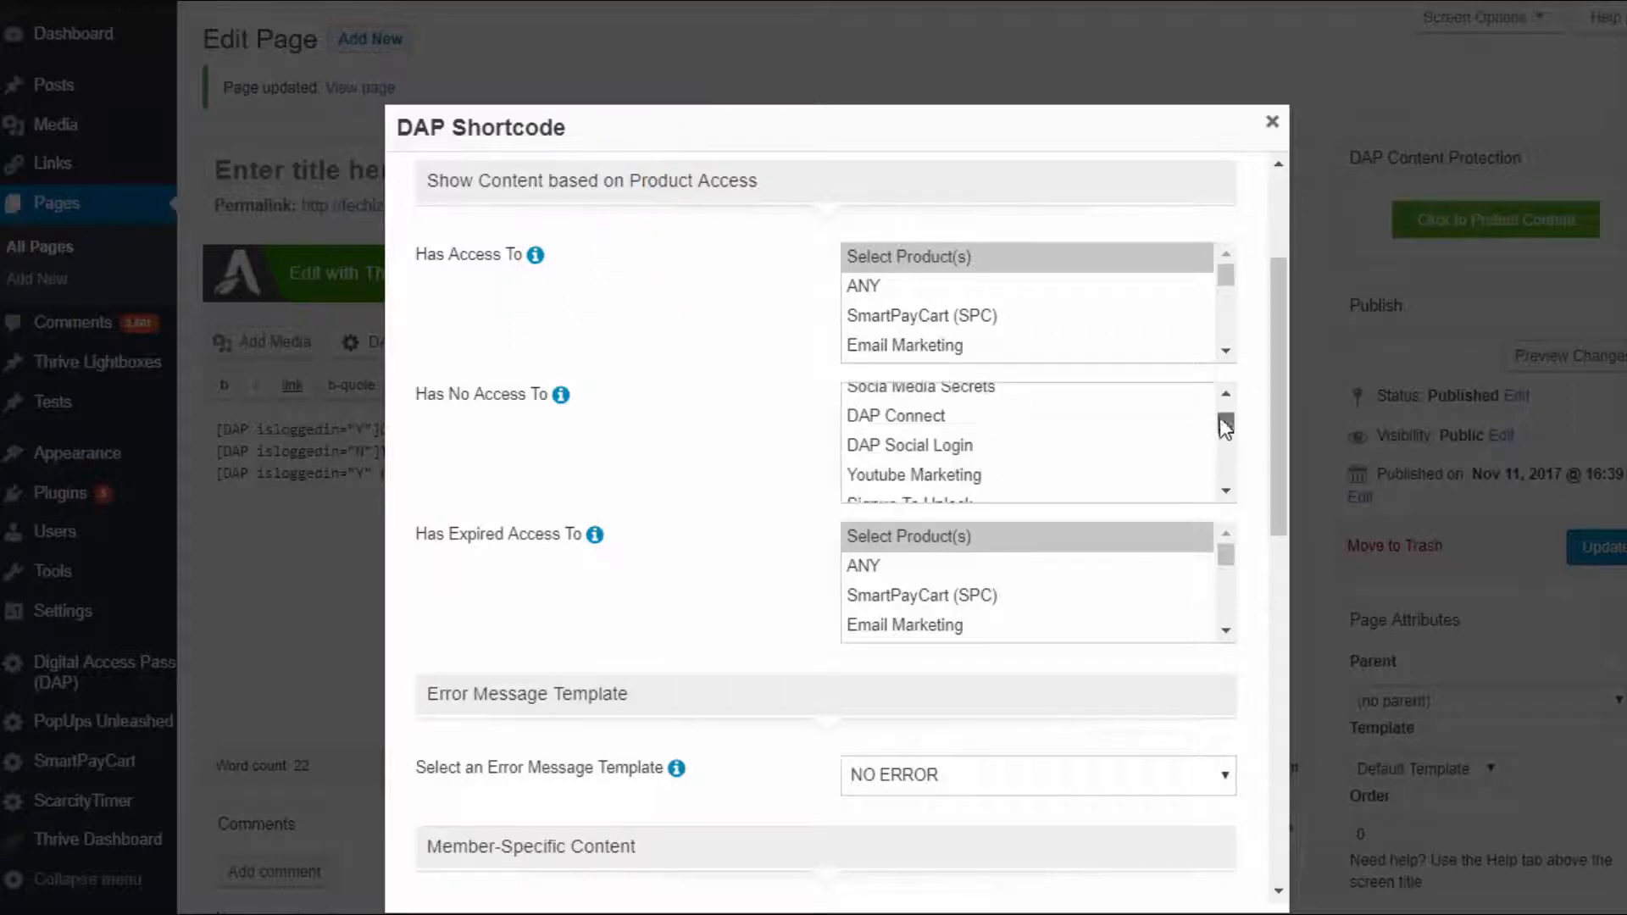
pyautogui.click(1226, 395)
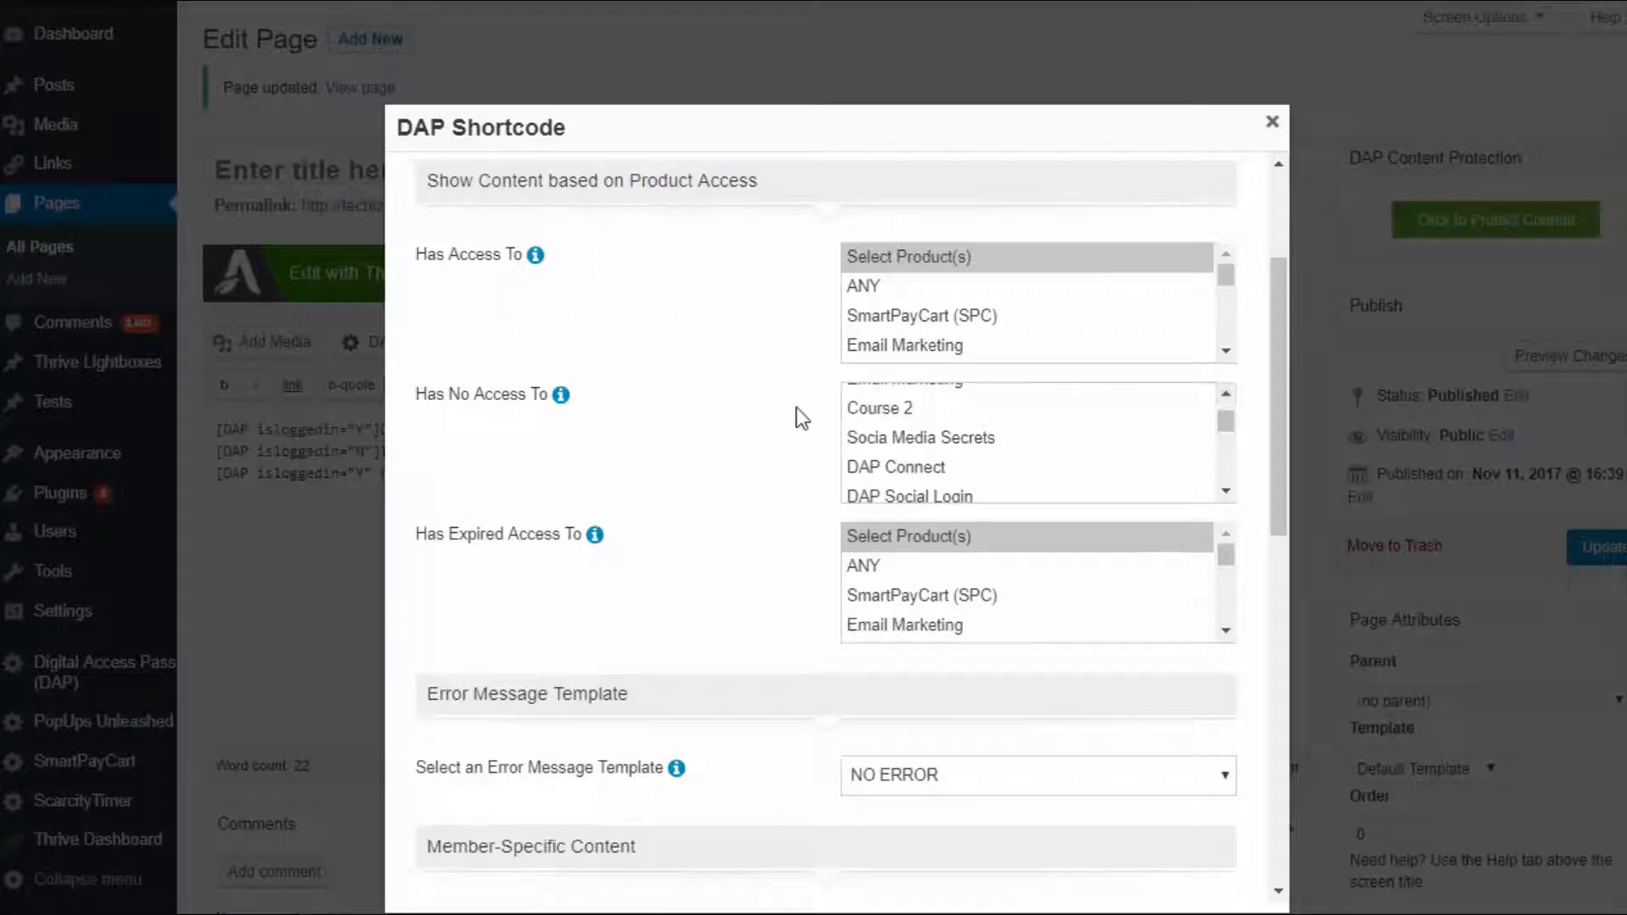
pyautogui.click(896, 413)
pyautogui.keyDown('ctrl'); pyautogui.click(1010, 441); pyautogui.keyUp('ctrl')
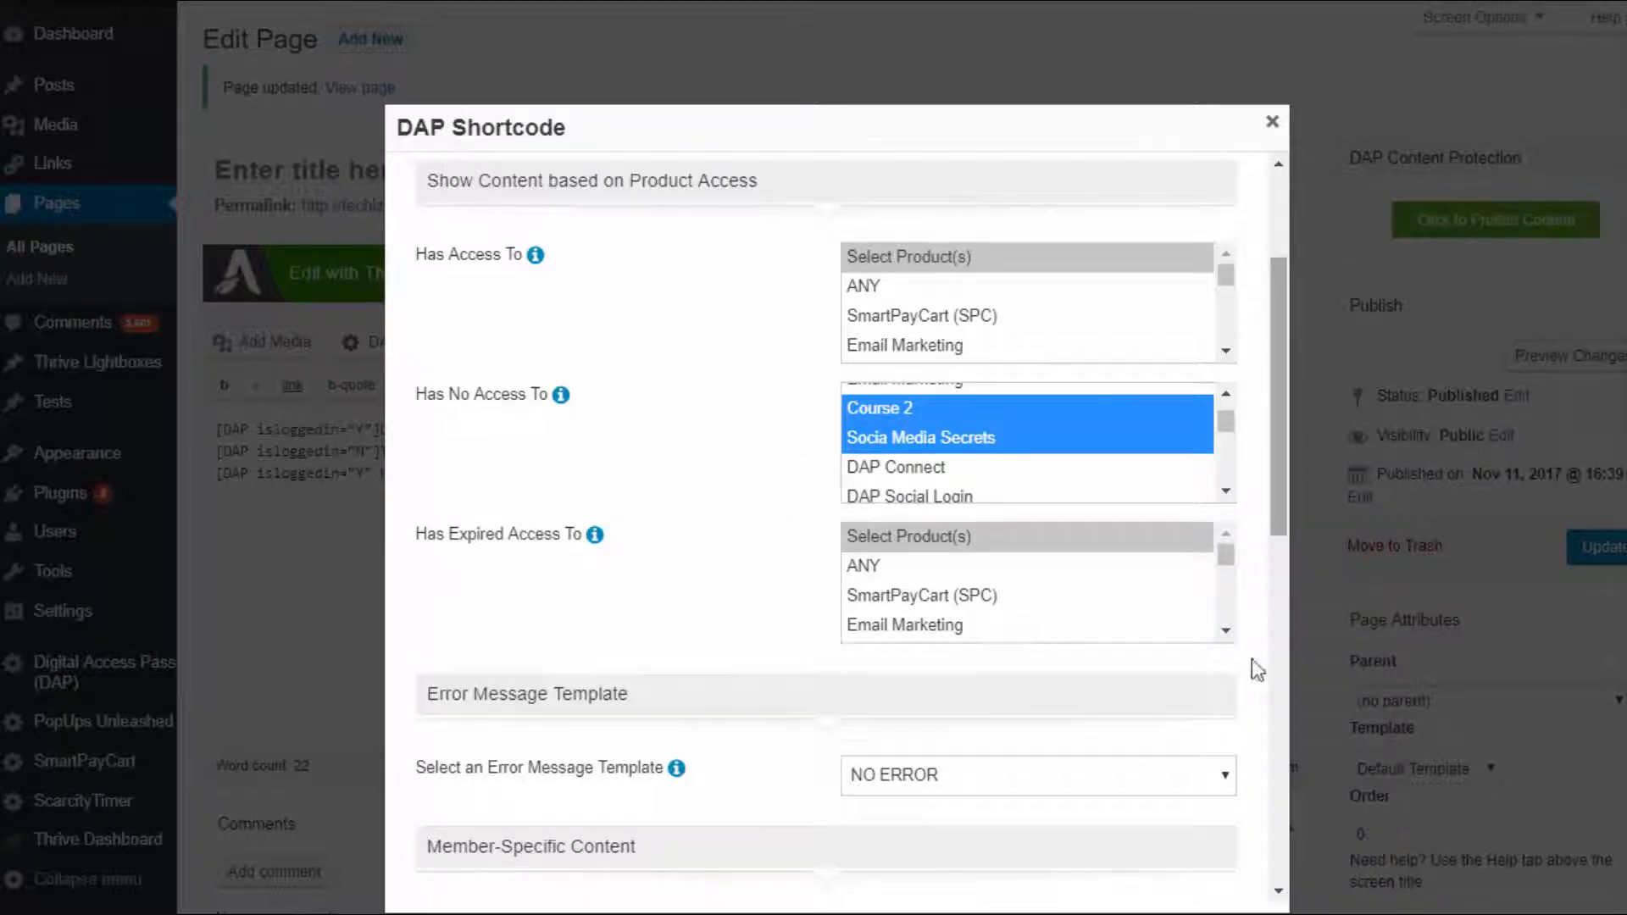
pyautogui.click(1271, 868)
pyautogui.click(817, 827)
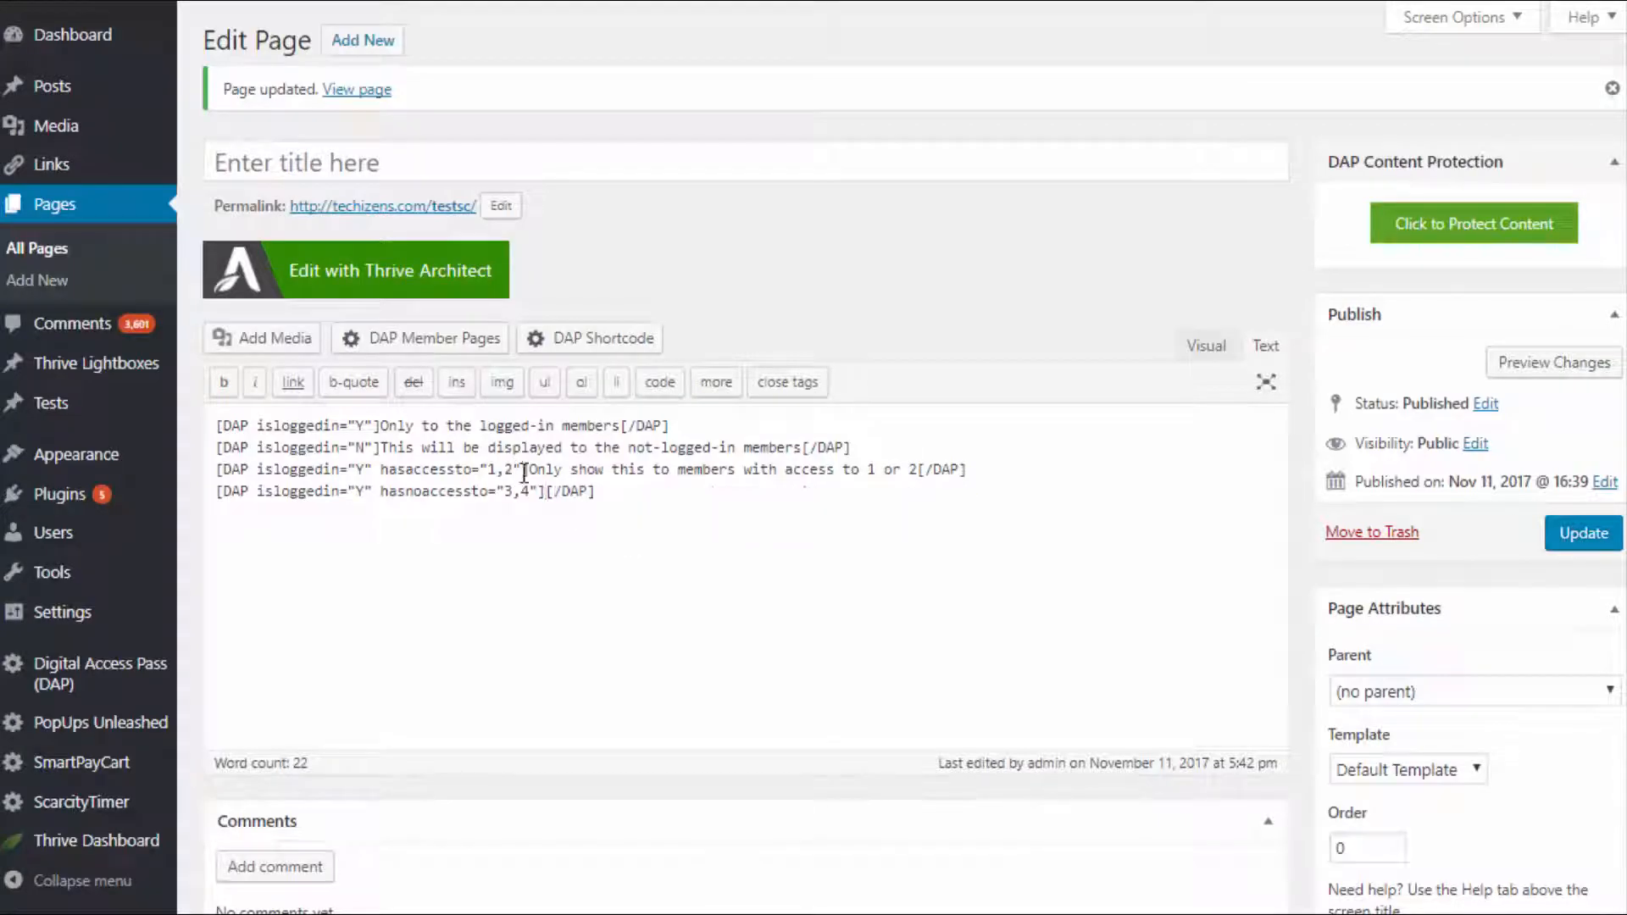
# Copy the message "Only show this to members with access to 1 or 2" into the hasnoaccessto shortcode
pyautogui.doubleClick(536, 468)
pyautogui.moveTo(887, 475)
pyautogui.mouseDown()
pyautogui.moveTo(930, 461)
pyautogui.moveTo(897, 462)
pyautogui.mouseUp()
pyautogui.click(548, 491)
pyautogui.write('Only show this to members with access to 1 or 2')
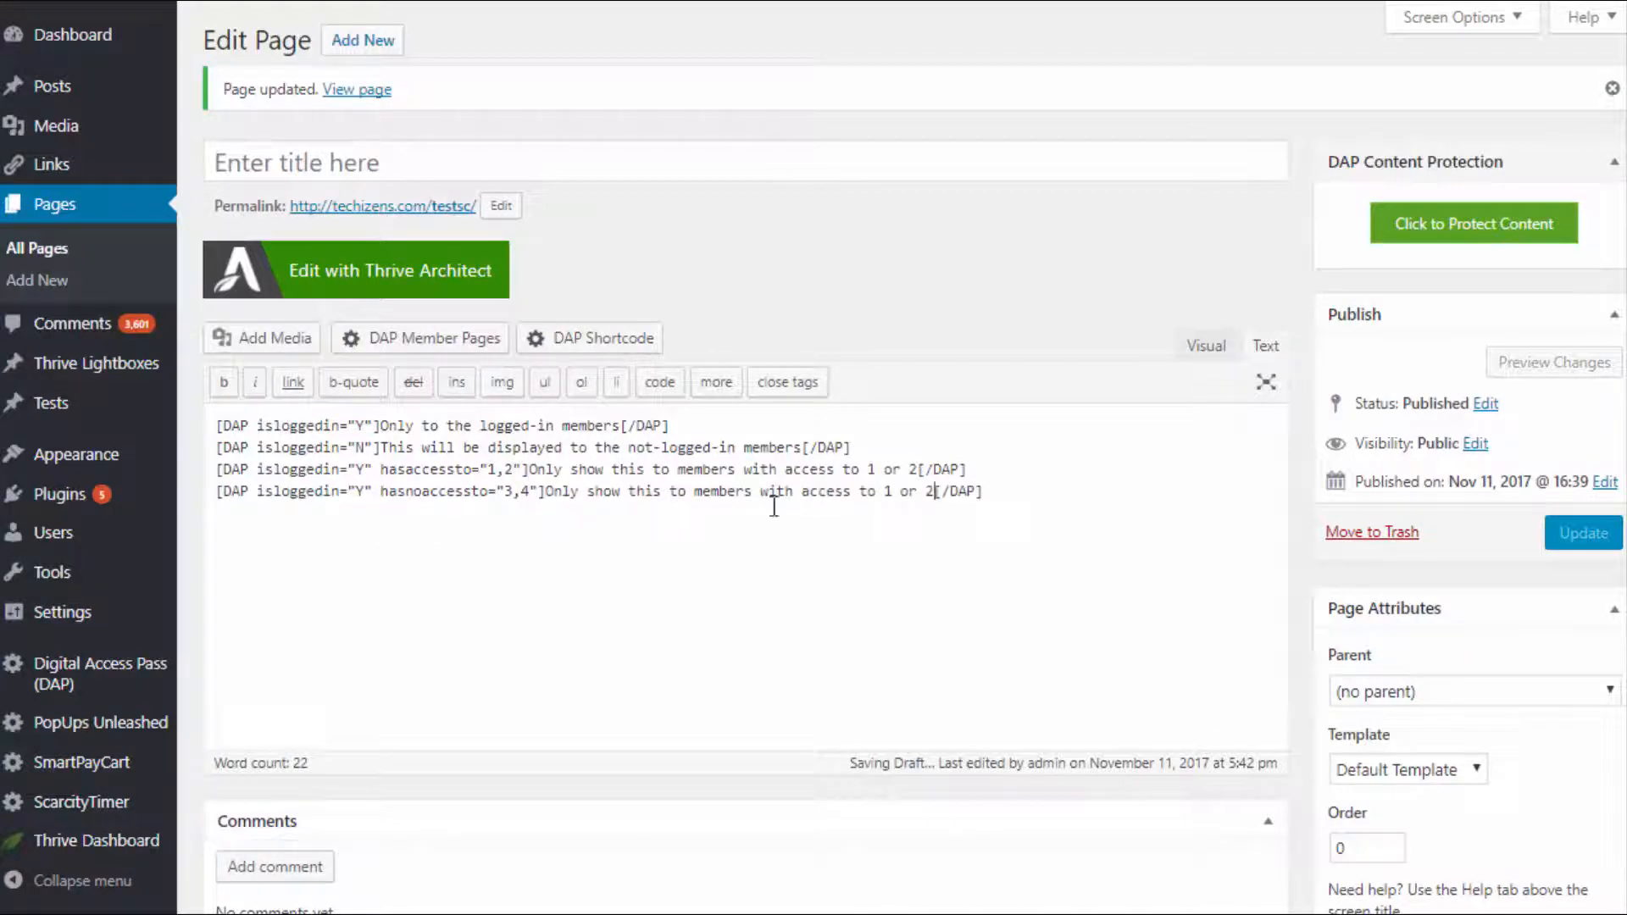
# Replace "with" by "does not have" in the message of the hasnoaccessto shortcode
pyautogui.doubleClick(768, 493)
pyautogui.write('don')
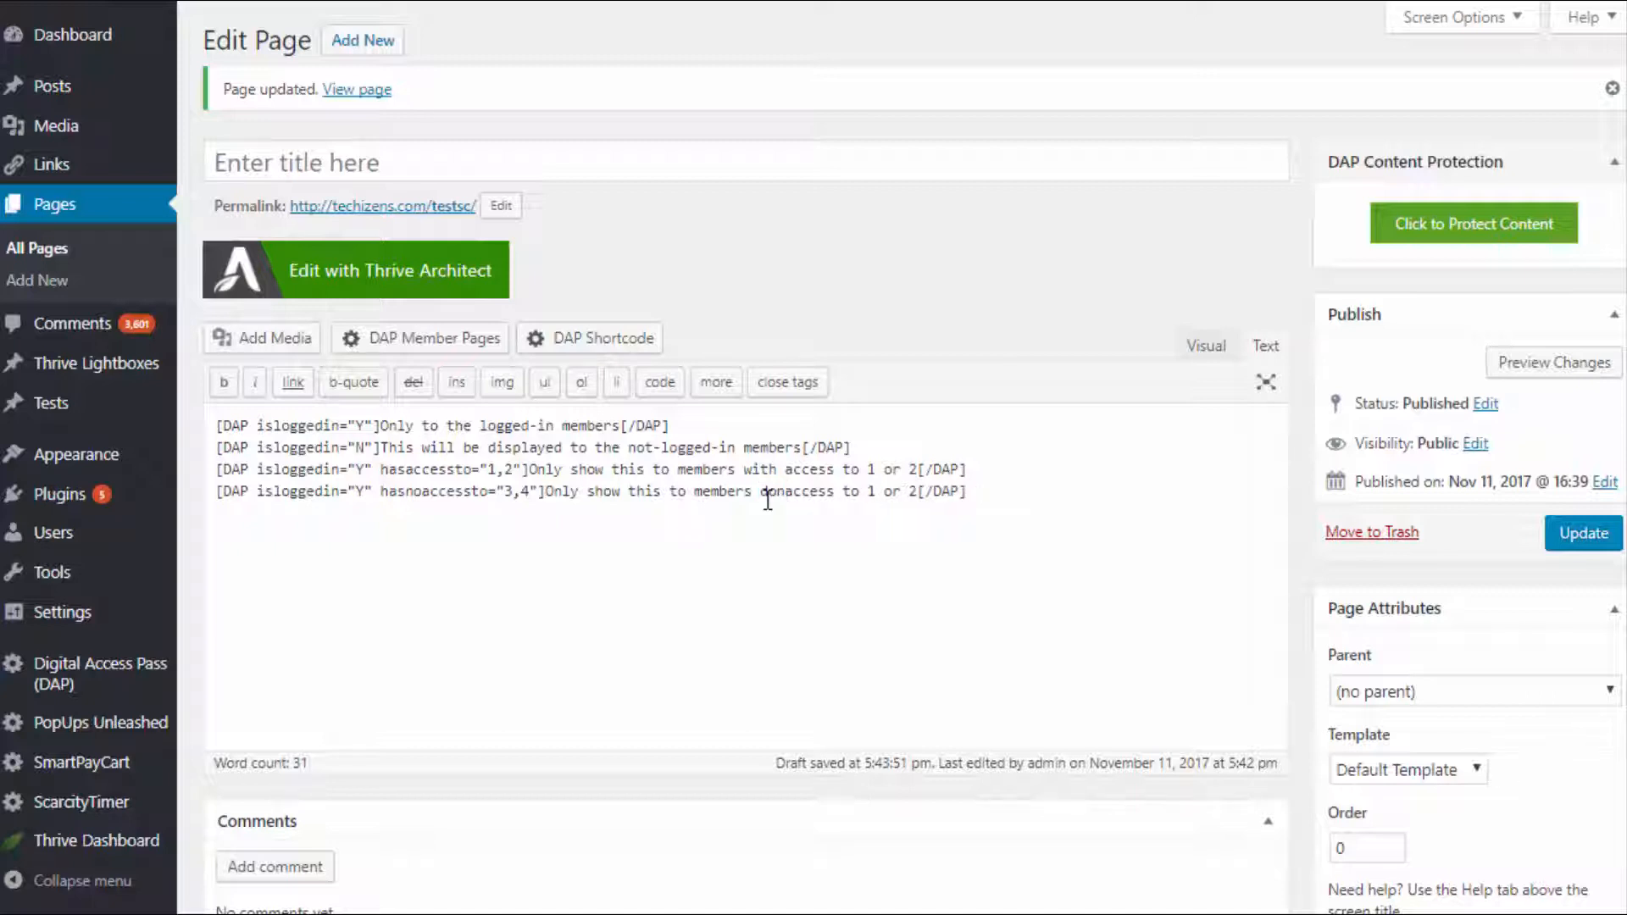
pyautogui.write('s not have ')
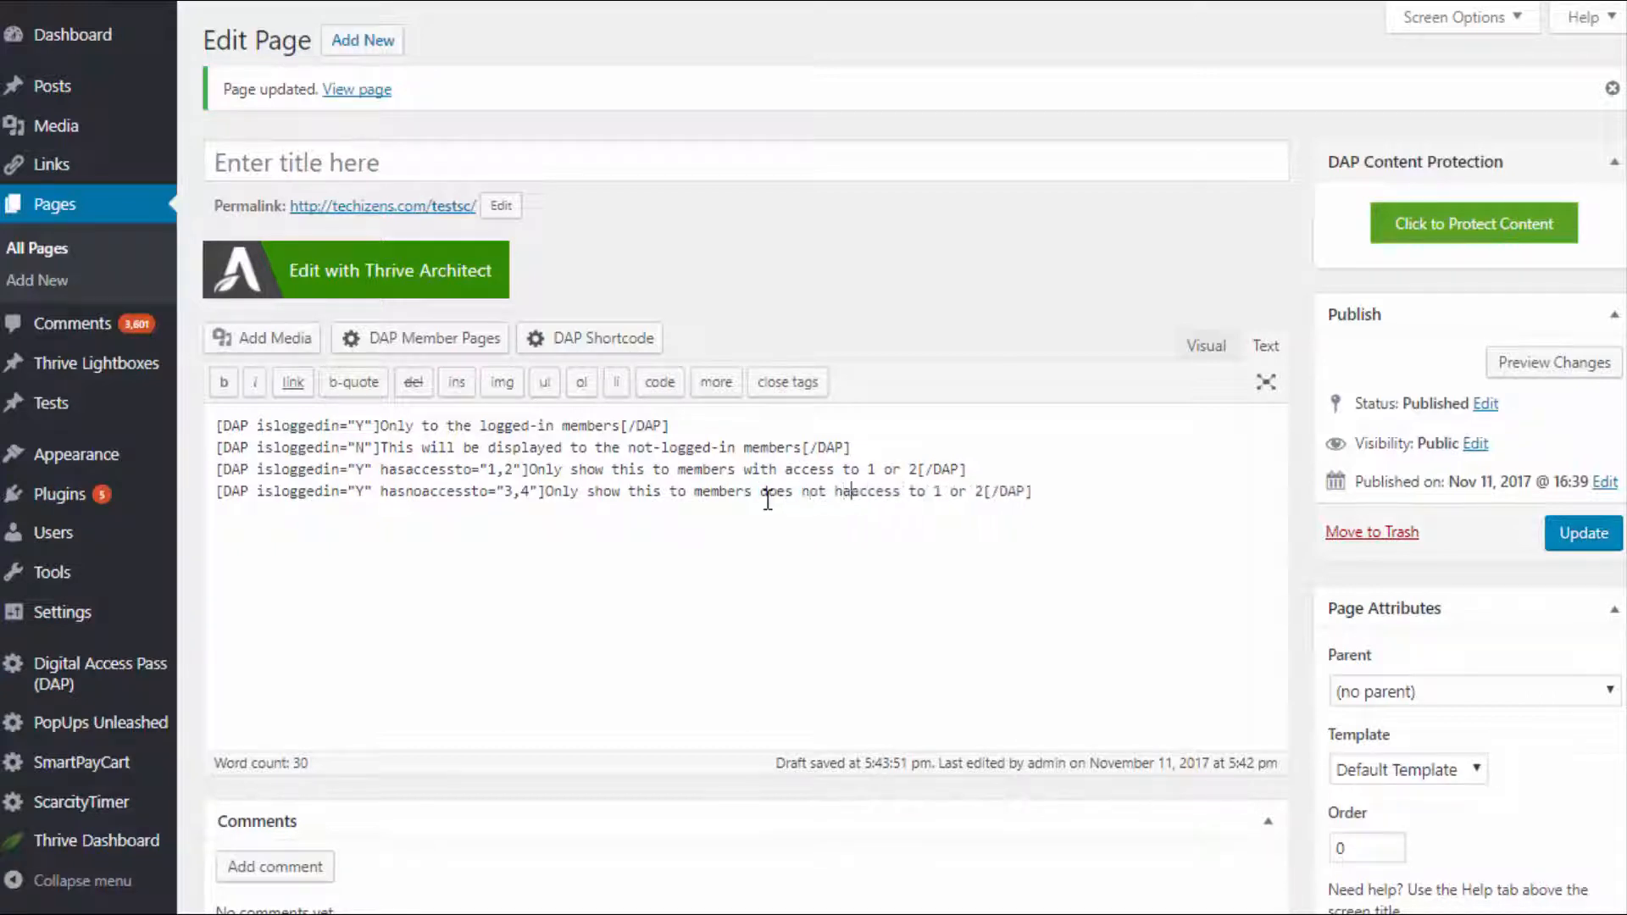
# Reword the end of the hasnoaccessto message so it reads "access to BOTH 3 and 4"
pyautogui.write(' BOTH')
pyautogui.press('BackSpace')
pyautogui.press('BackSpace')
pyautogui.write('4')
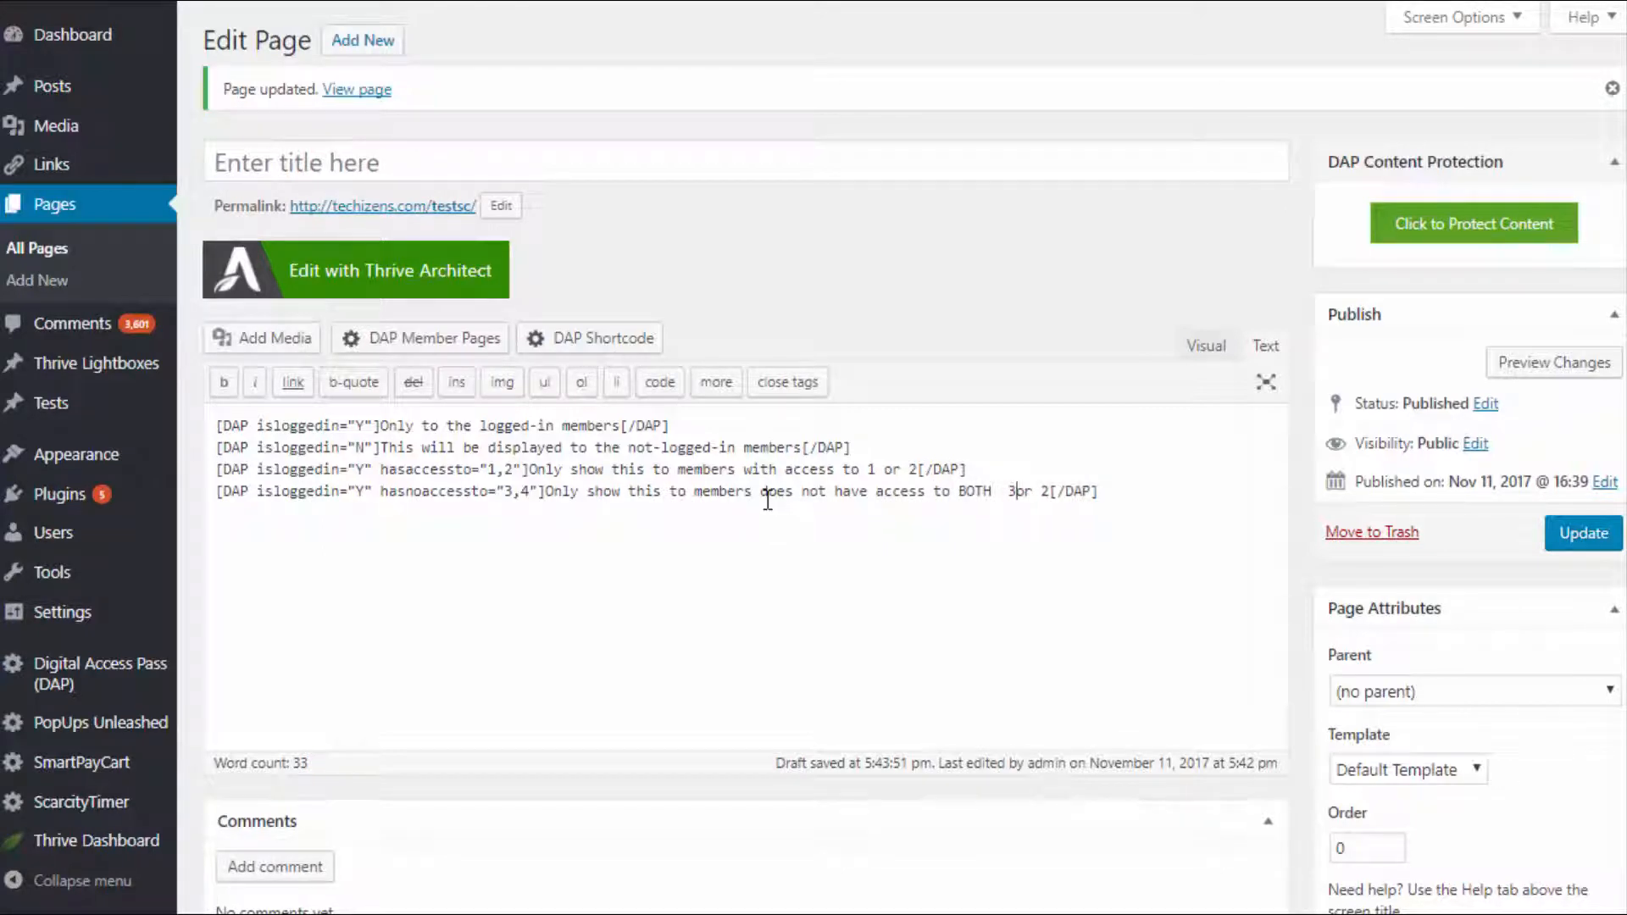
pyautogui.press('BackSpace')
pyautogui.press('Delete')
pyautogui.press('Delete')
pyautogui.write('and')
pyautogui.press('BackSpace')
pyautogui.write('4')
pyautogui.press('BackSpace')
pyautogui.moveTo(892, 470); pyautogui.dragTo(901, 470)
pyautogui.doubleClick(1029, 491)
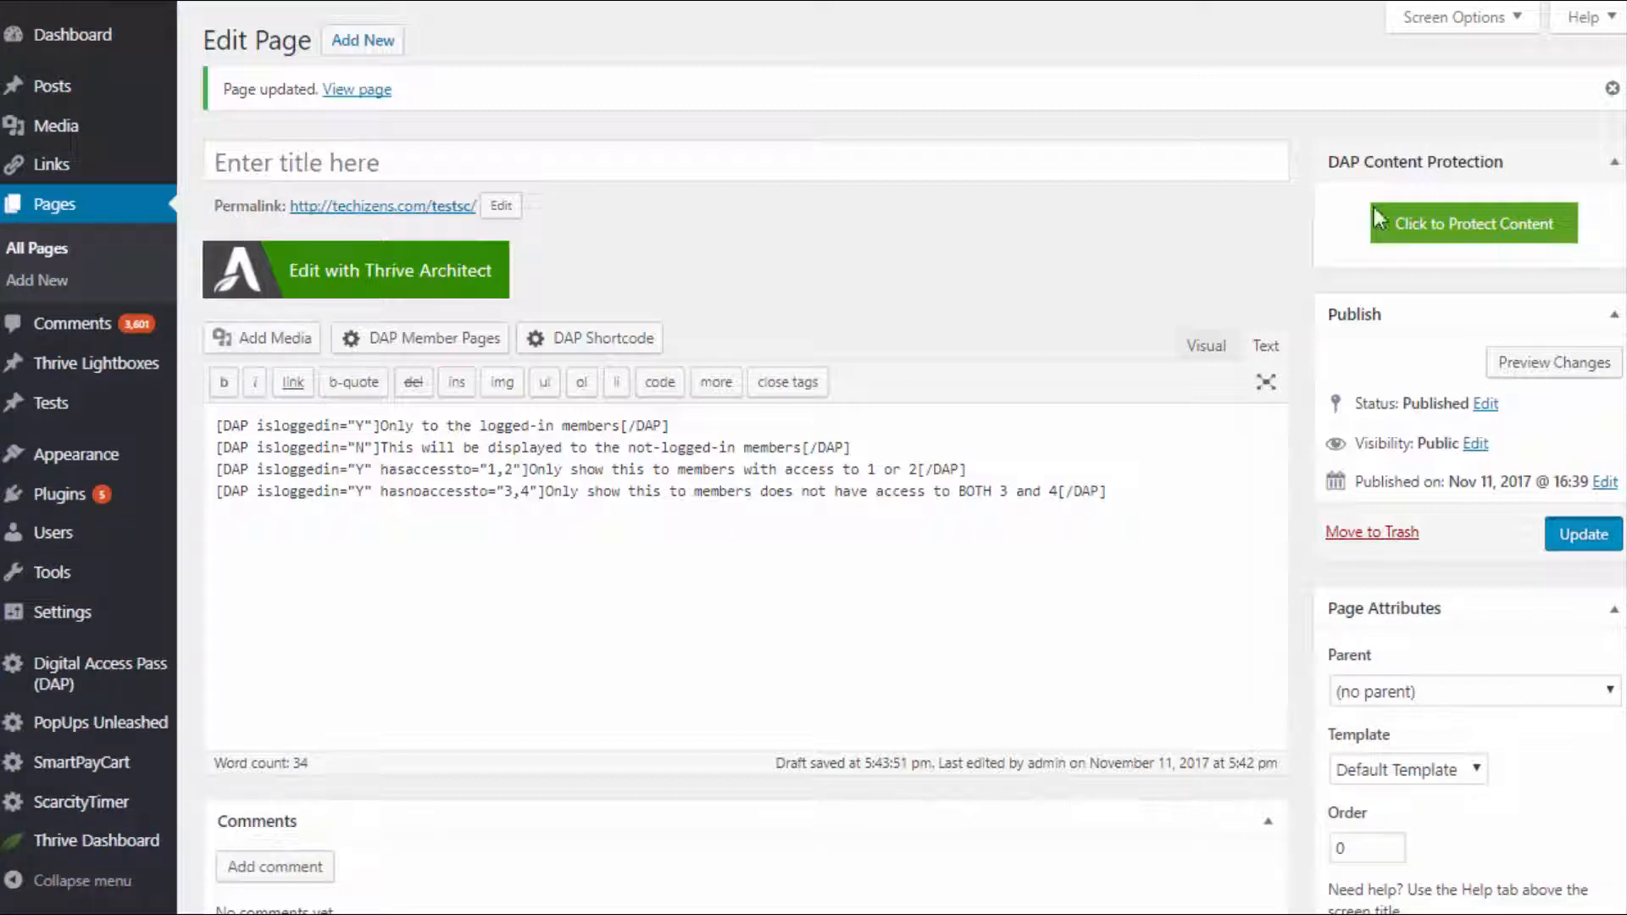
# Update the page and check the hasnoaccessto message on the live page
pyautogui.click(1582, 533)
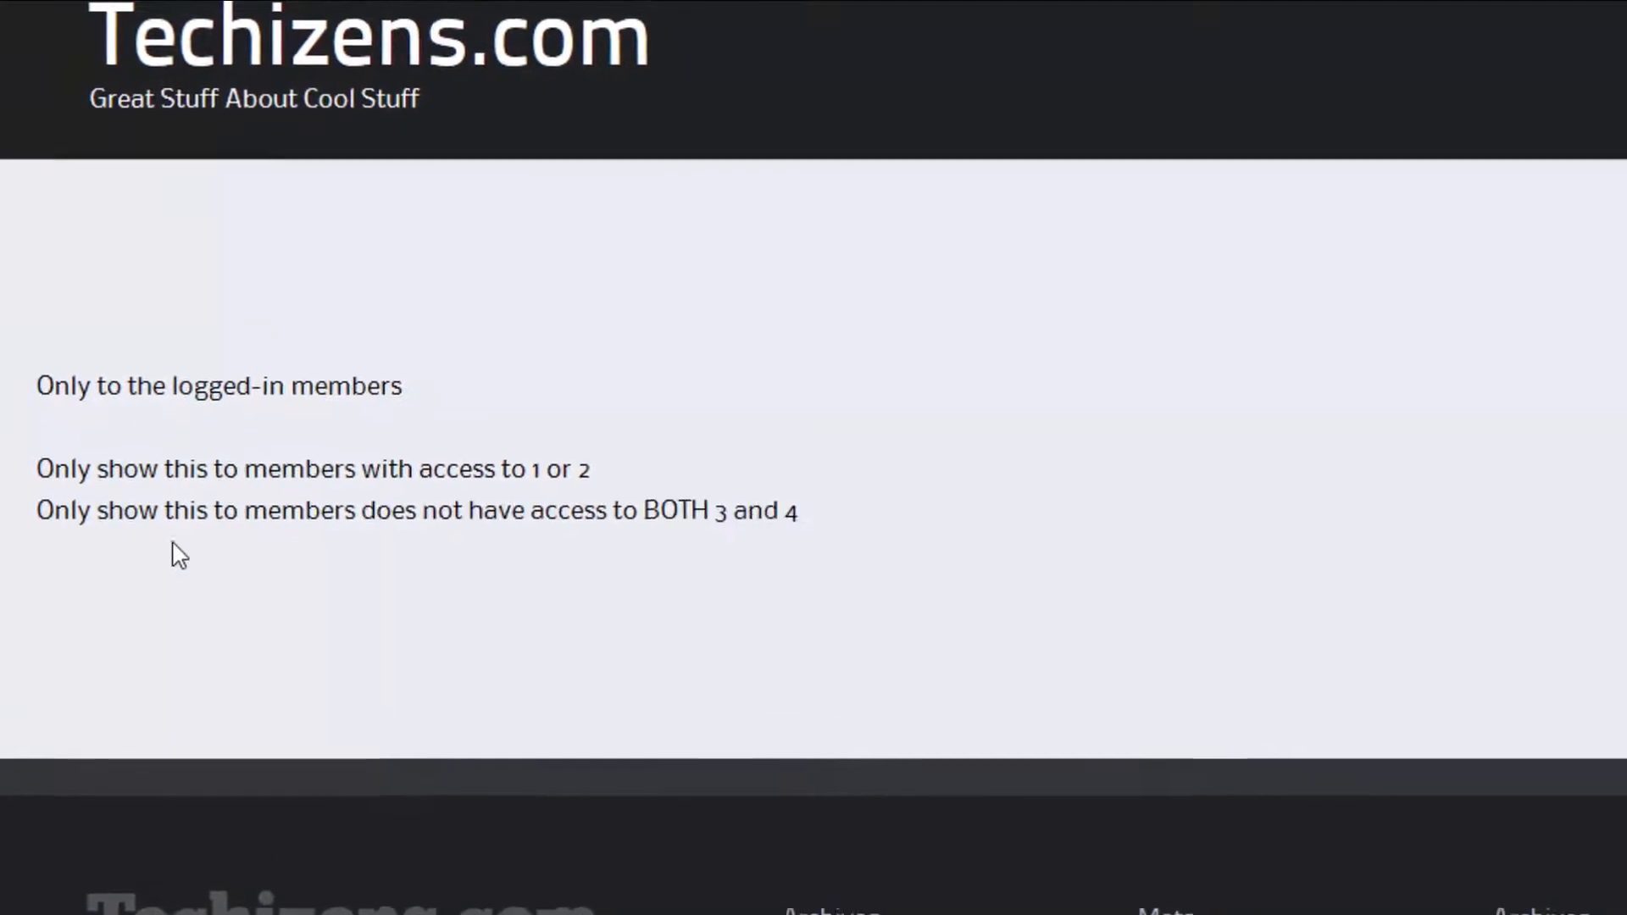
pyautogui.moveTo(42, 489); pyautogui.dragTo(738, 472)
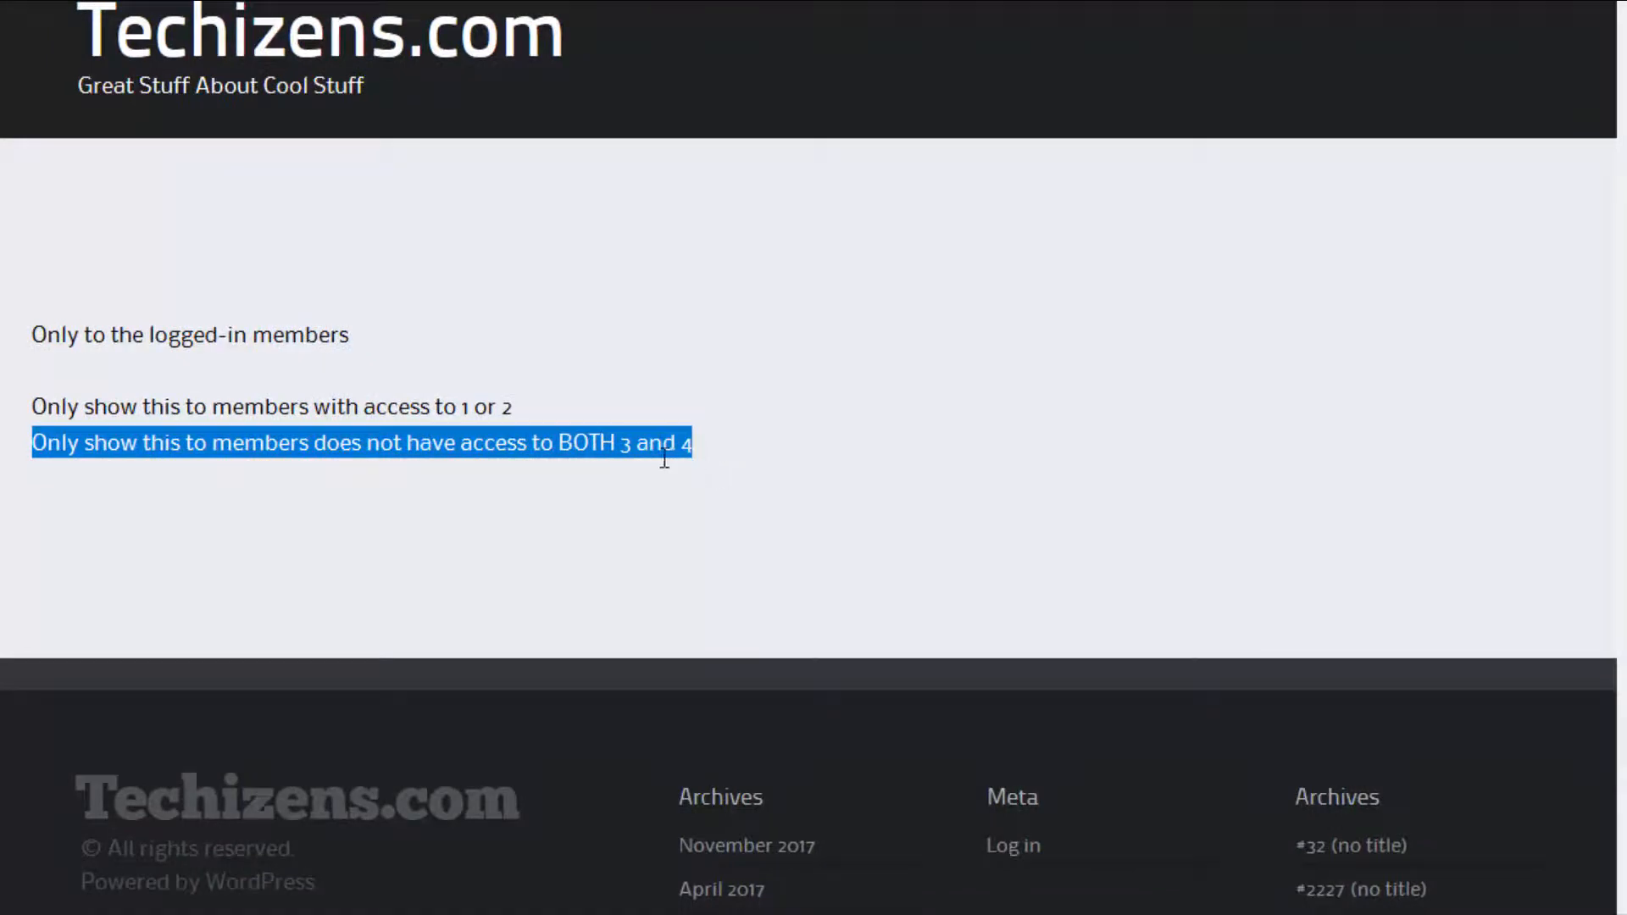
pyautogui.moveTo(621, 445); pyautogui.dragTo(708, 442)
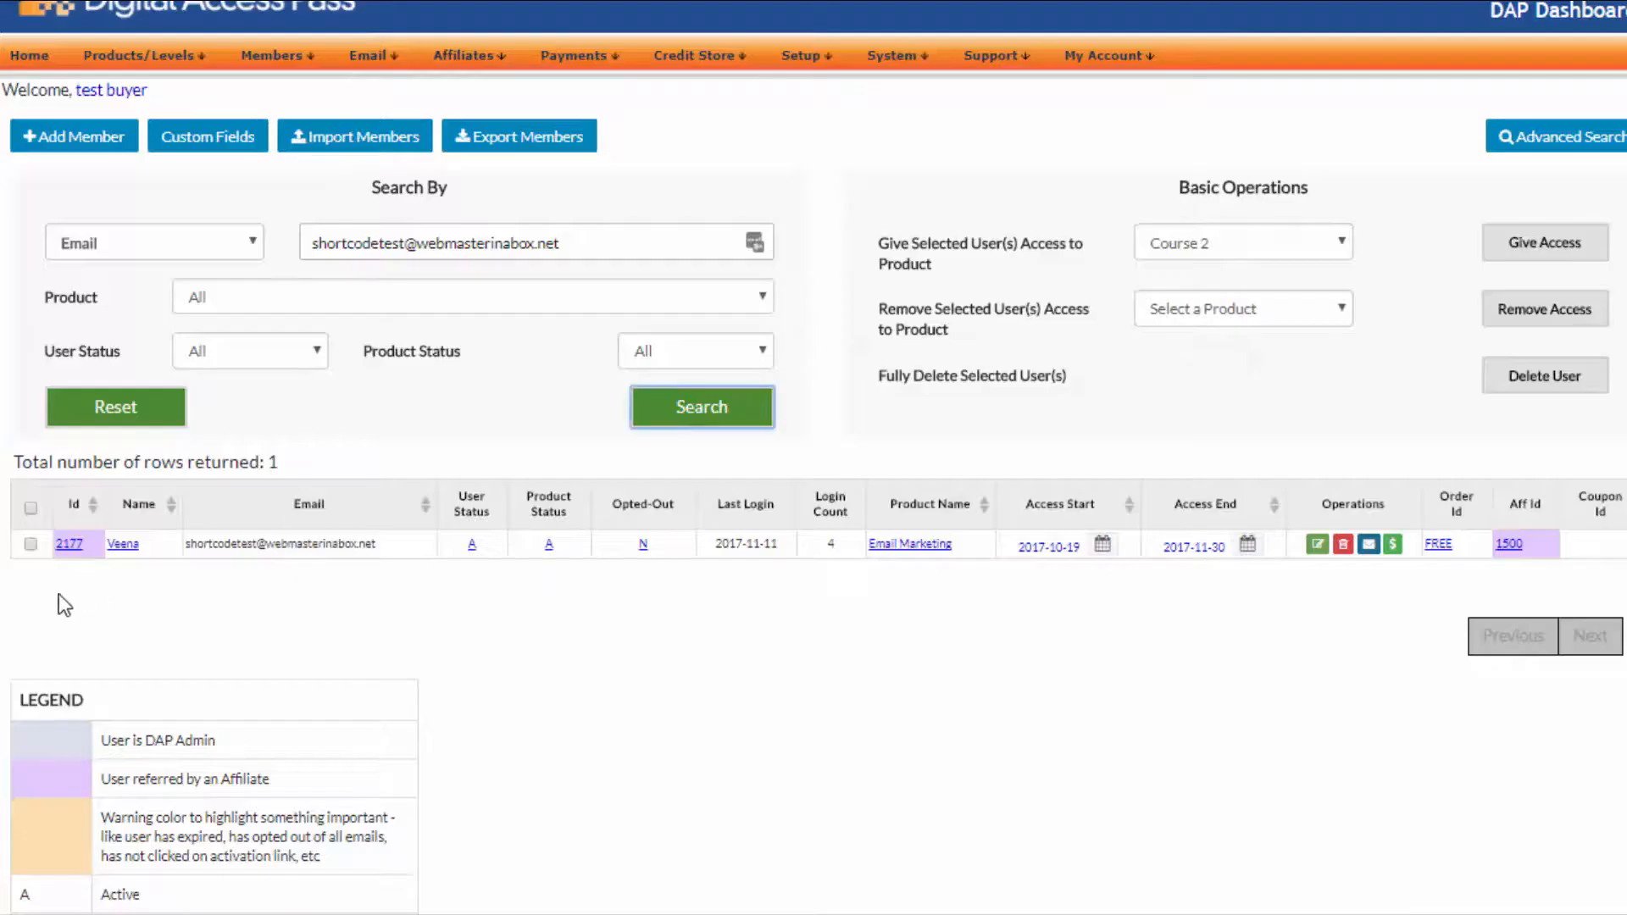
# Give the test member access to Course 2 in the DAP dashboard and check the messages on the live page
pyautogui.click(31, 544)
pyautogui.click(1499, 242)
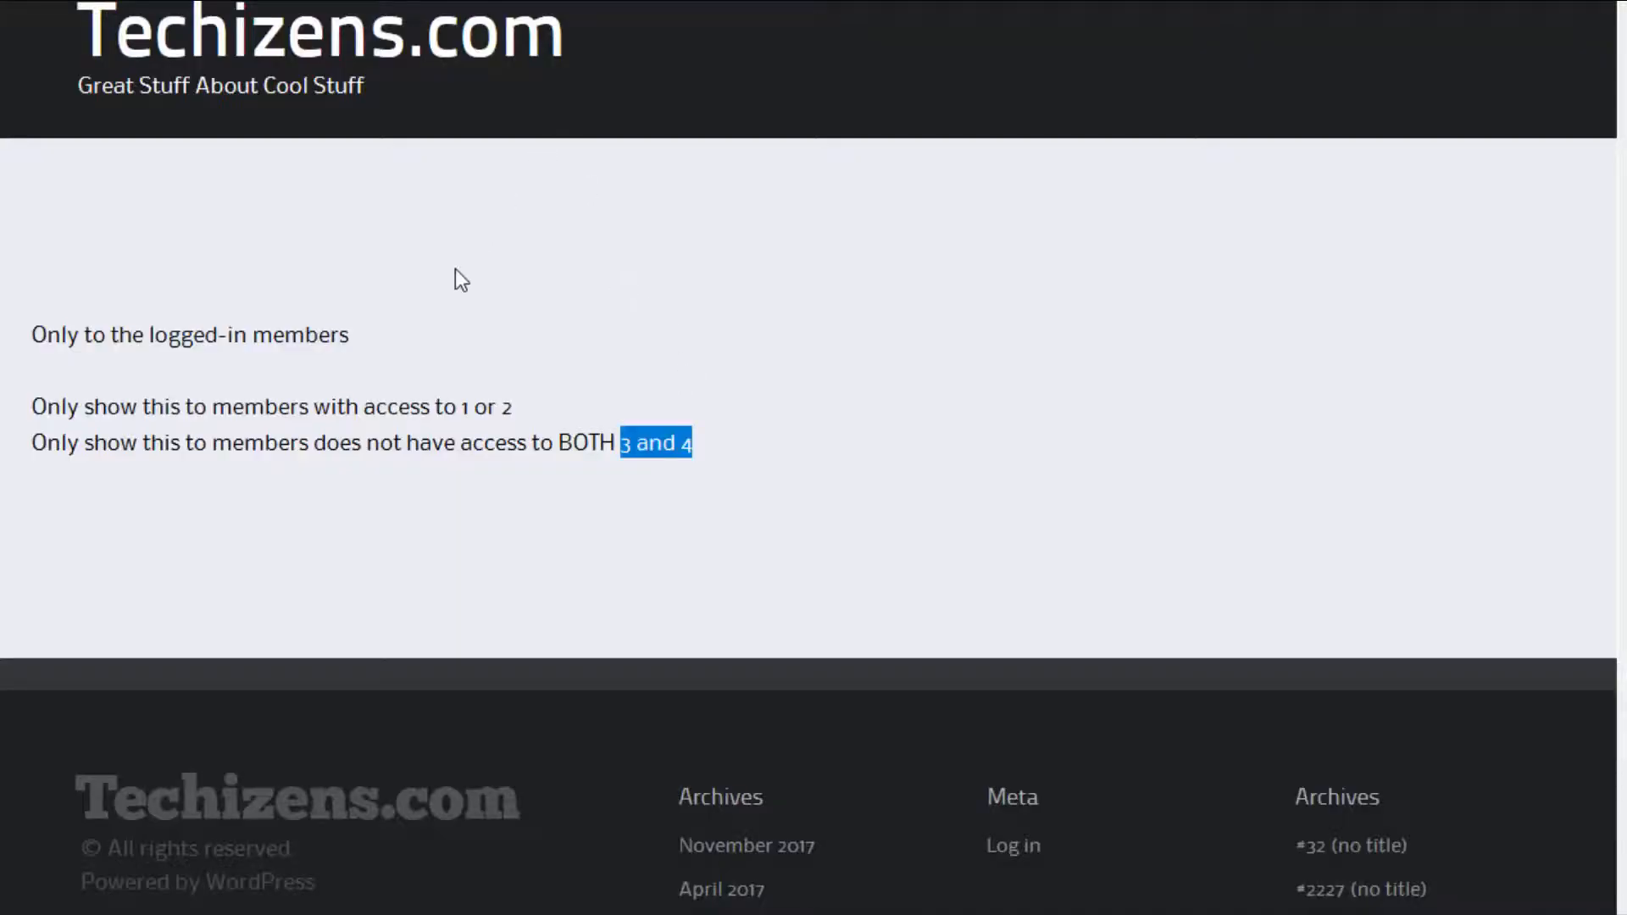
pyautogui.click(110, 449)
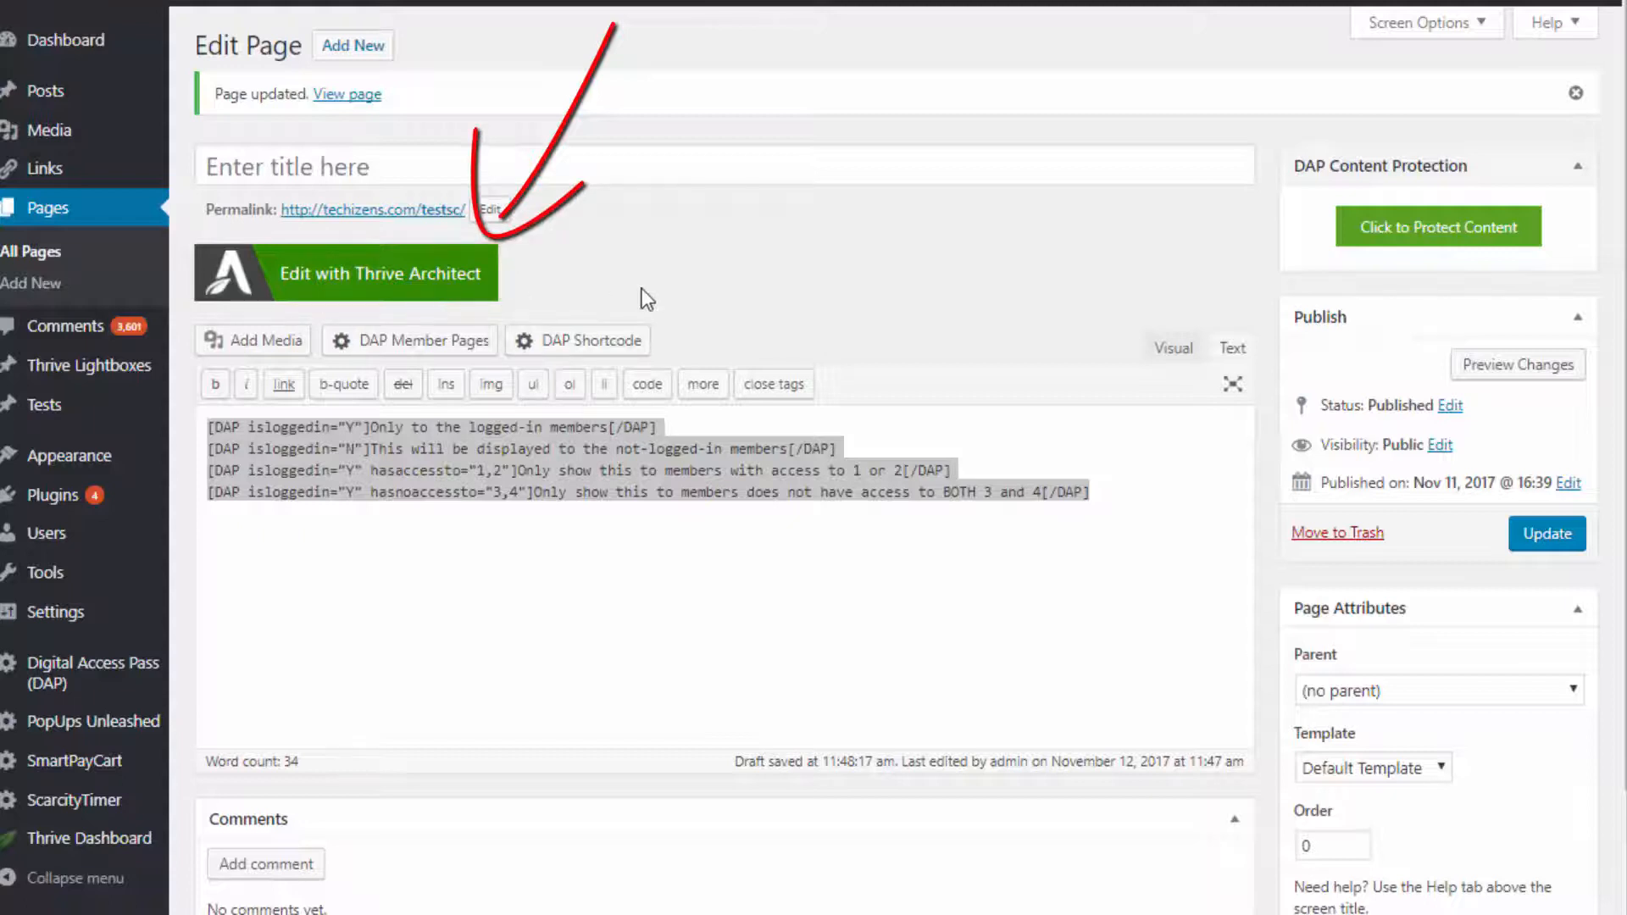
# Cut all four DAP shortcodes from the page content and open the template setup in Thrive Architect
pyautogui.moveTo(1102, 542); pyautogui.dragTo(97, 412)
pyautogui.hotkey('ctrl', 'x')
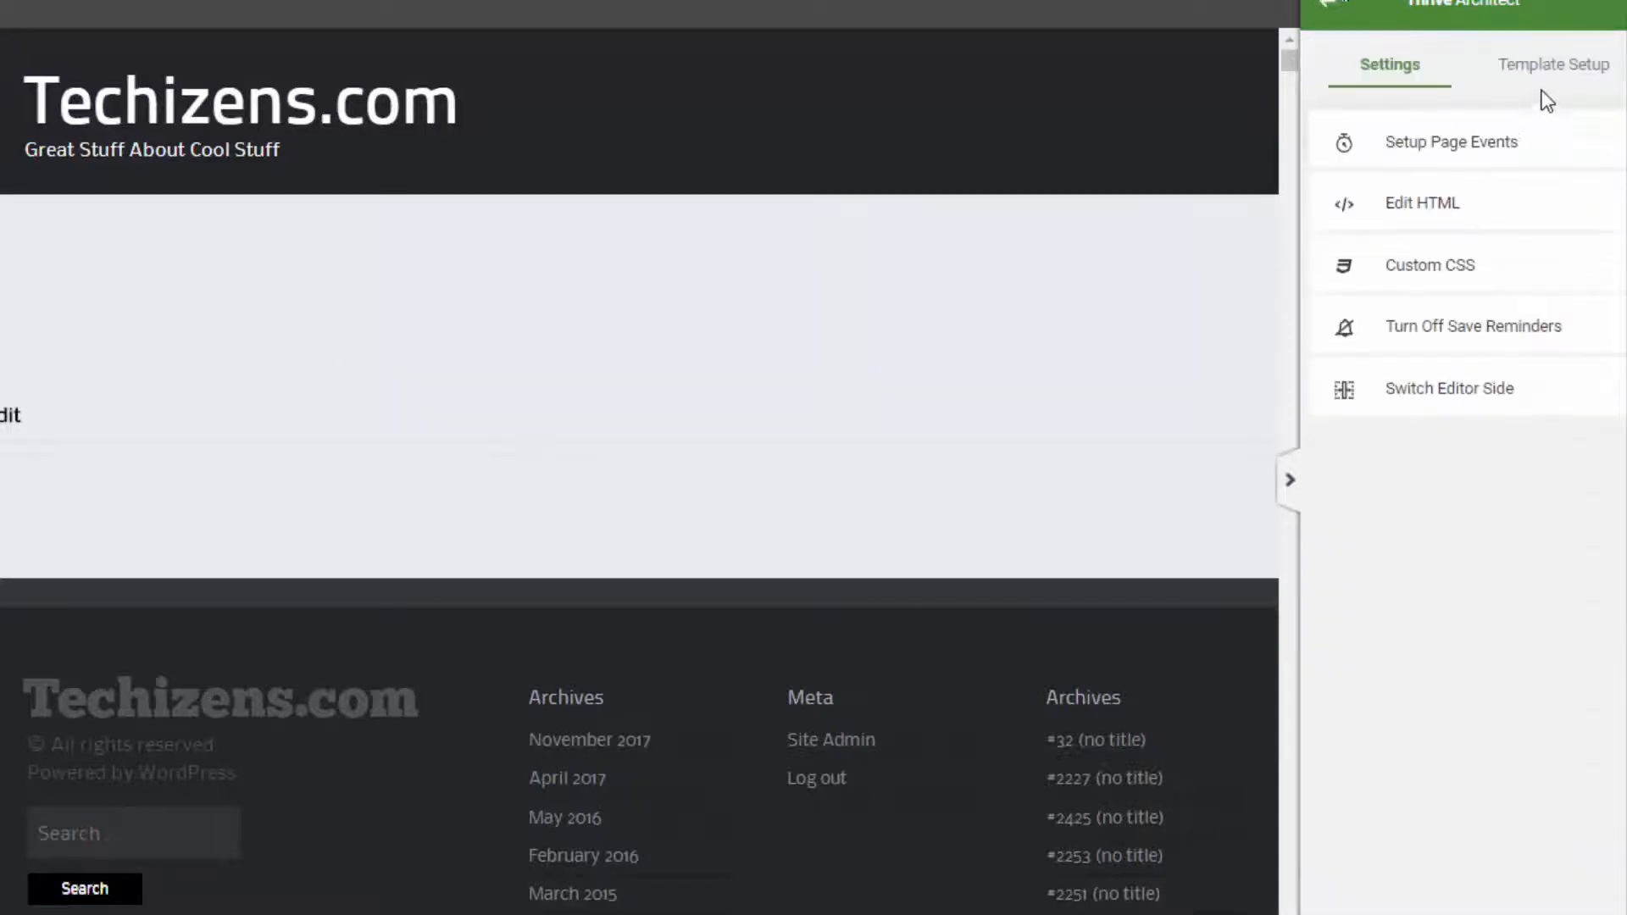
pyautogui.click(1551, 75)
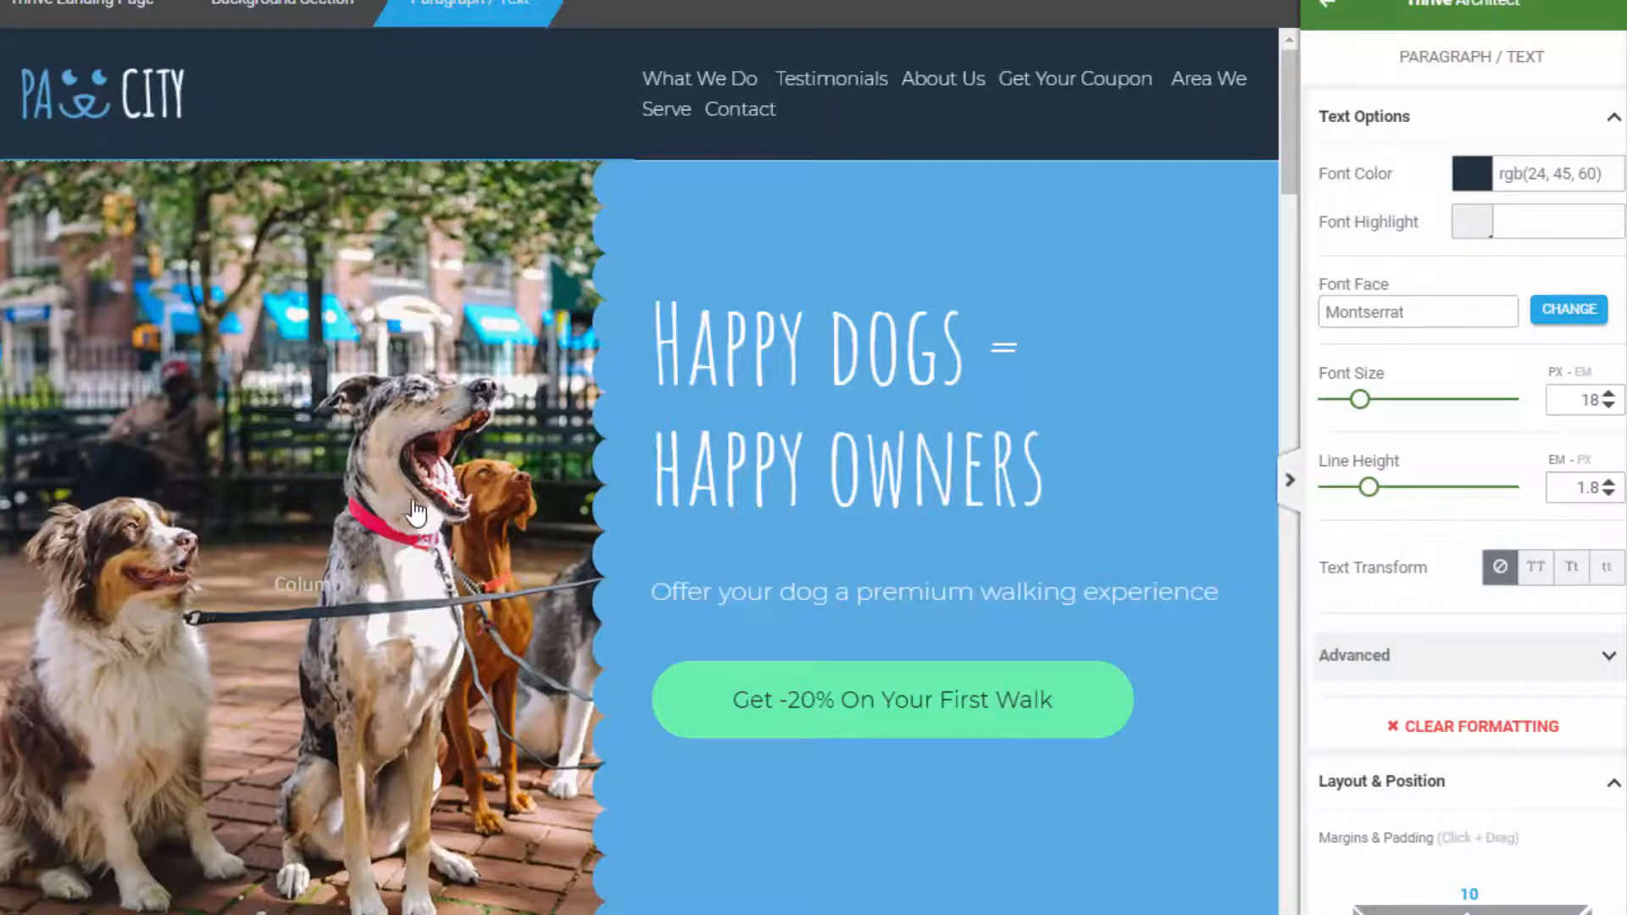
# Insert [DAP isloggedin="Y"]Only to the logged-in members[/DAP] on a new line below the What We Do paragraph
pyautogui.scroll(-1, 415, 465)
pyautogui.scroll(-8, 415, 465)
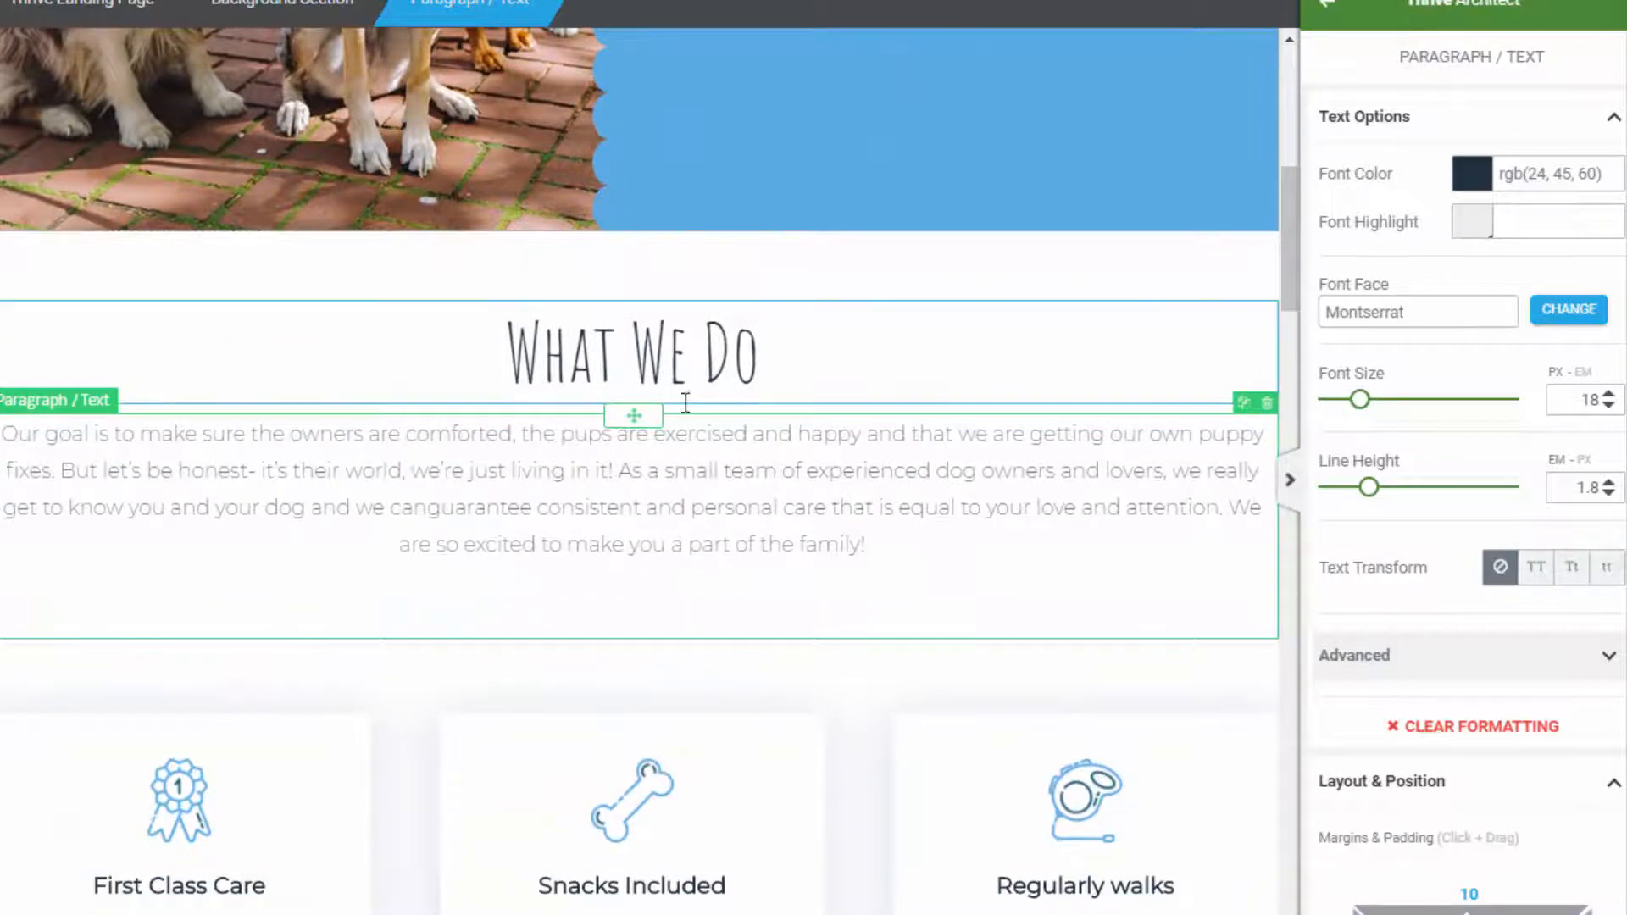
pyautogui.click(964, 546)
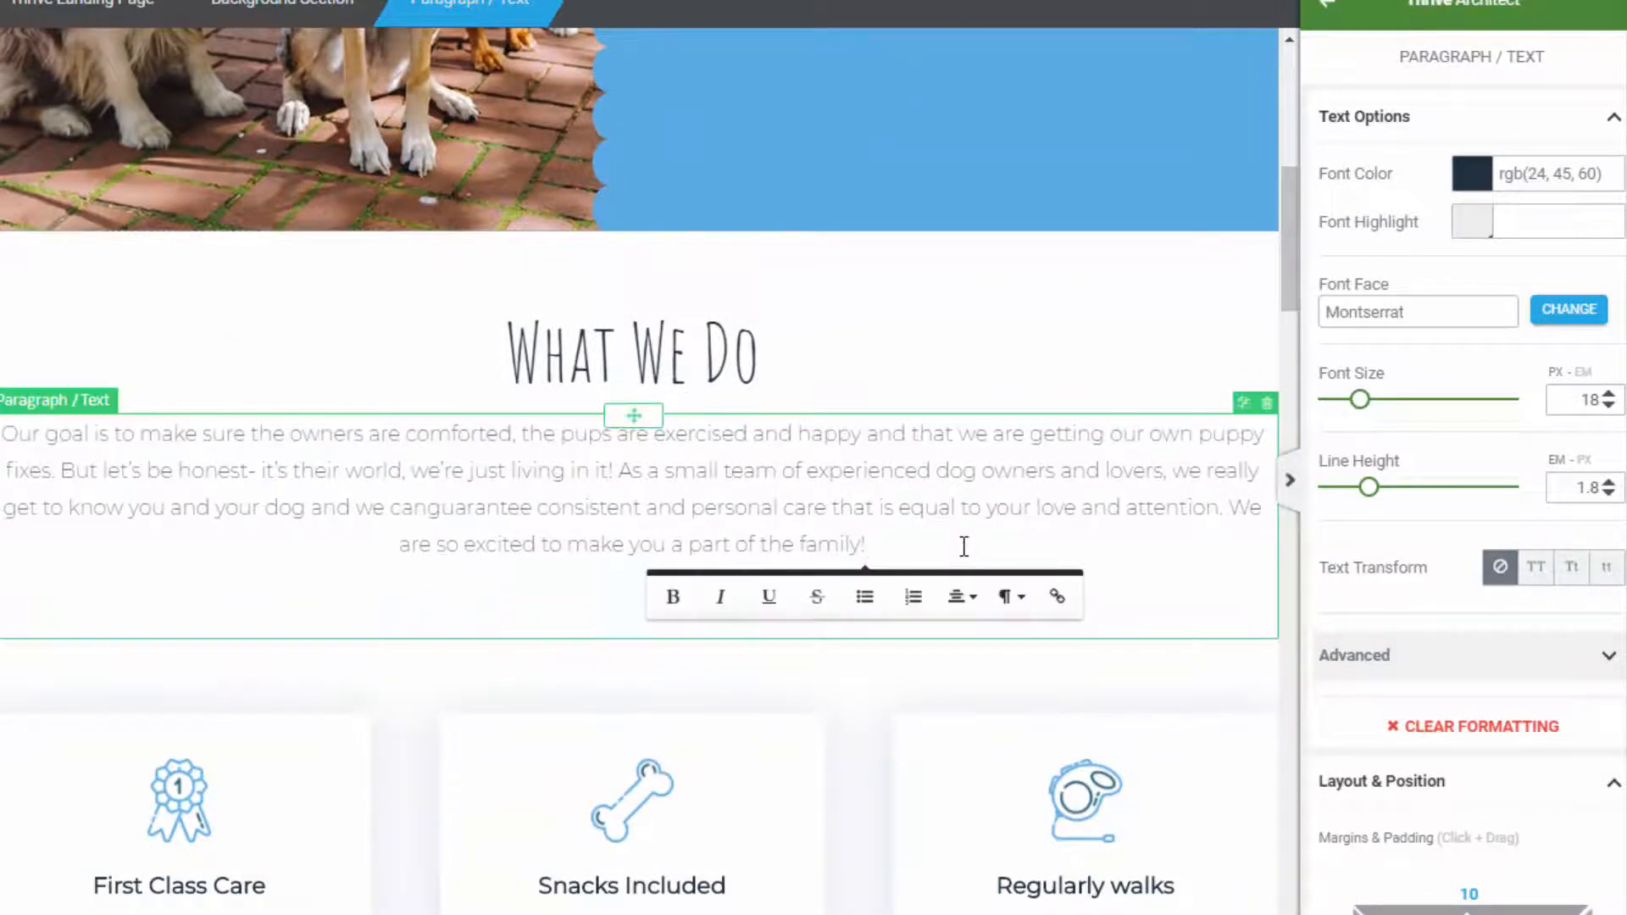
pyautogui.press('Return')
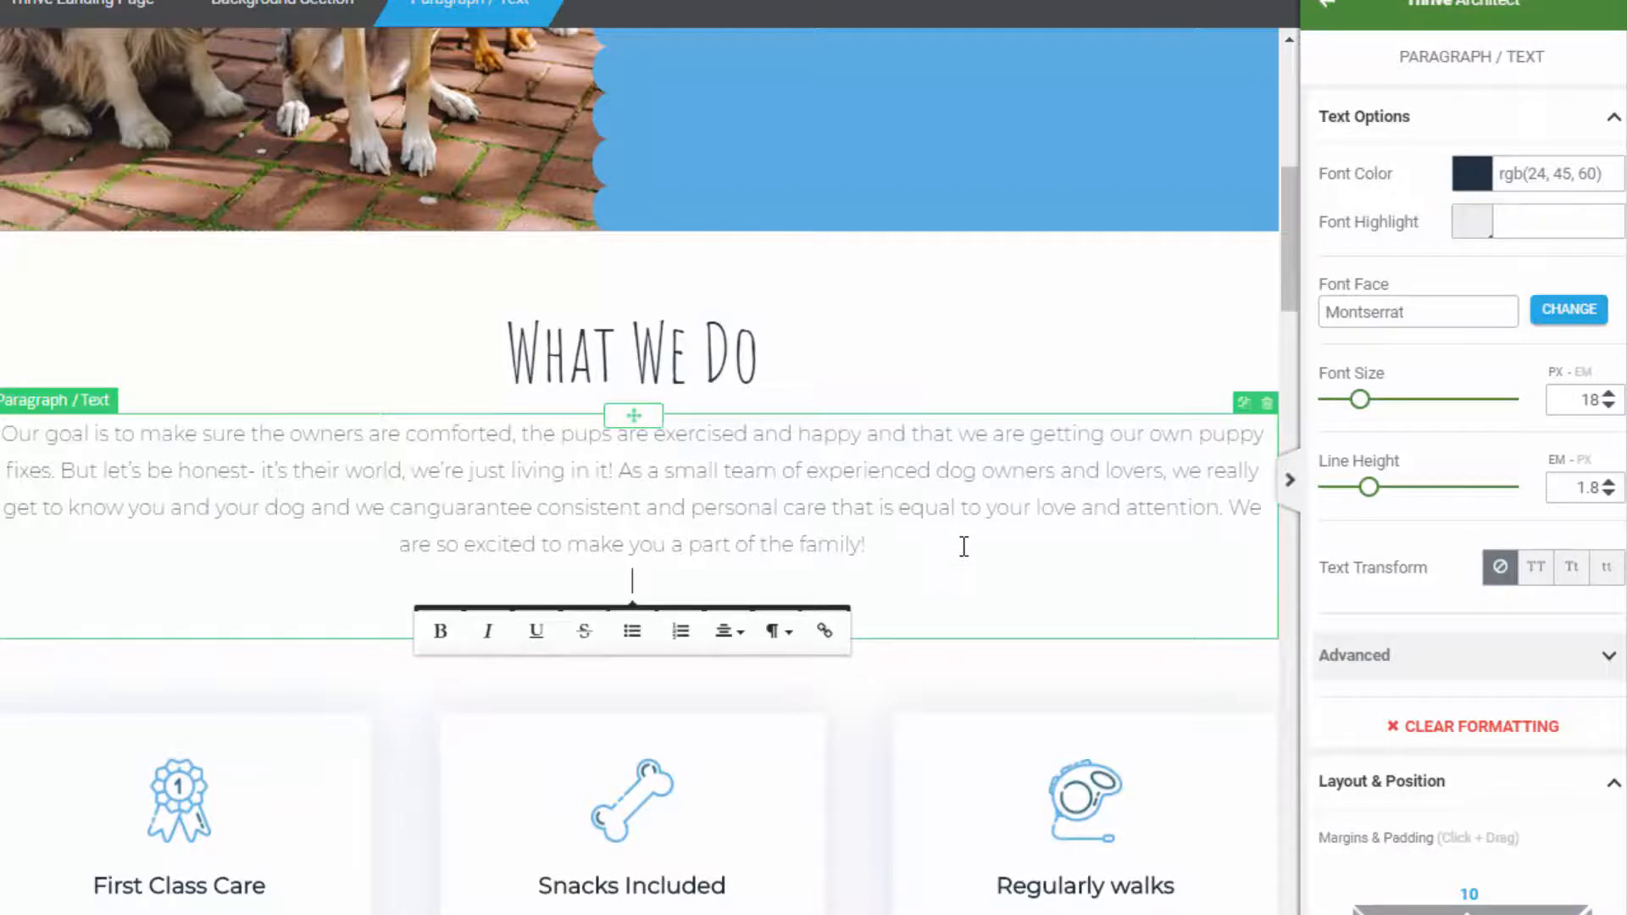
pyautogui.scroll(-3, 890, 625)
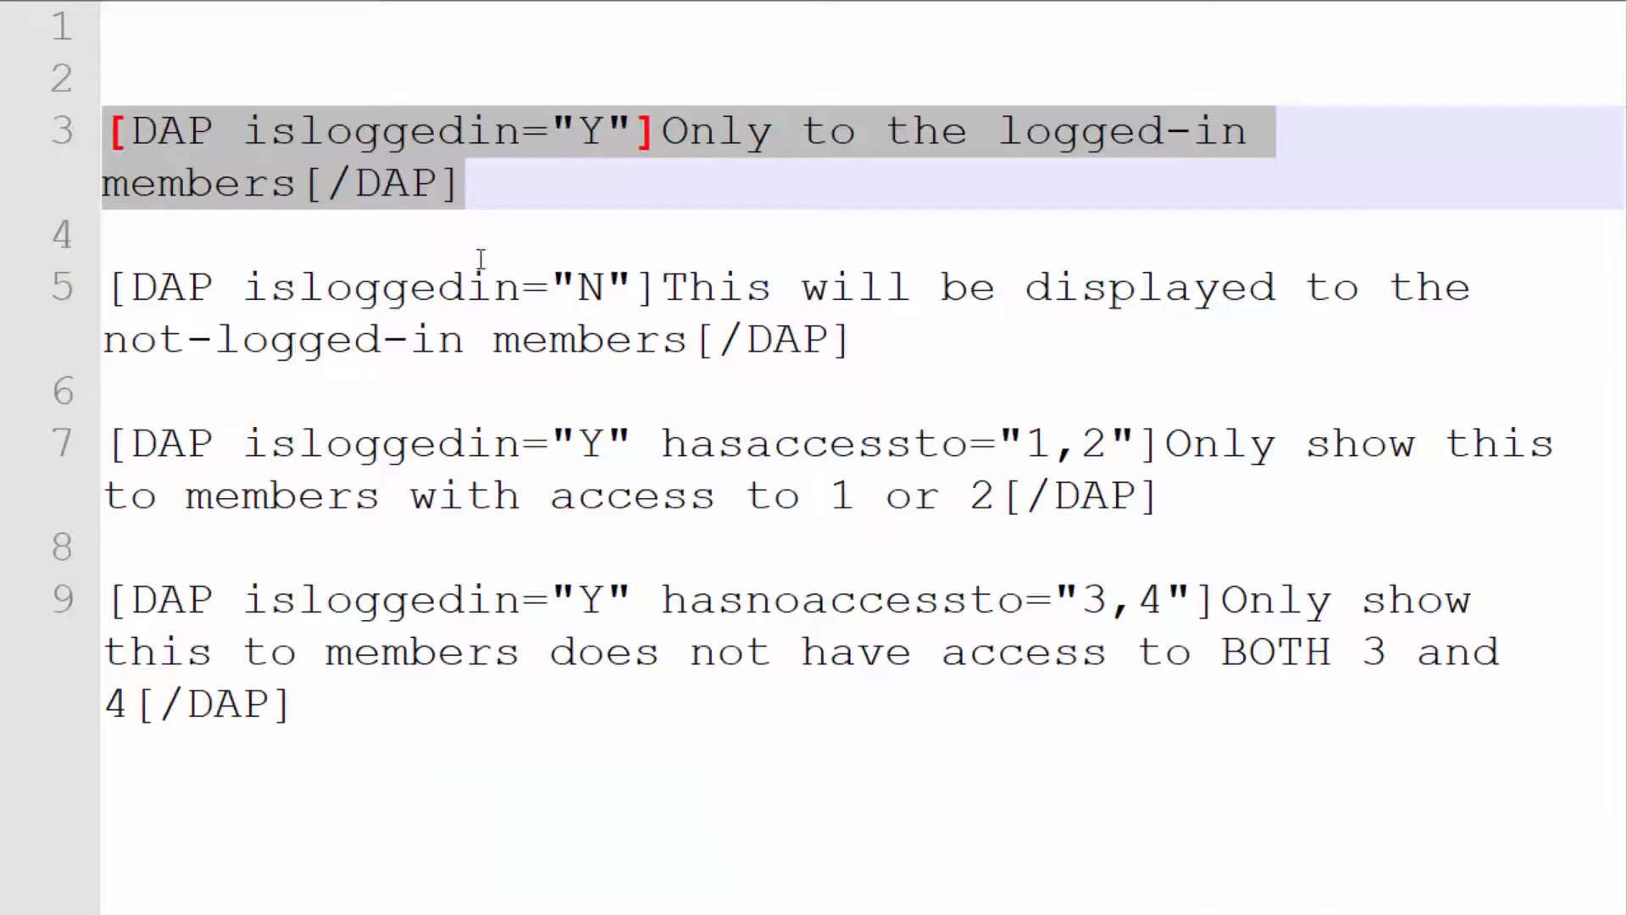
pyautogui.moveTo(465, 182); pyautogui.dragTo(128, 133)
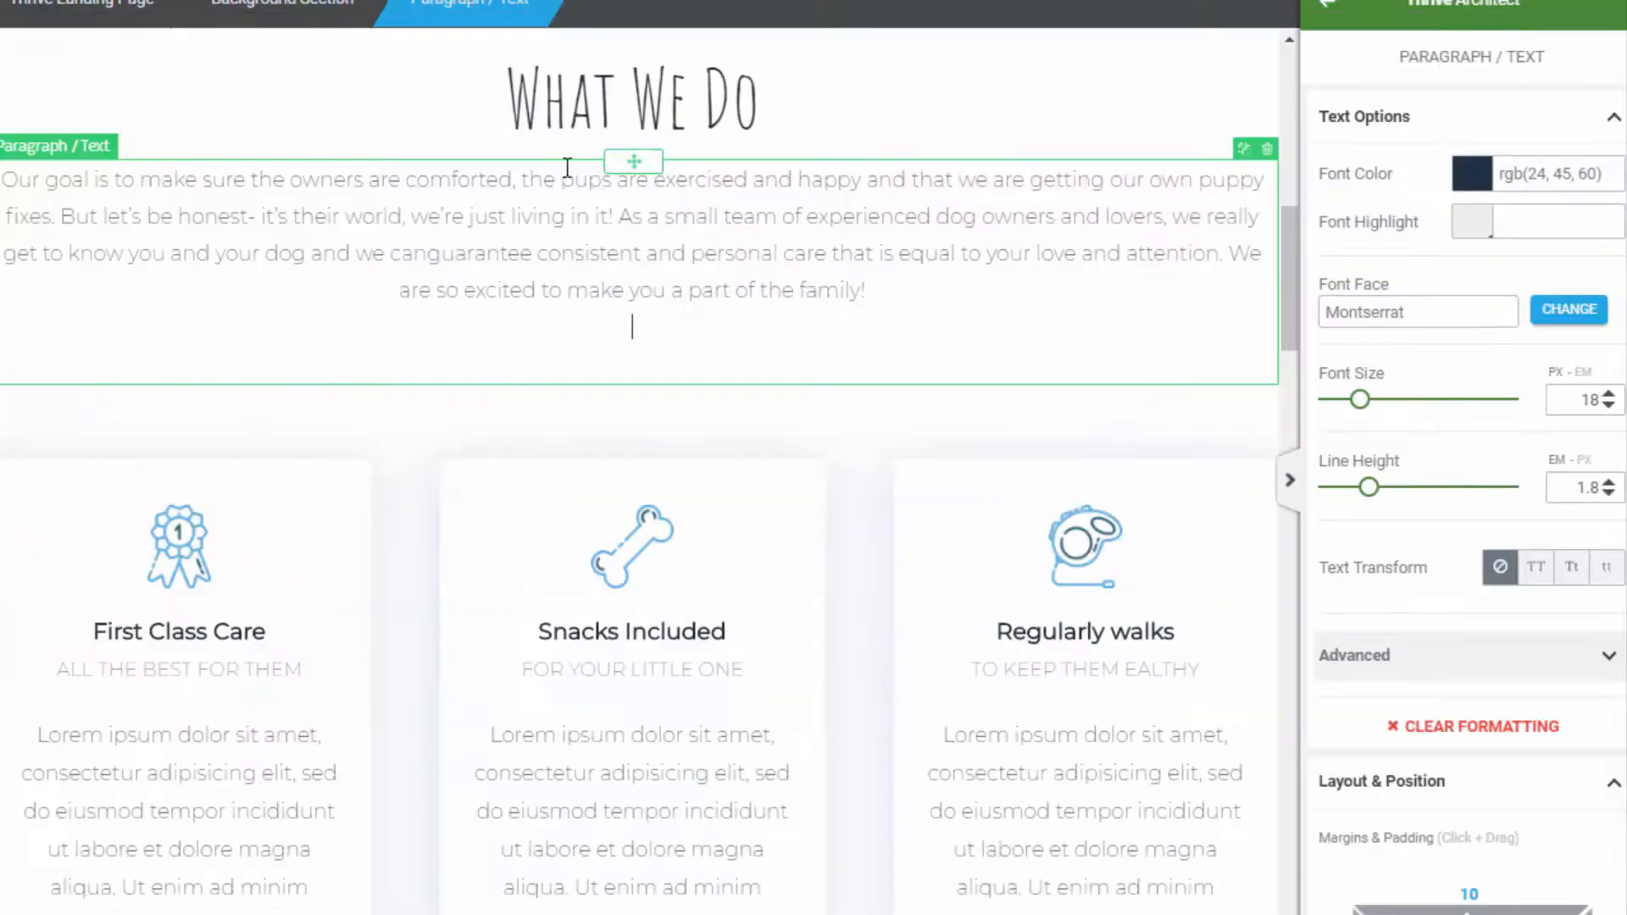
pyautogui.write('[DAP isloggedin="Y"]Only to the logged-in members[/DAP]')
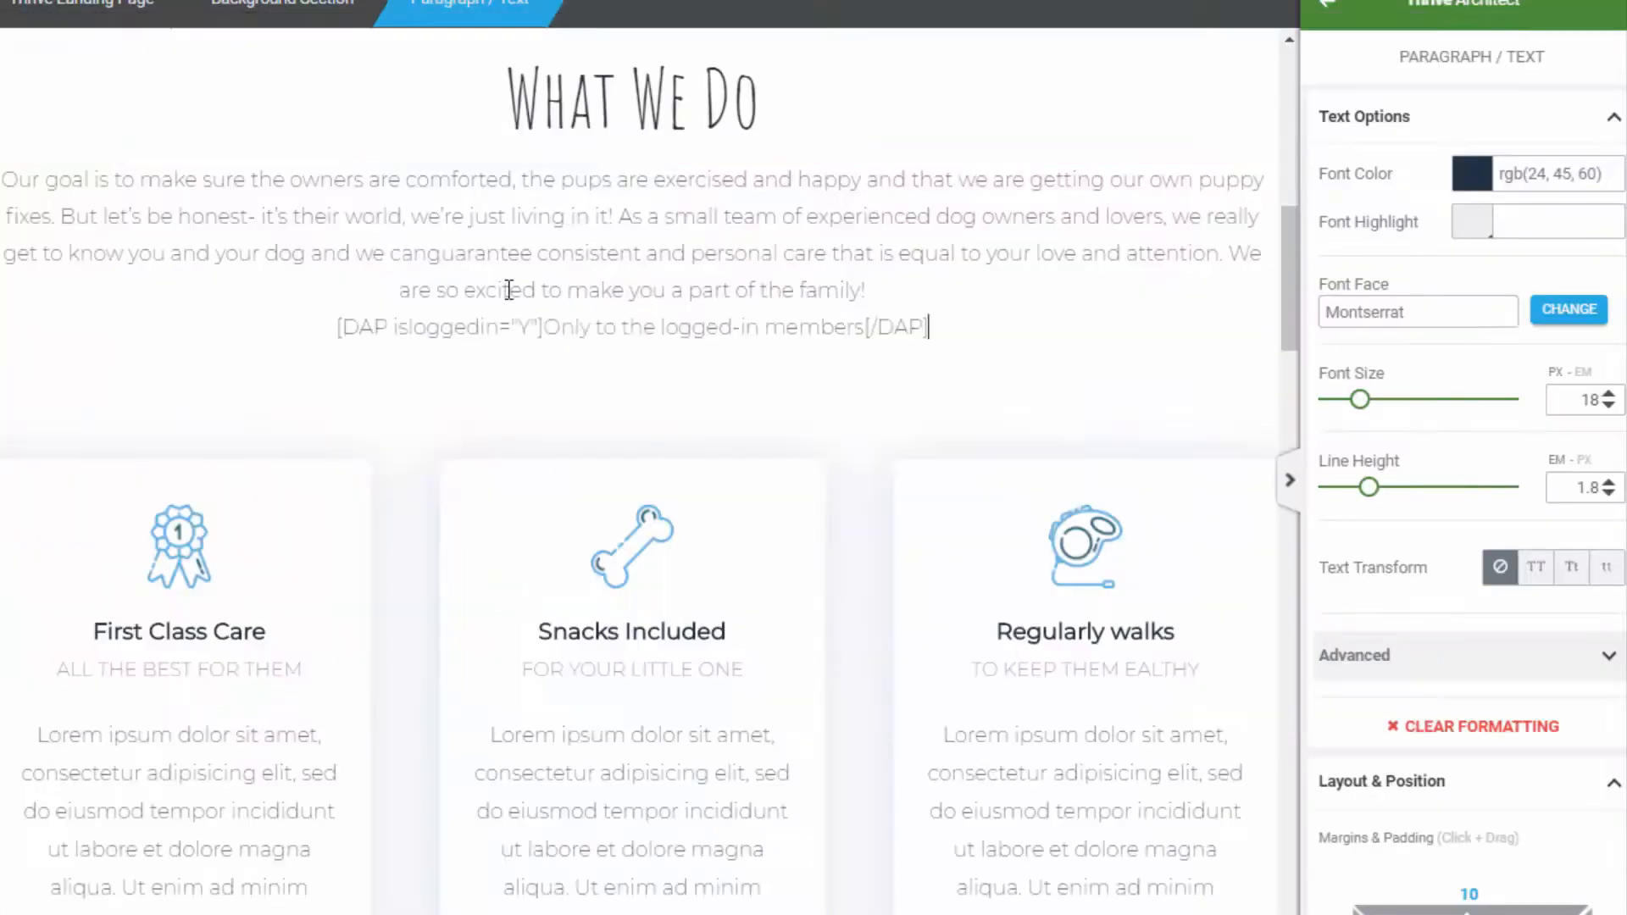
# Remove the message and the closing tag from the inserted shortcode, leaving only [DAP isloggedin="Y"]
pyautogui.click(543, 327)
pyautogui.moveTo(543, 327); pyautogui.dragTo(864, 328)
pyautogui.press('BackSpace')
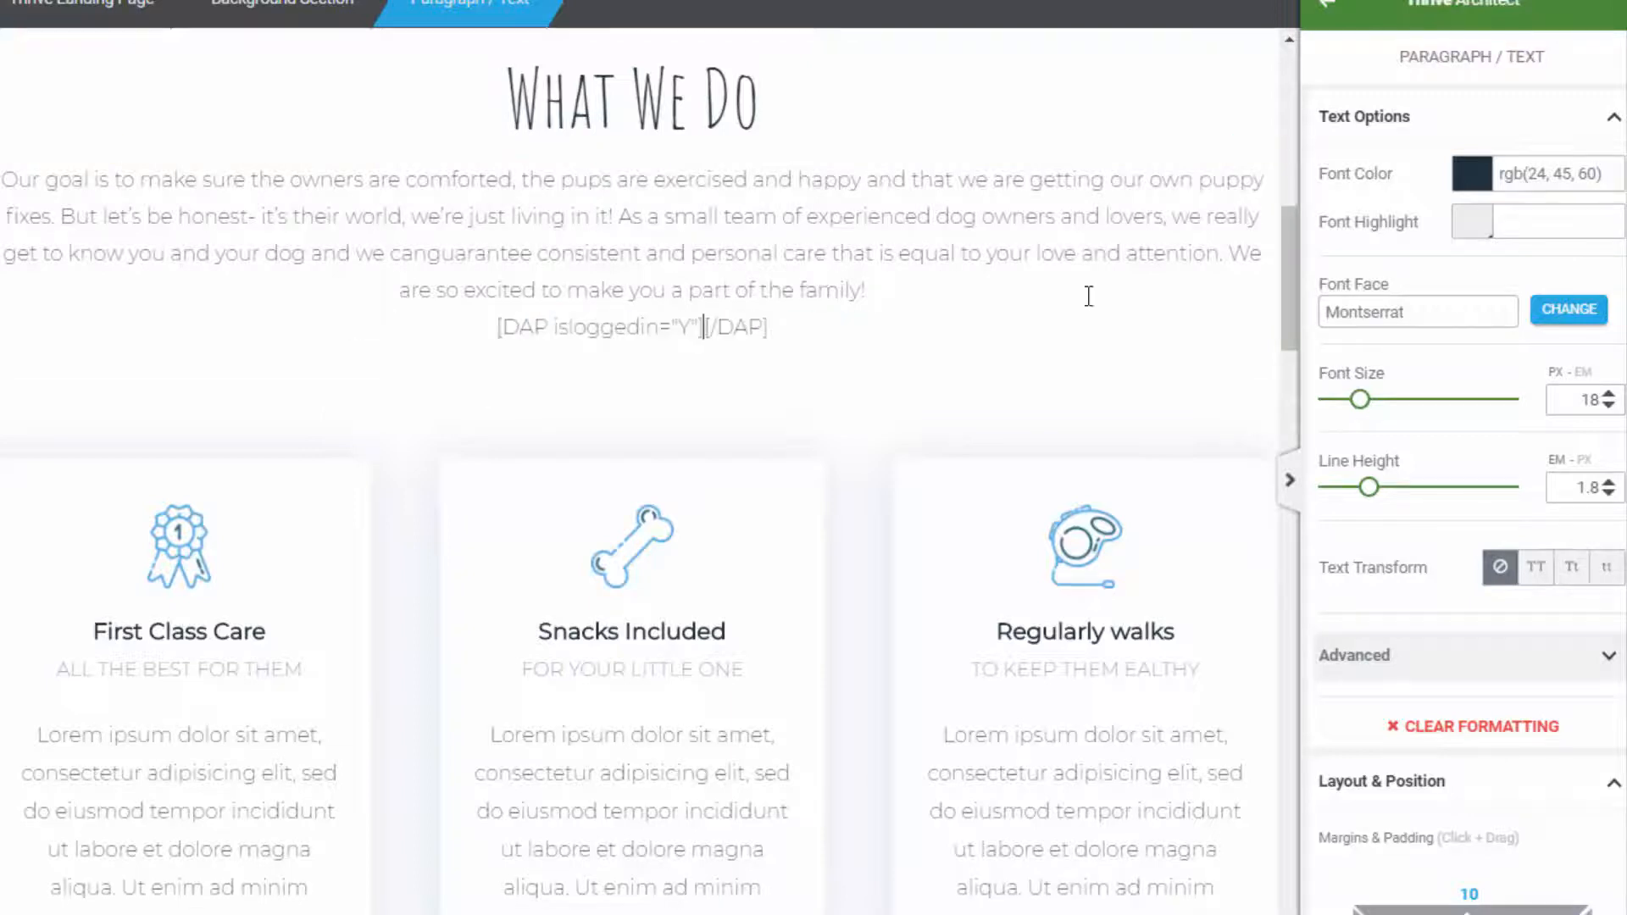
pyautogui.moveTo(817, 338); pyautogui.dragTo(711, 341)
pyautogui.press('BackSpace')
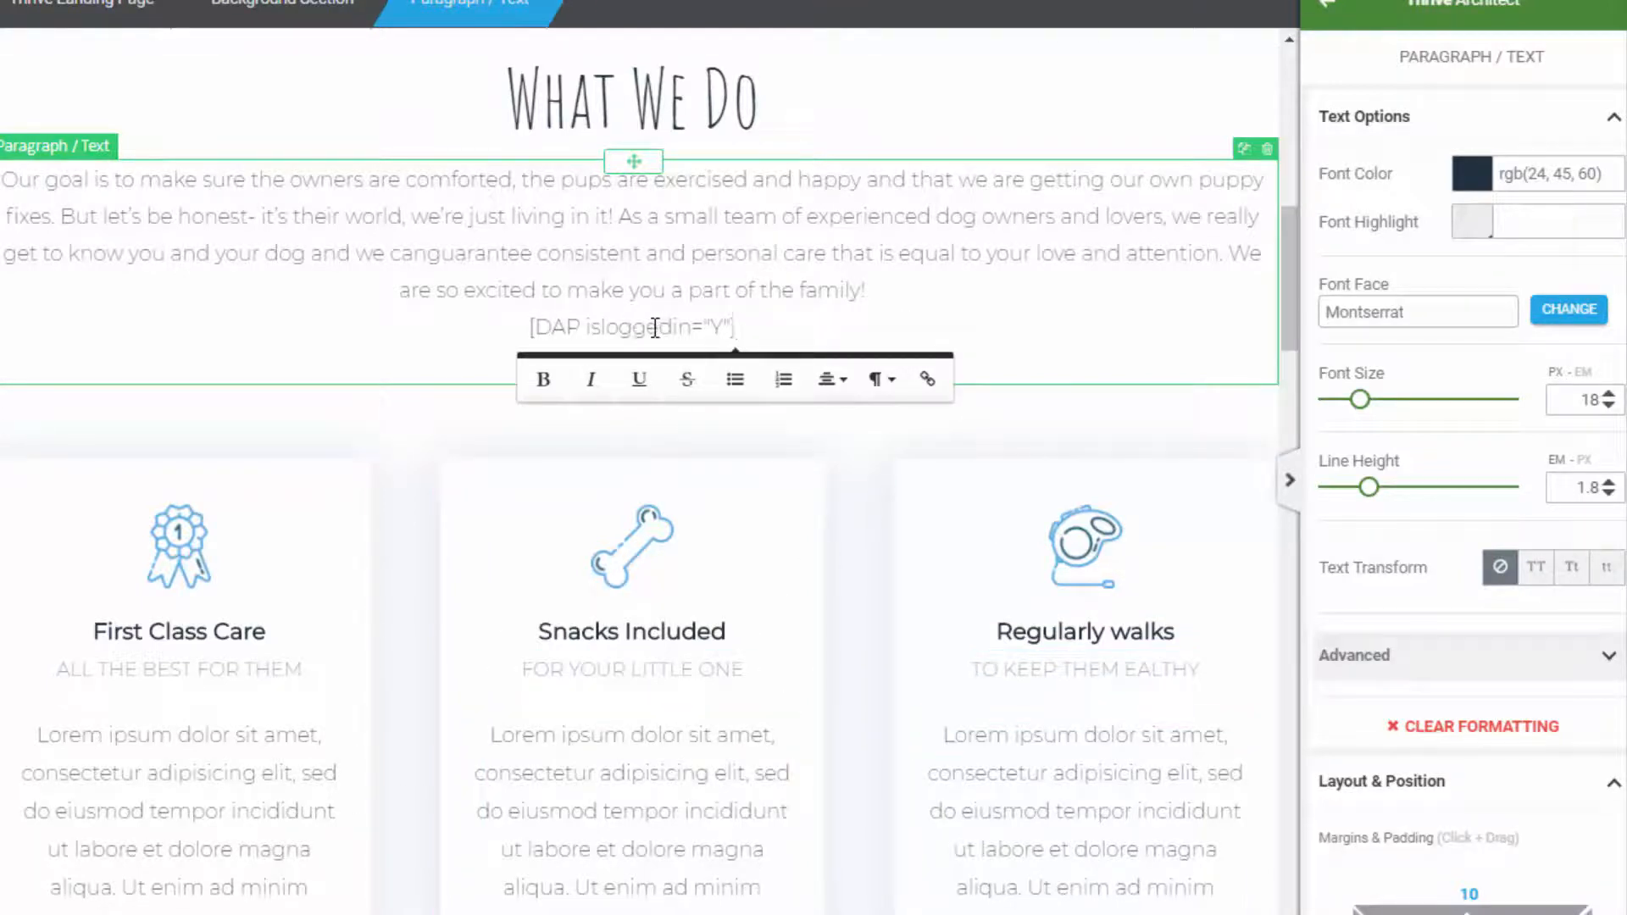
# Place the closing [/DAP] tag in a text element below the Area We Serve text and save the landing page
pyautogui.scroll(-8, 1153, 470)
pyautogui.scroll(-10, 1136, 505)
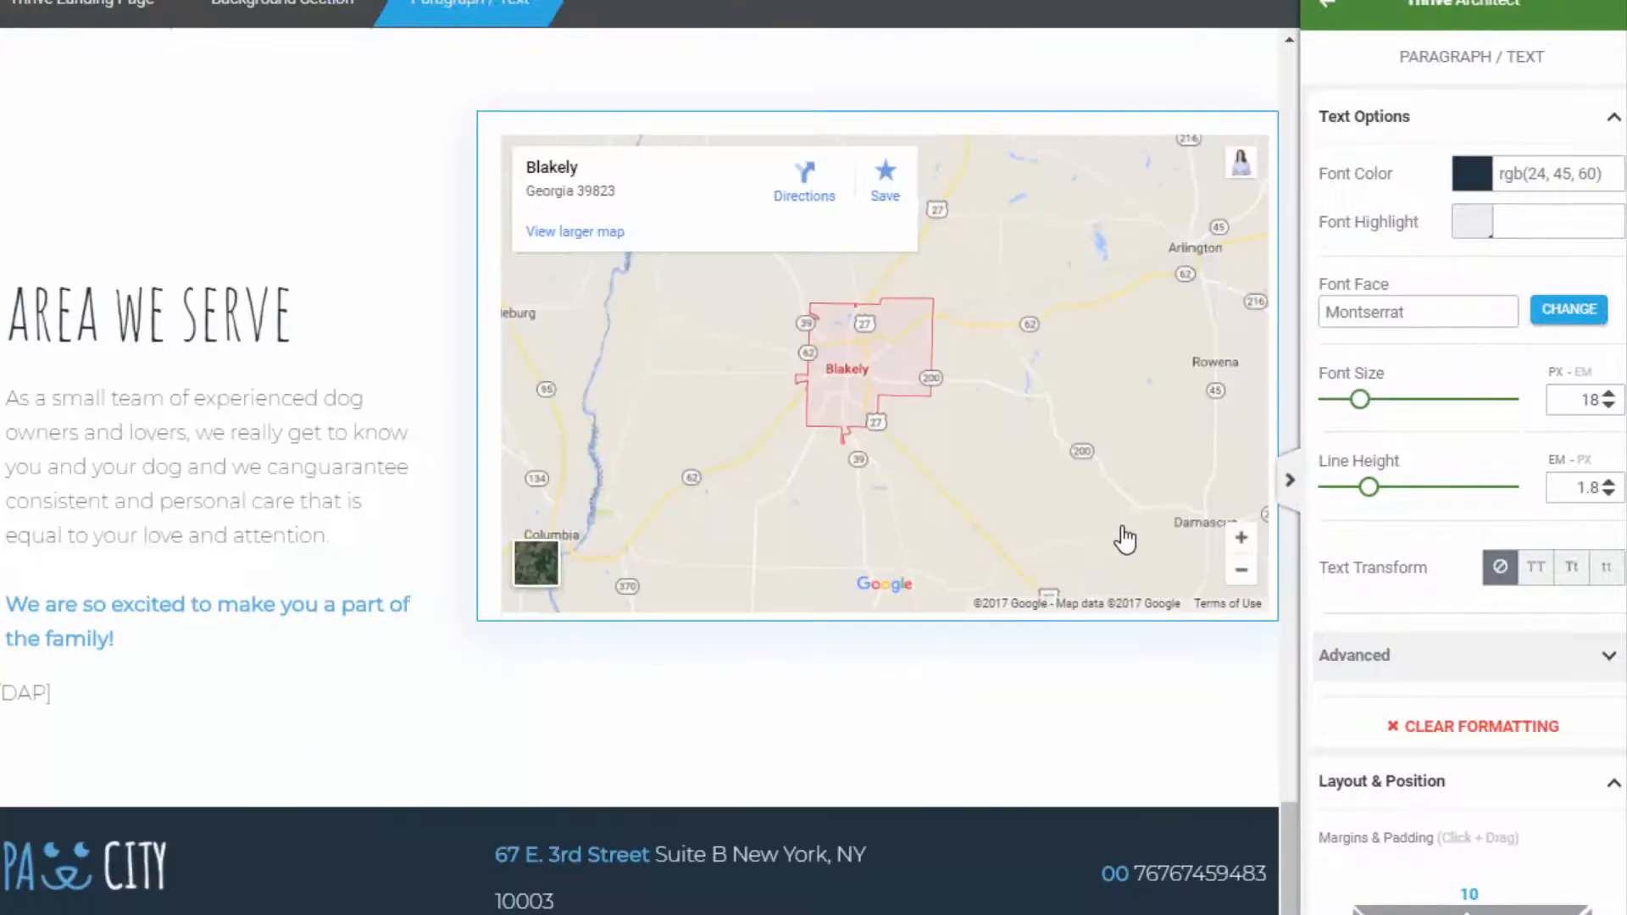
pyautogui.click(1320, 12)
pyautogui.moveTo(1336, 172); pyautogui.dragTo(1365, 314)
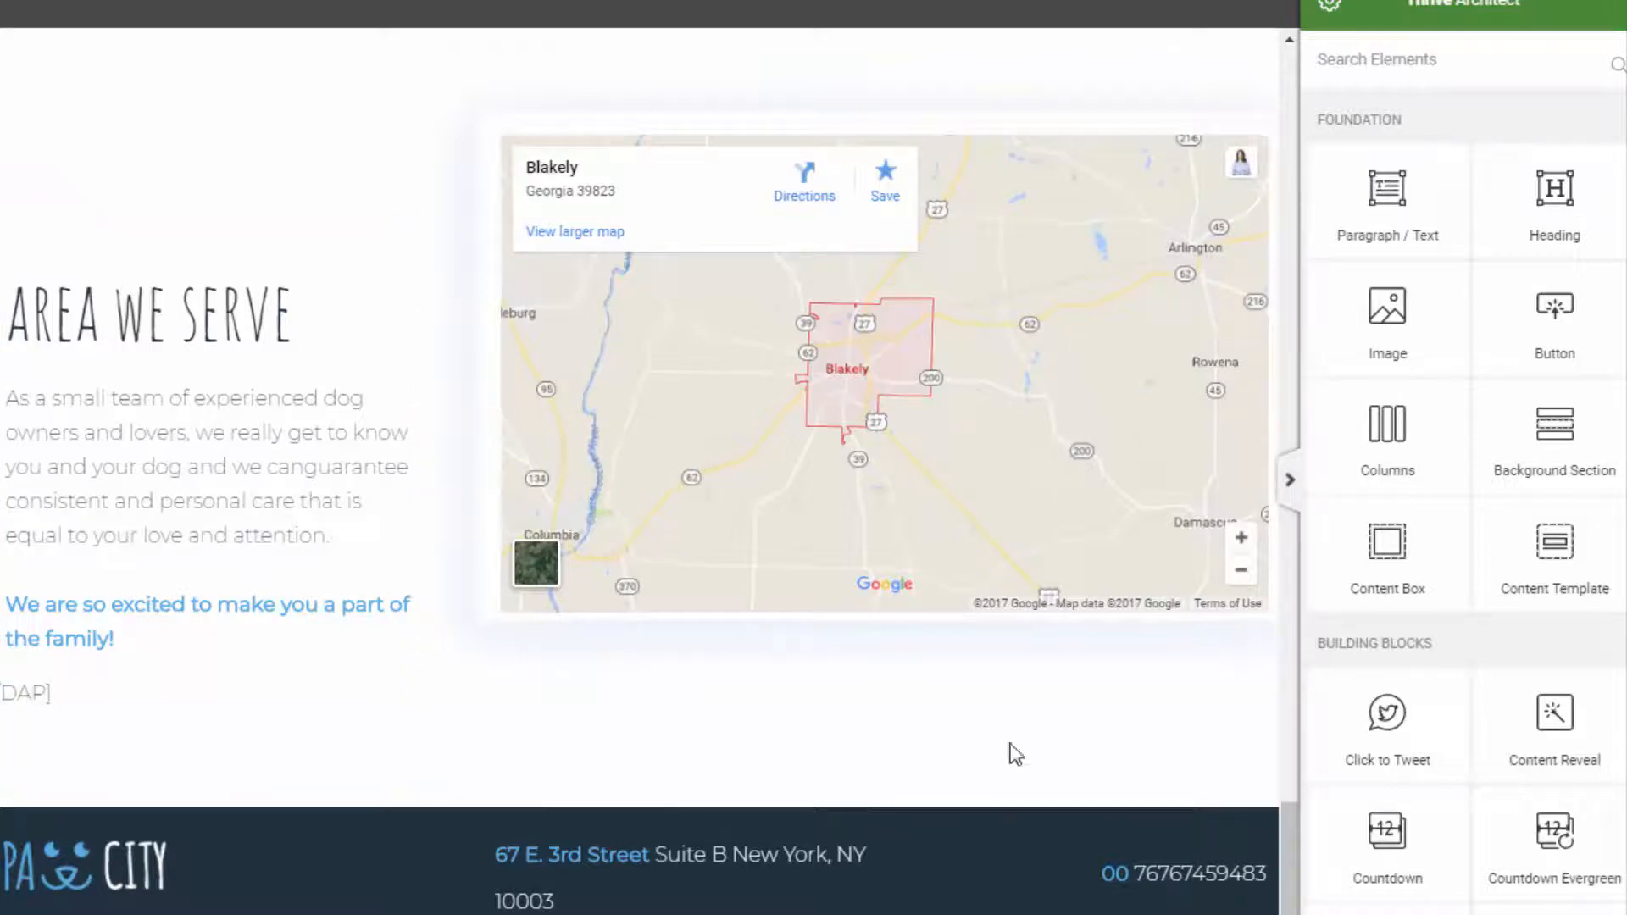
pyautogui.hotkey('ctrl', 's')
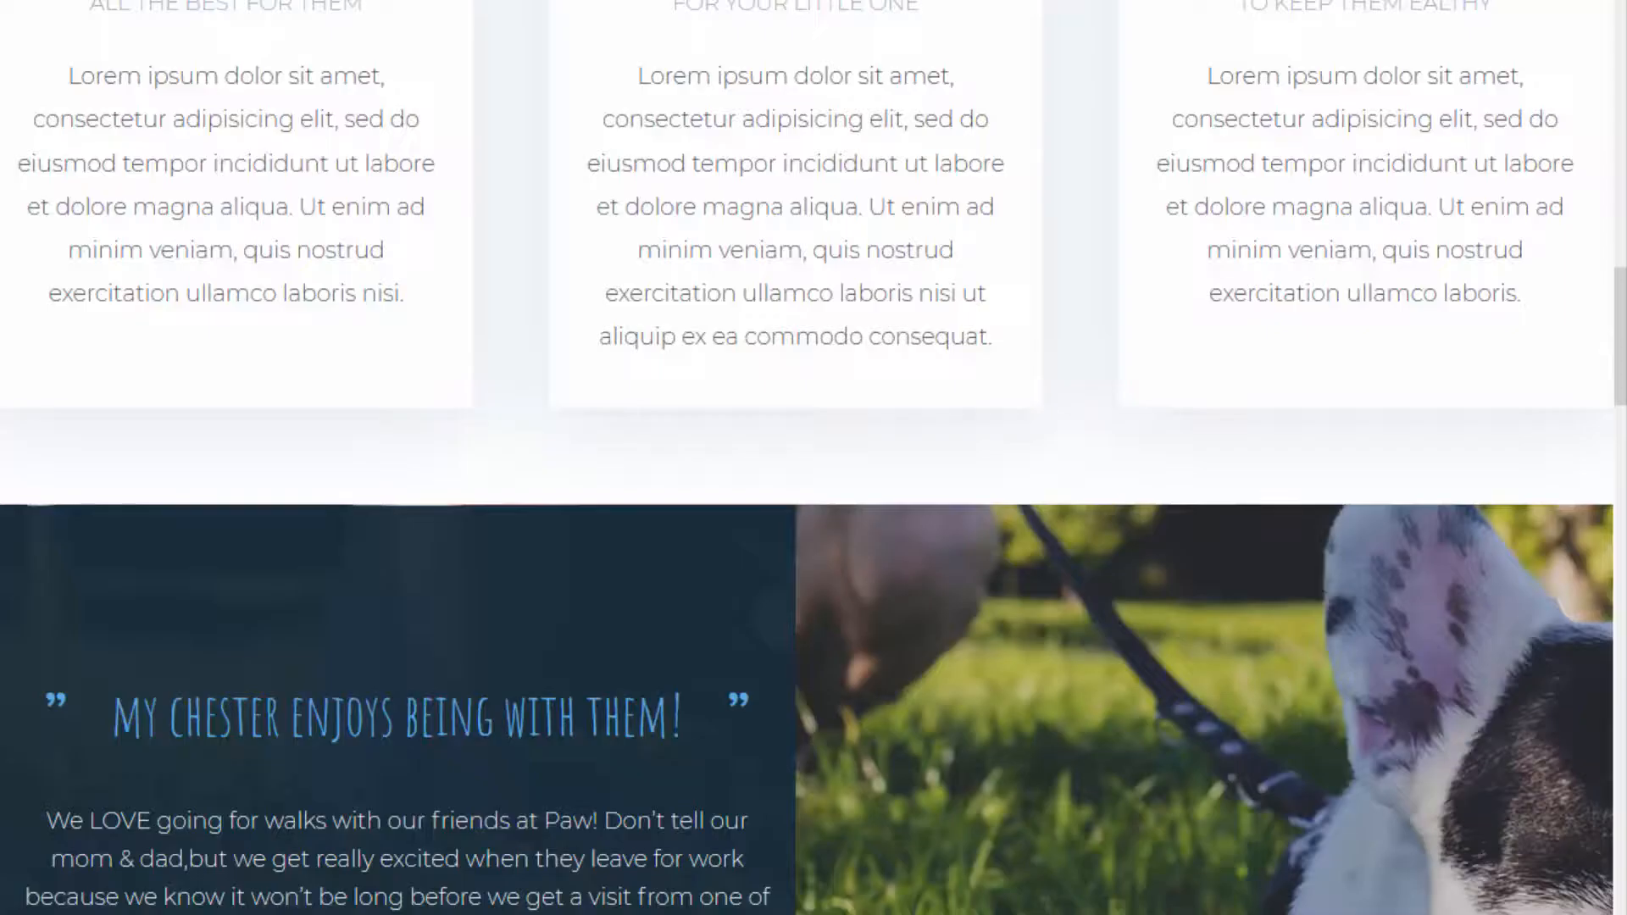
# Examine the live landing page from the header through the What We Do section and the content below it
pyautogui.scroll(20, 466, 210)
pyautogui.scroll(-19, 369, 188)
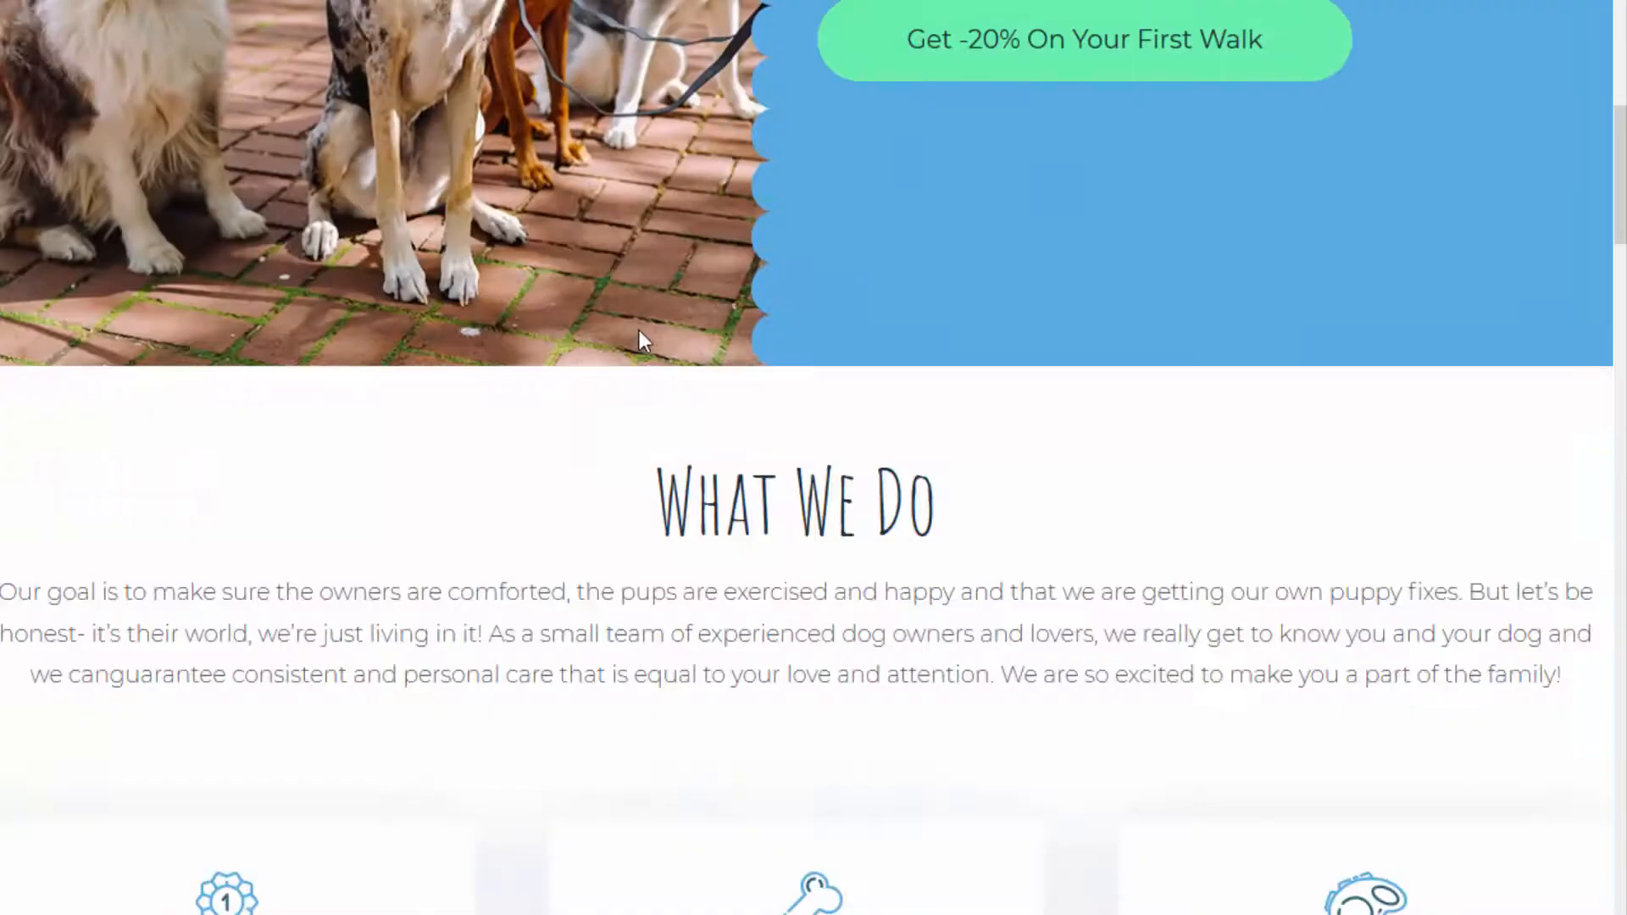
pyautogui.scroll(-2, 643, 374)
pyautogui.scroll(20, 670, 339)
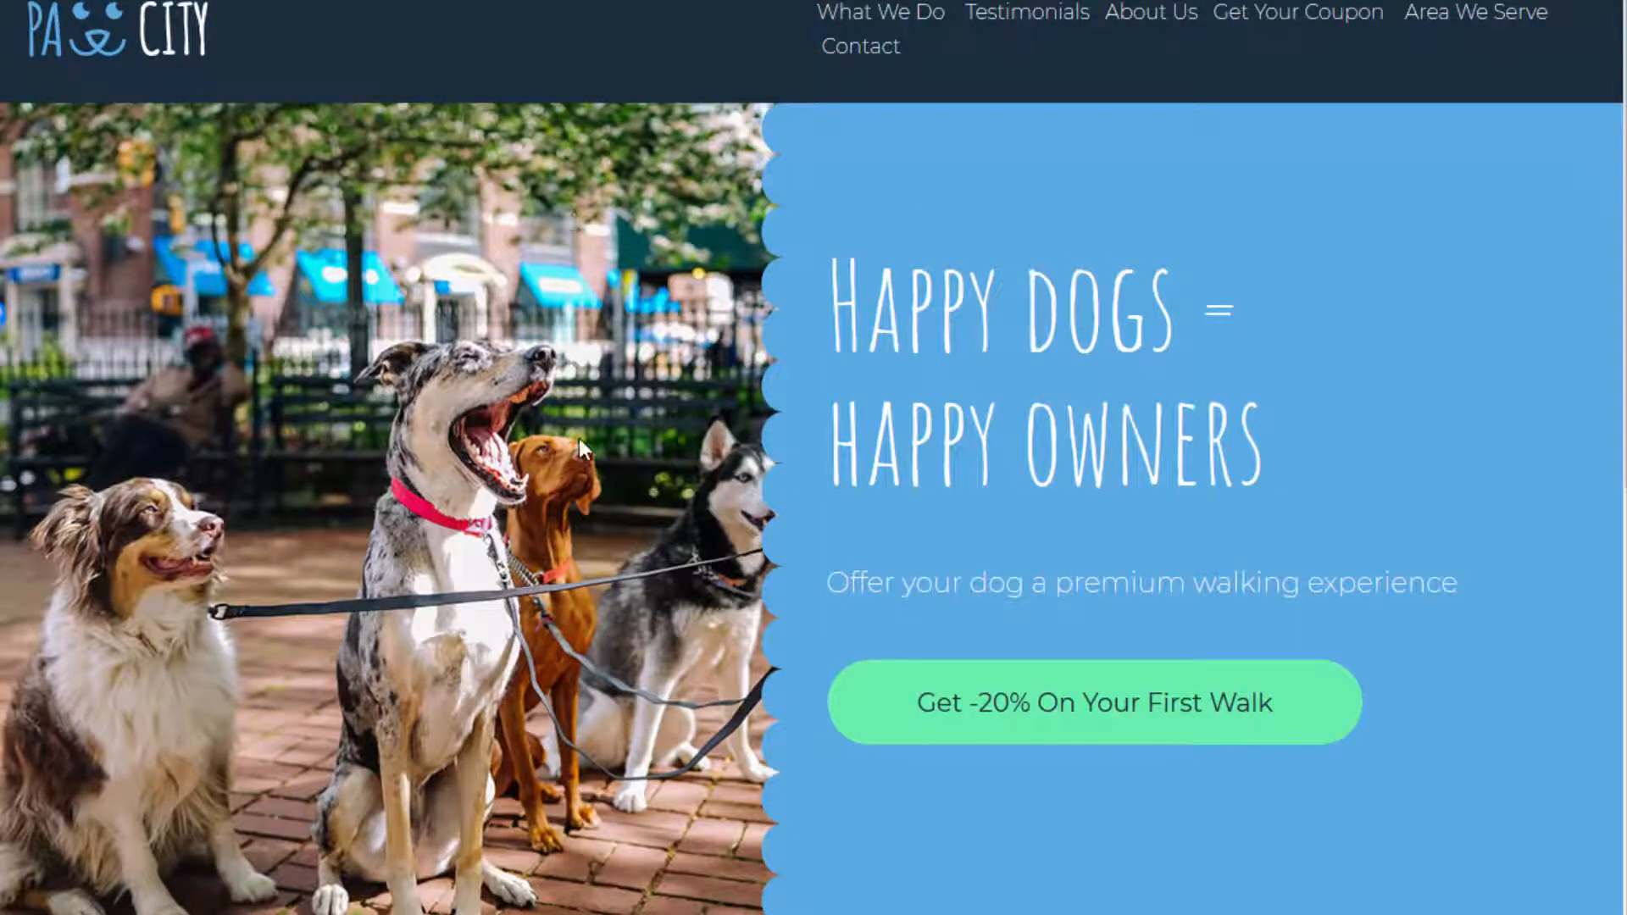
pyautogui.scroll(-9, 471, 349)
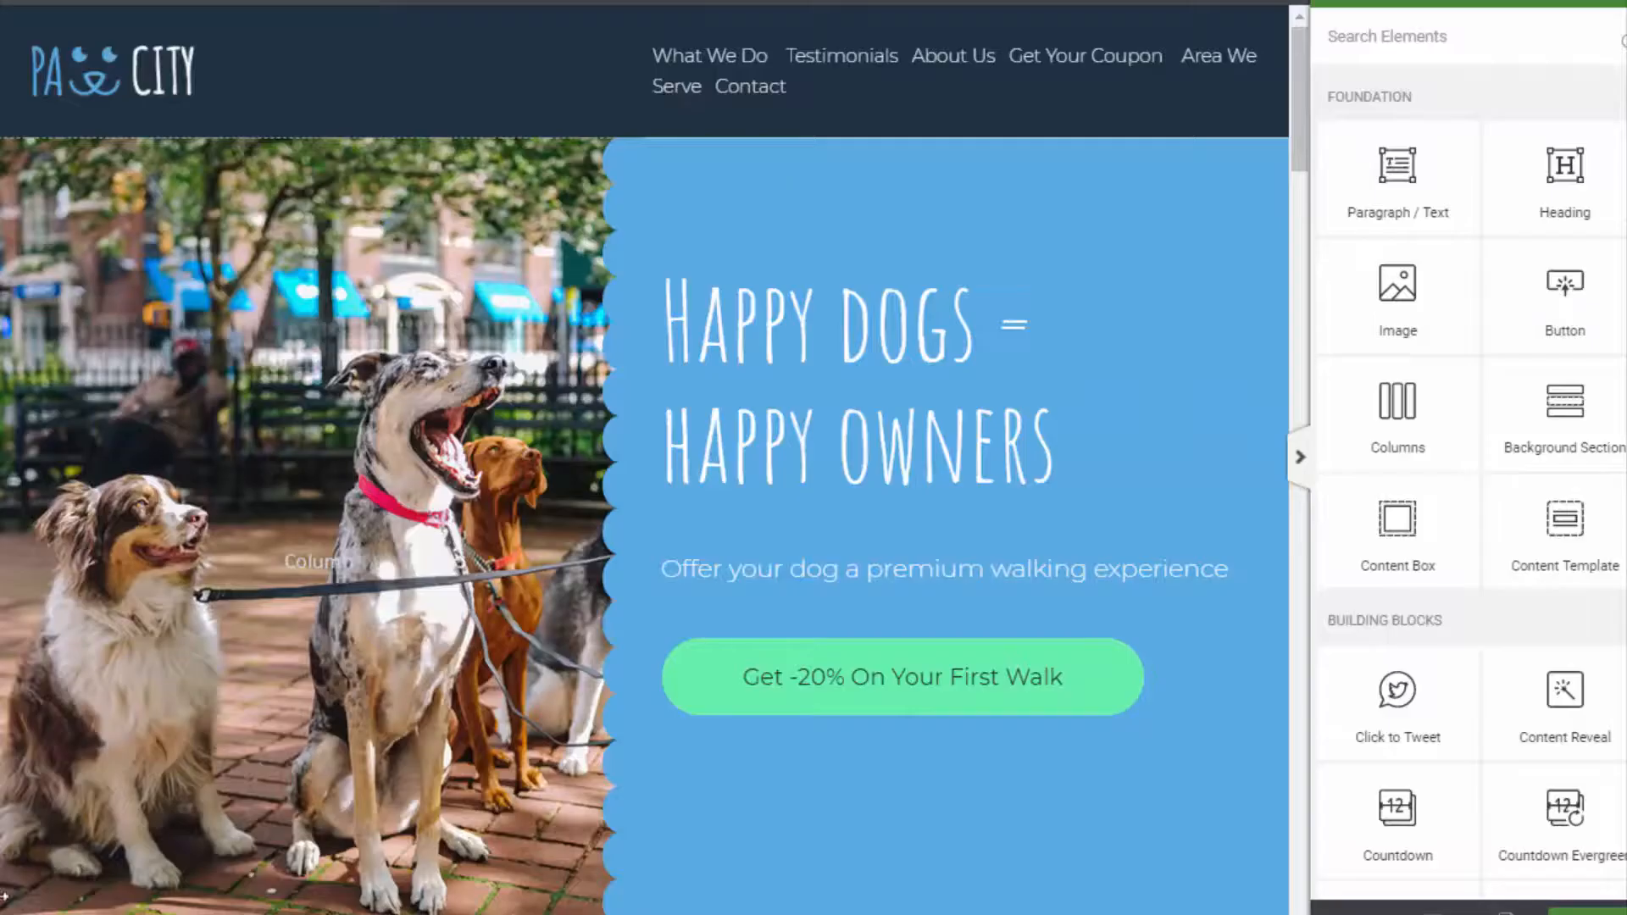
# Review in Thrive Architect where the opening DAP shortcode sits below What We Do and which sections follow it
pyautogui.scroll(-3, 308, 472)
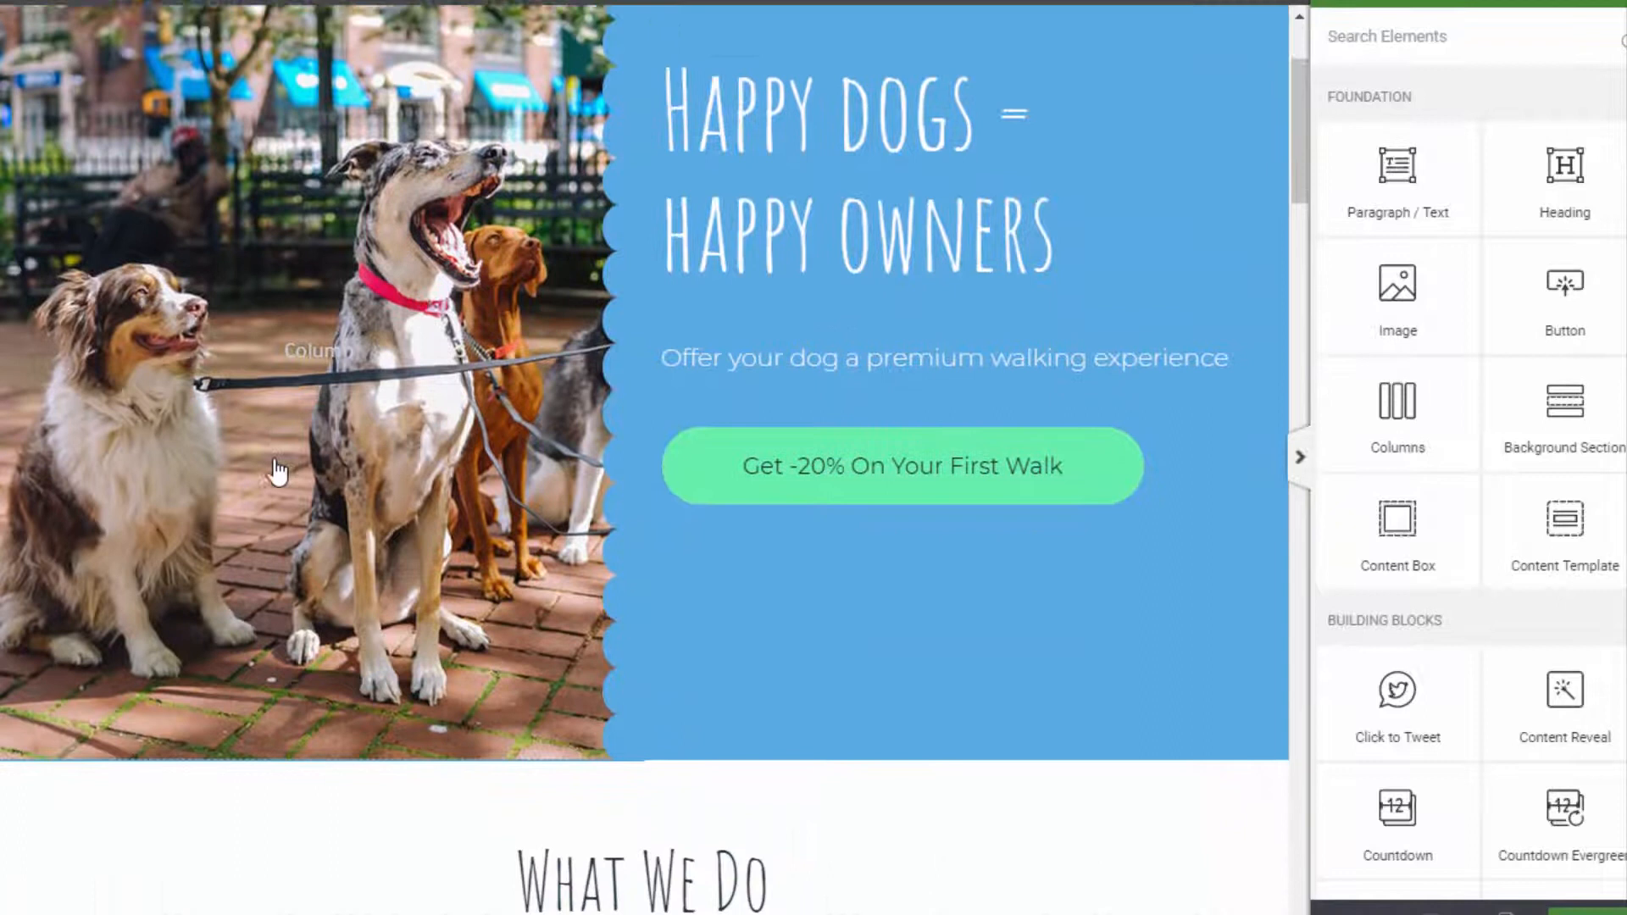
pyautogui.scroll(-3, 422, 581)
pyautogui.scroll(-3, 454, 552)
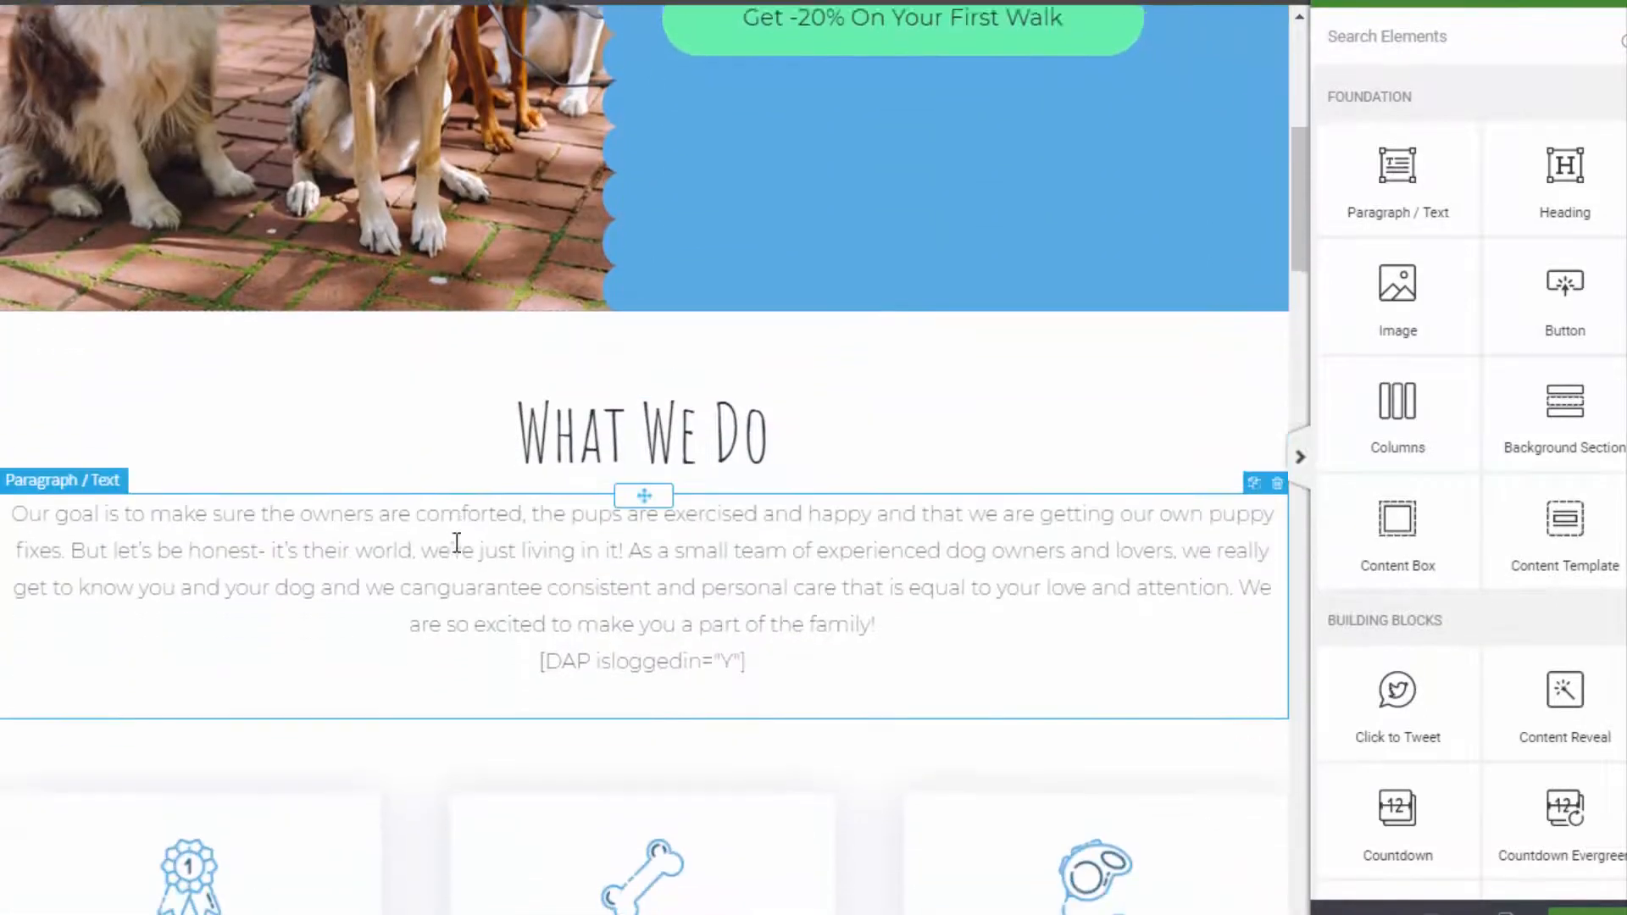
pyautogui.scroll(-2, 547, 498)
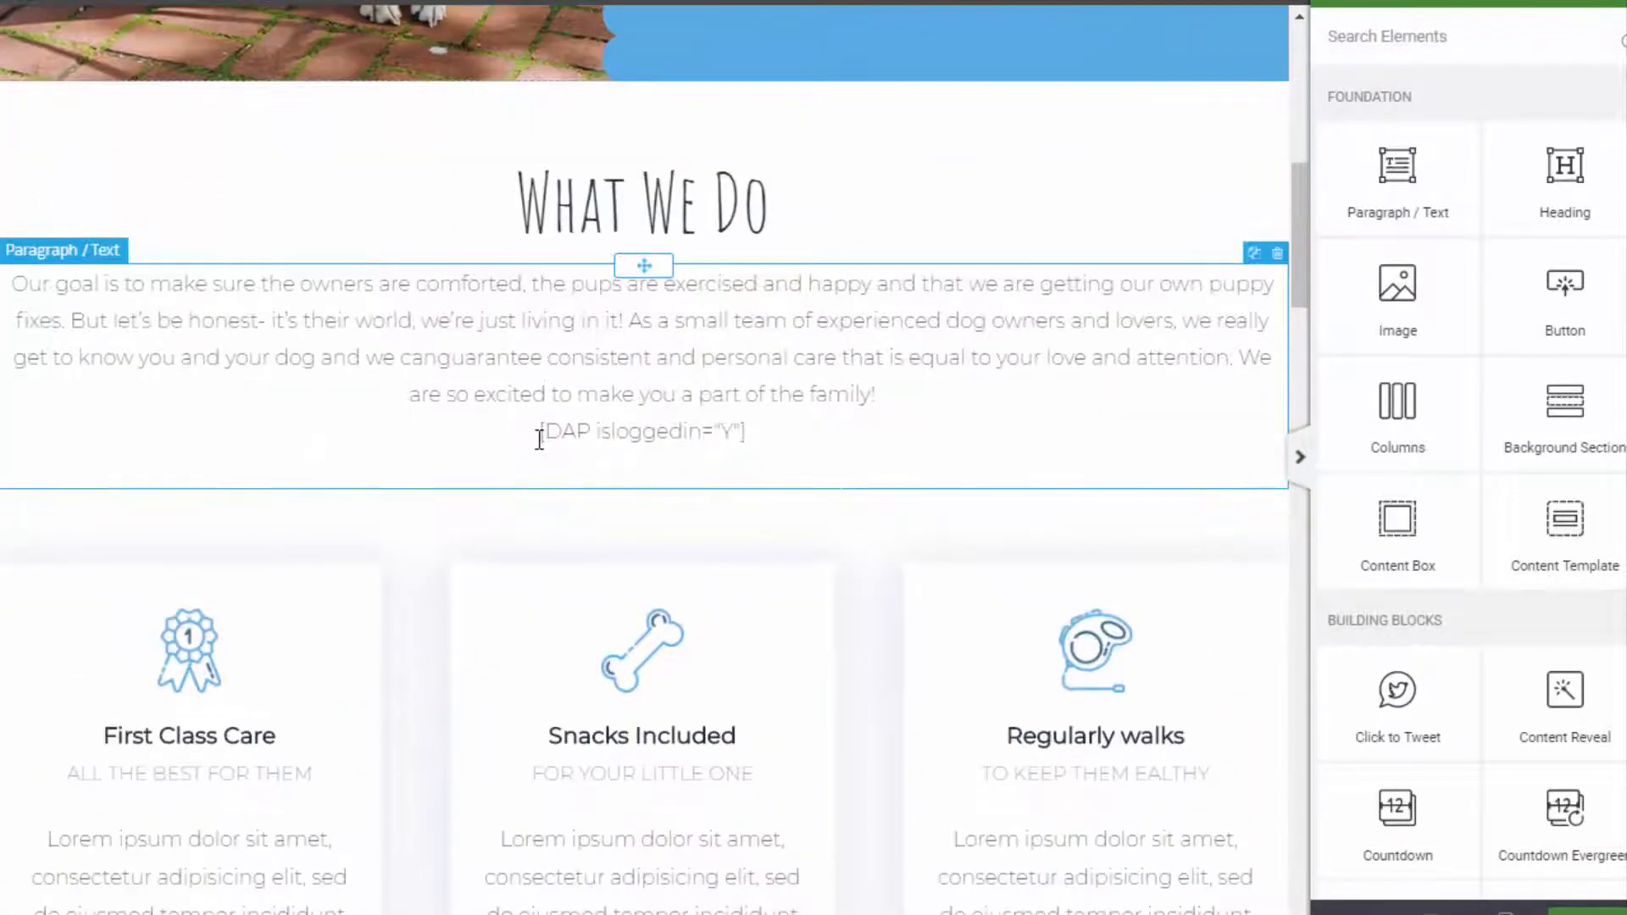
pyautogui.tripleClick(644, 430)
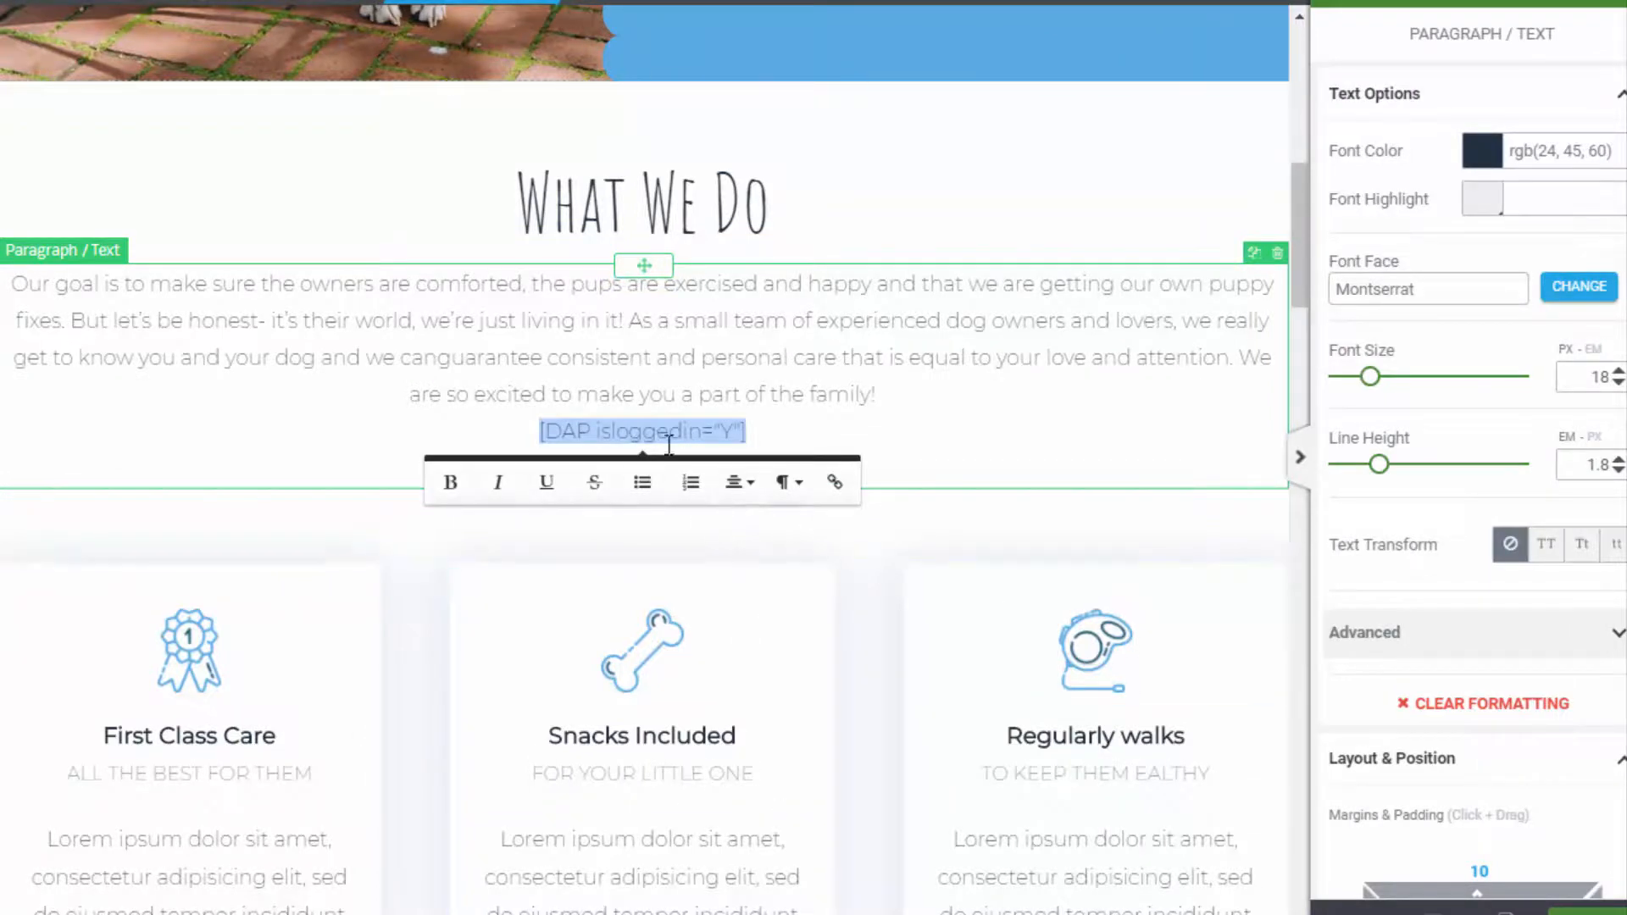
pyautogui.scroll(-15, 744, 624)
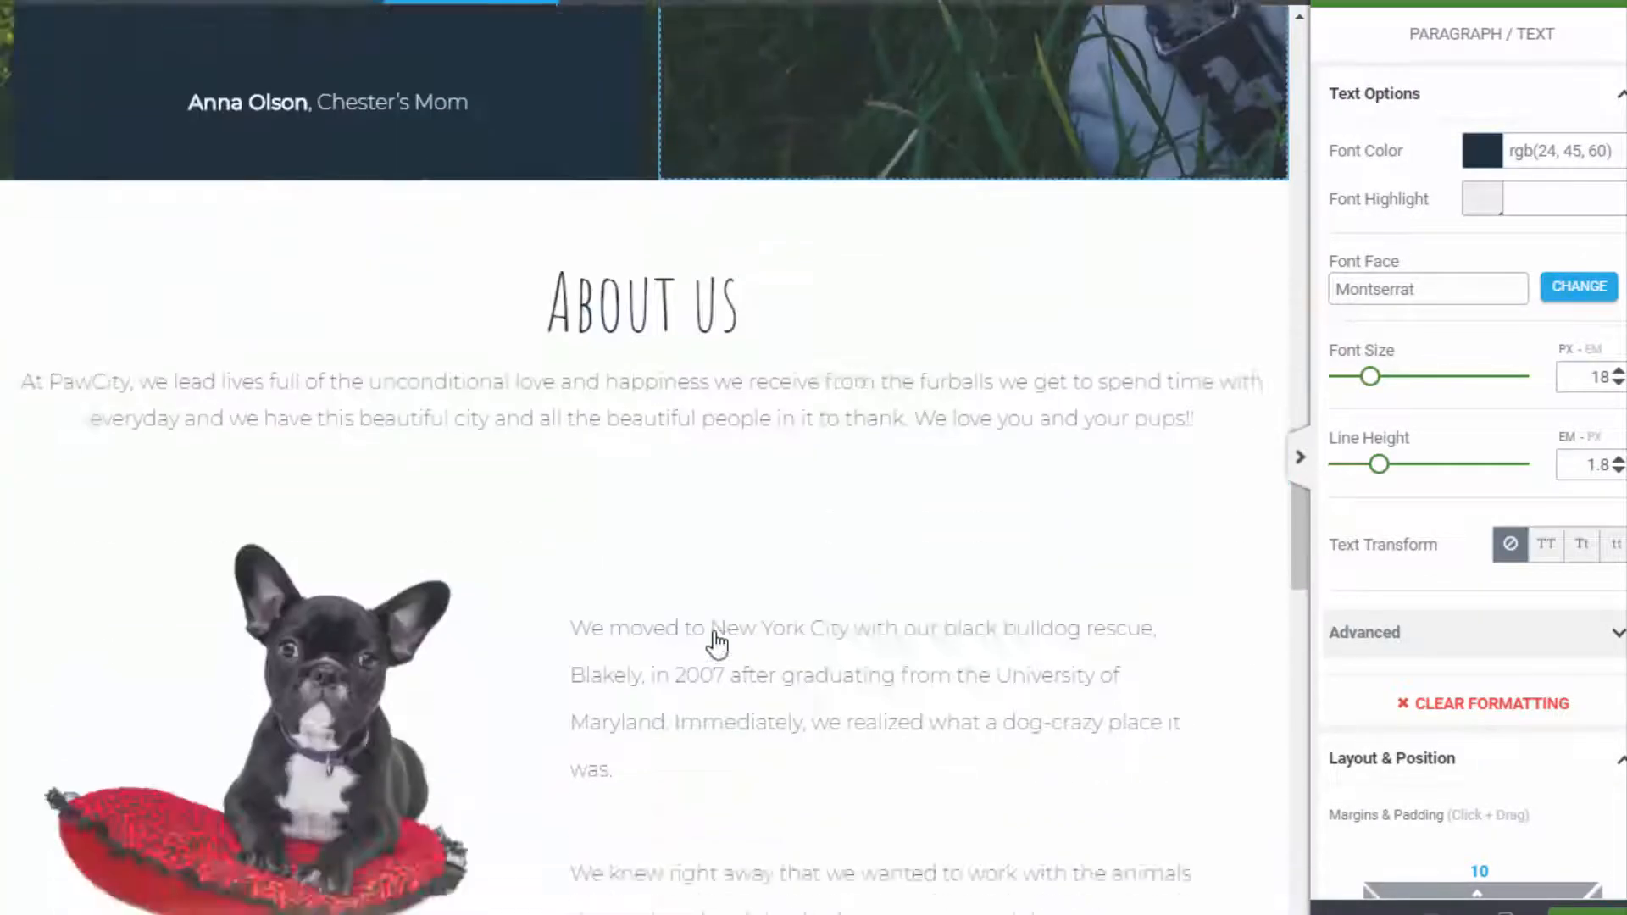
pyautogui.scroll(-5, 714, 637)
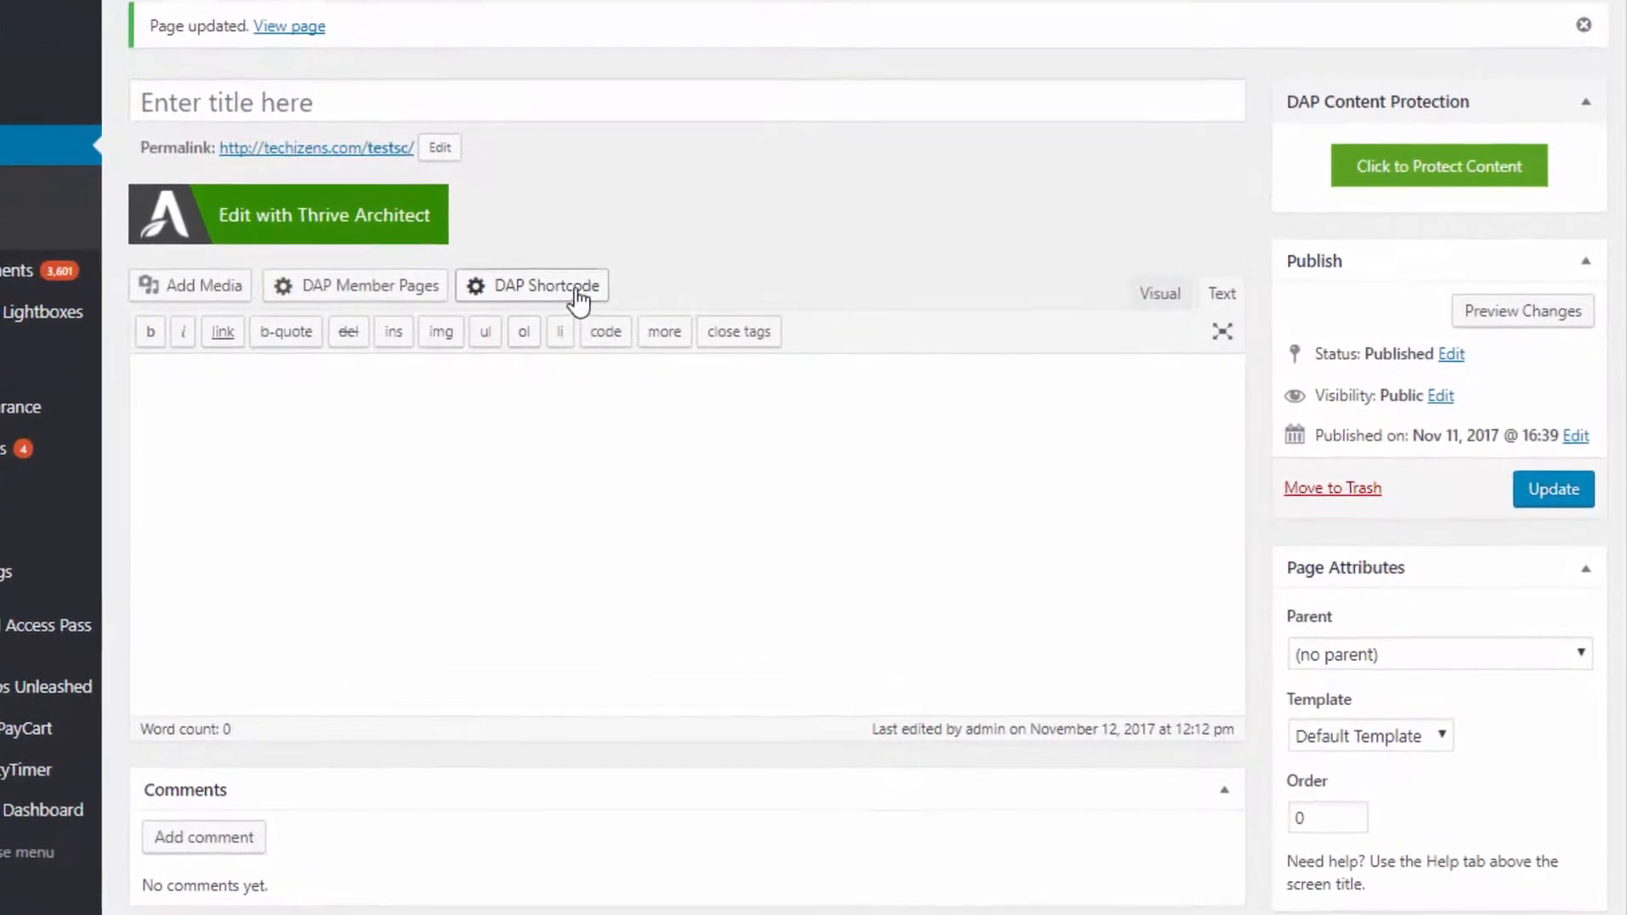
# Open the DAP shortcode options and set Has Expired Access To to SmartPayCart (SPC) and Email Marketing
pyautogui.click(551, 277)
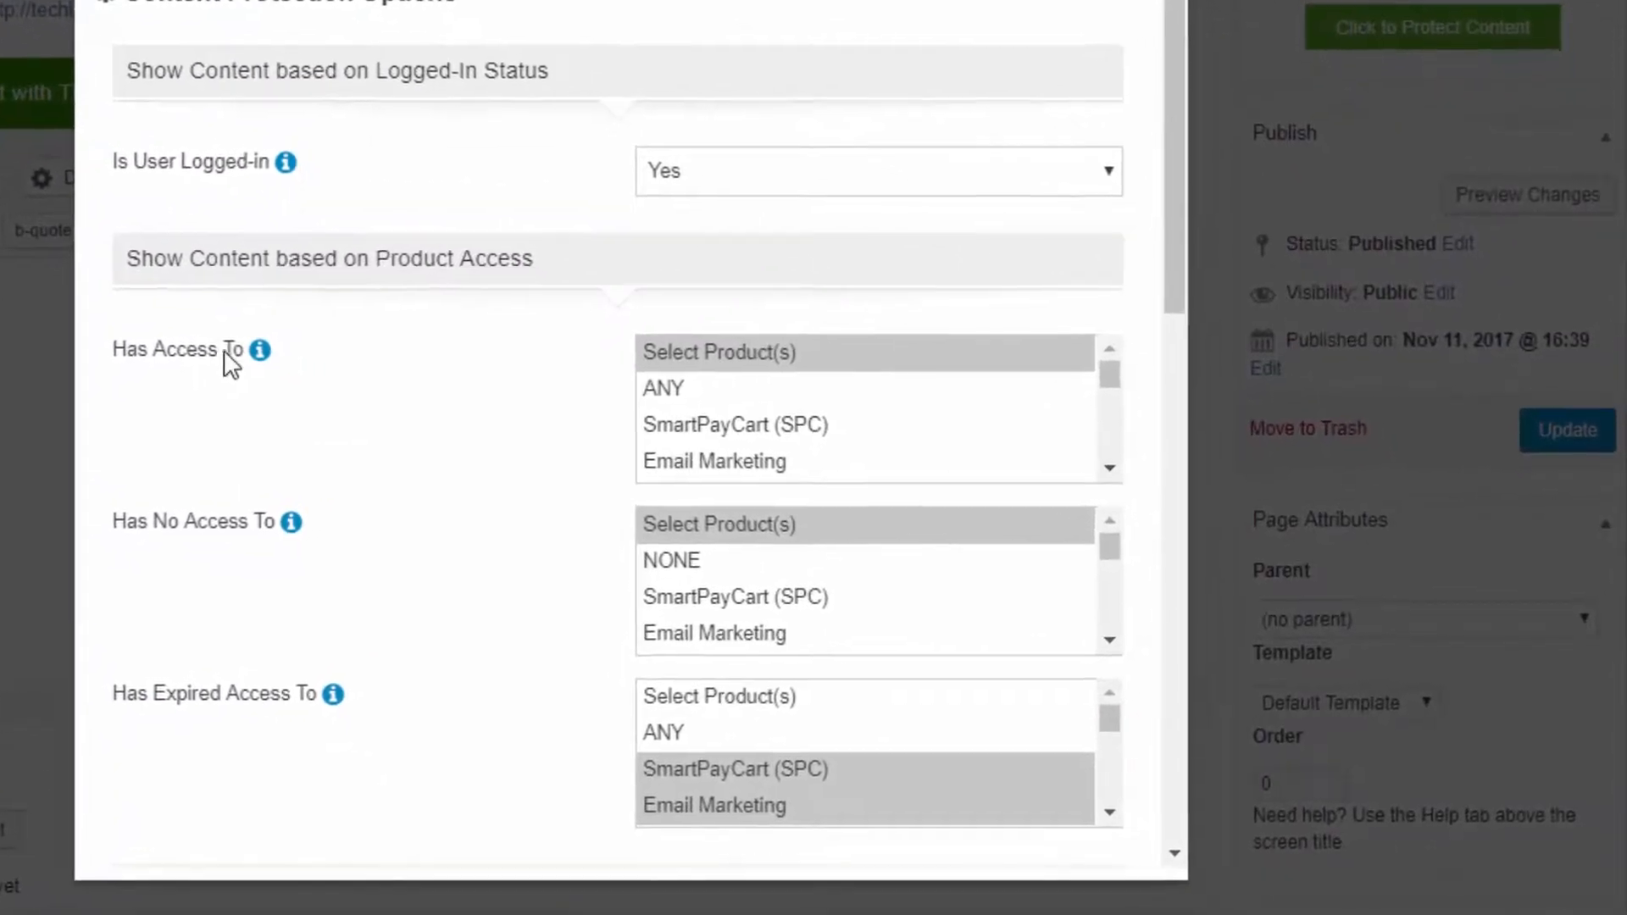
pyautogui.scroll(-5, 483, 545)
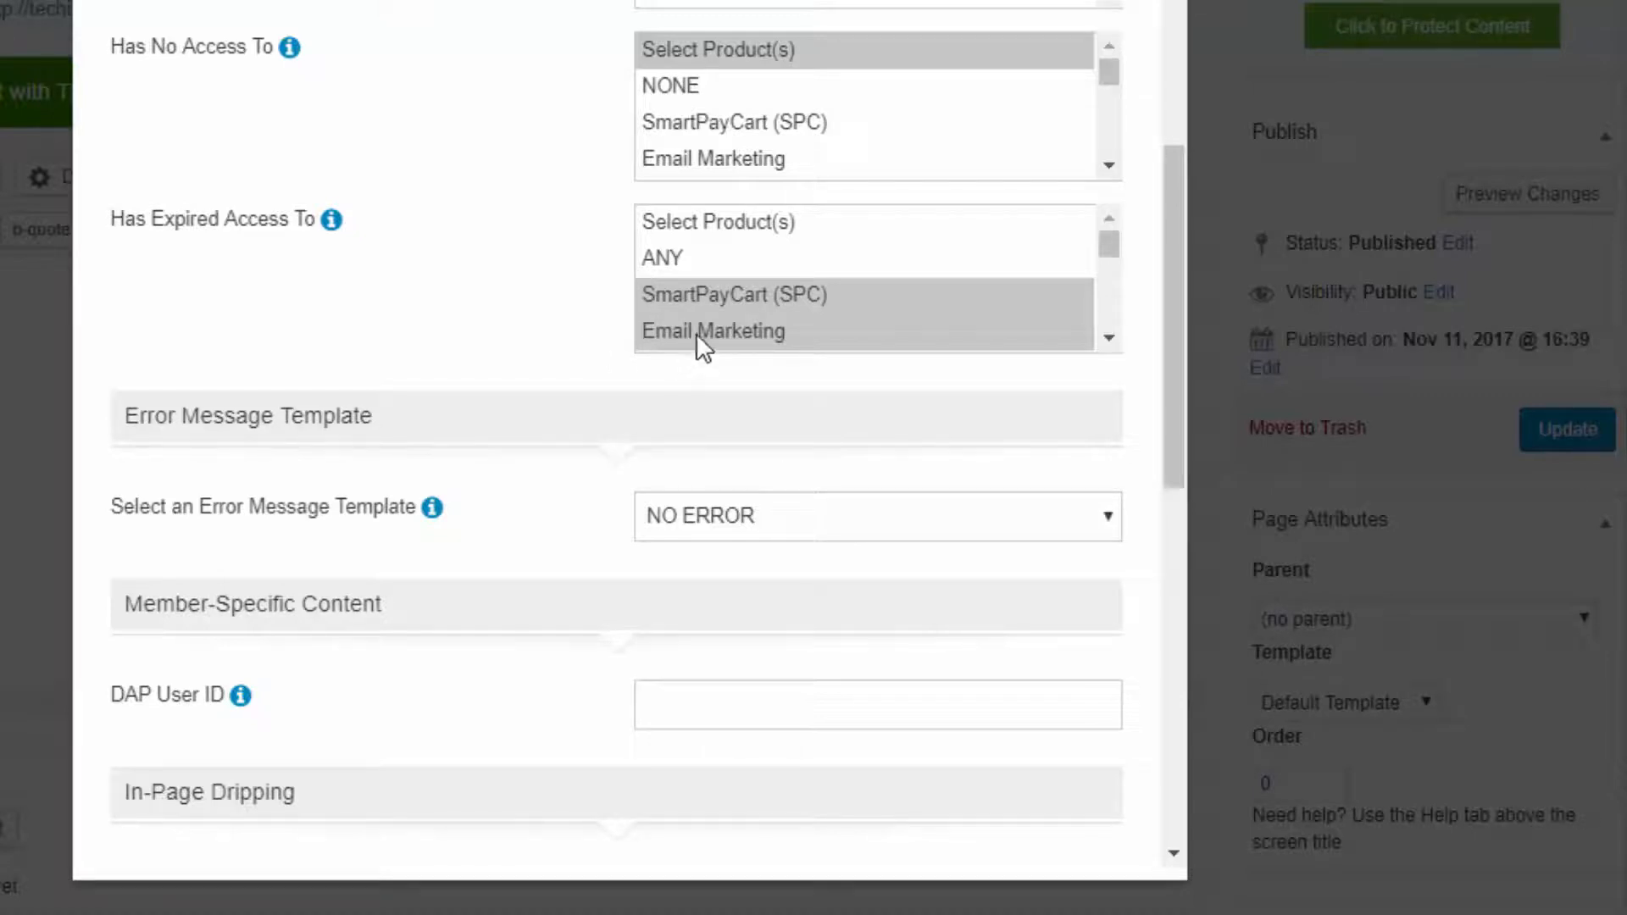
pyautogui.click(727, 293)
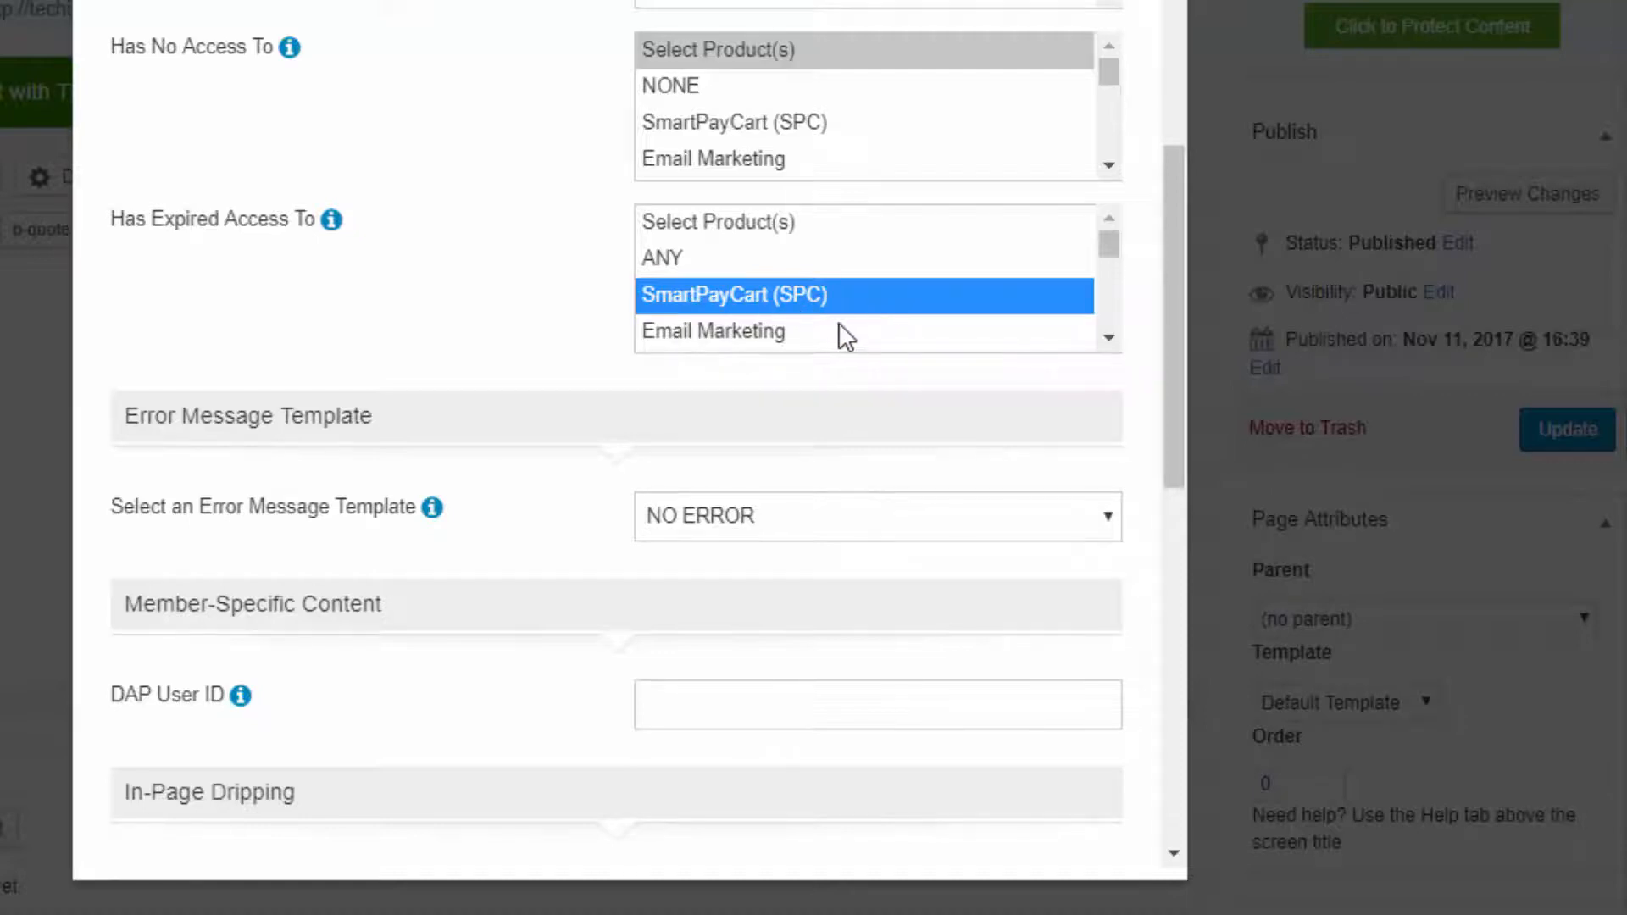
pyautogui.keyDown('ctrl'); pyautogui.click(795, 326); pyautogui.keyUp('ctrl')
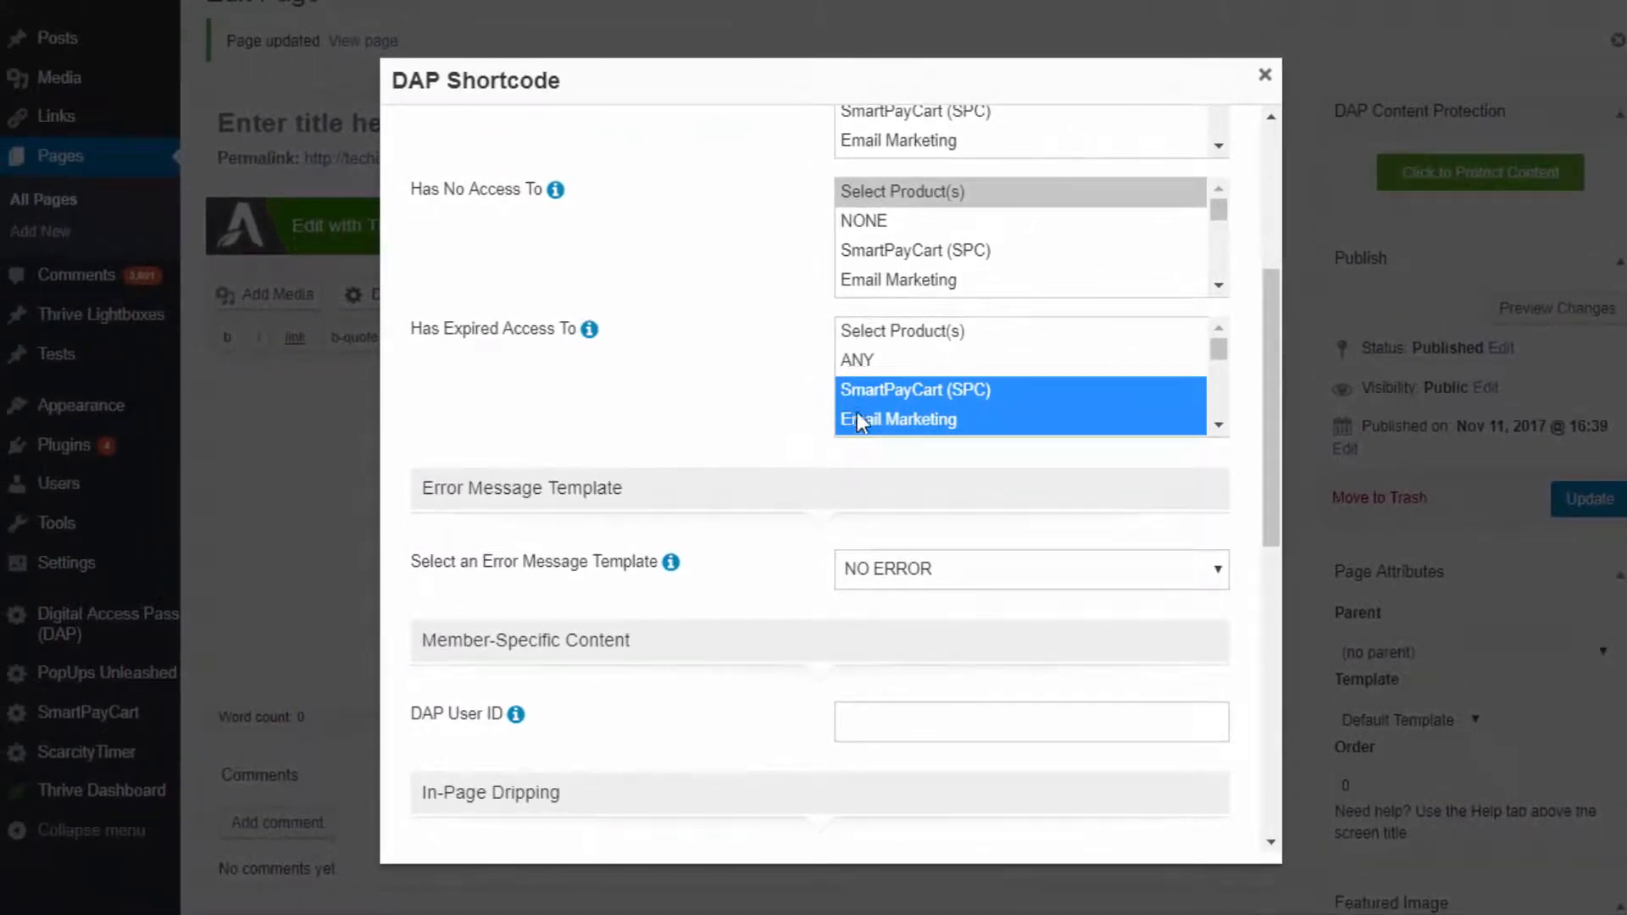
# Check the remaining DAP shortcode options and generate the shortcode for logged-in users with expired access to SmartPayCart (SPC) and Email Marketing
pyautogui.scroll(-2, 792, 551)
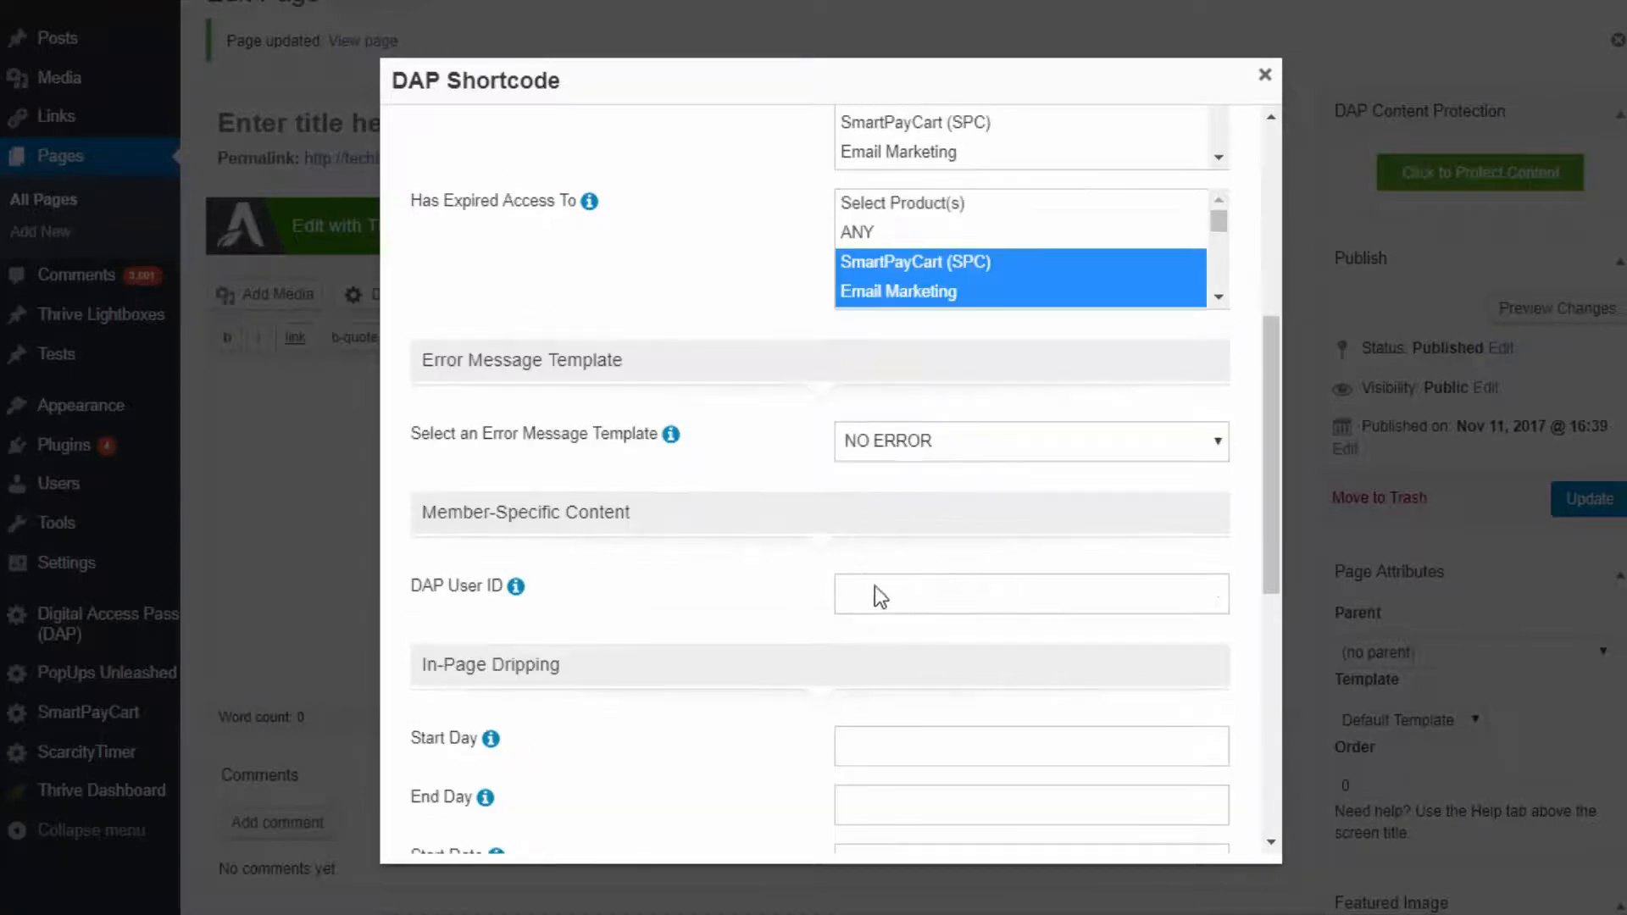
pyautogui.scroll(-5, 901, 607)
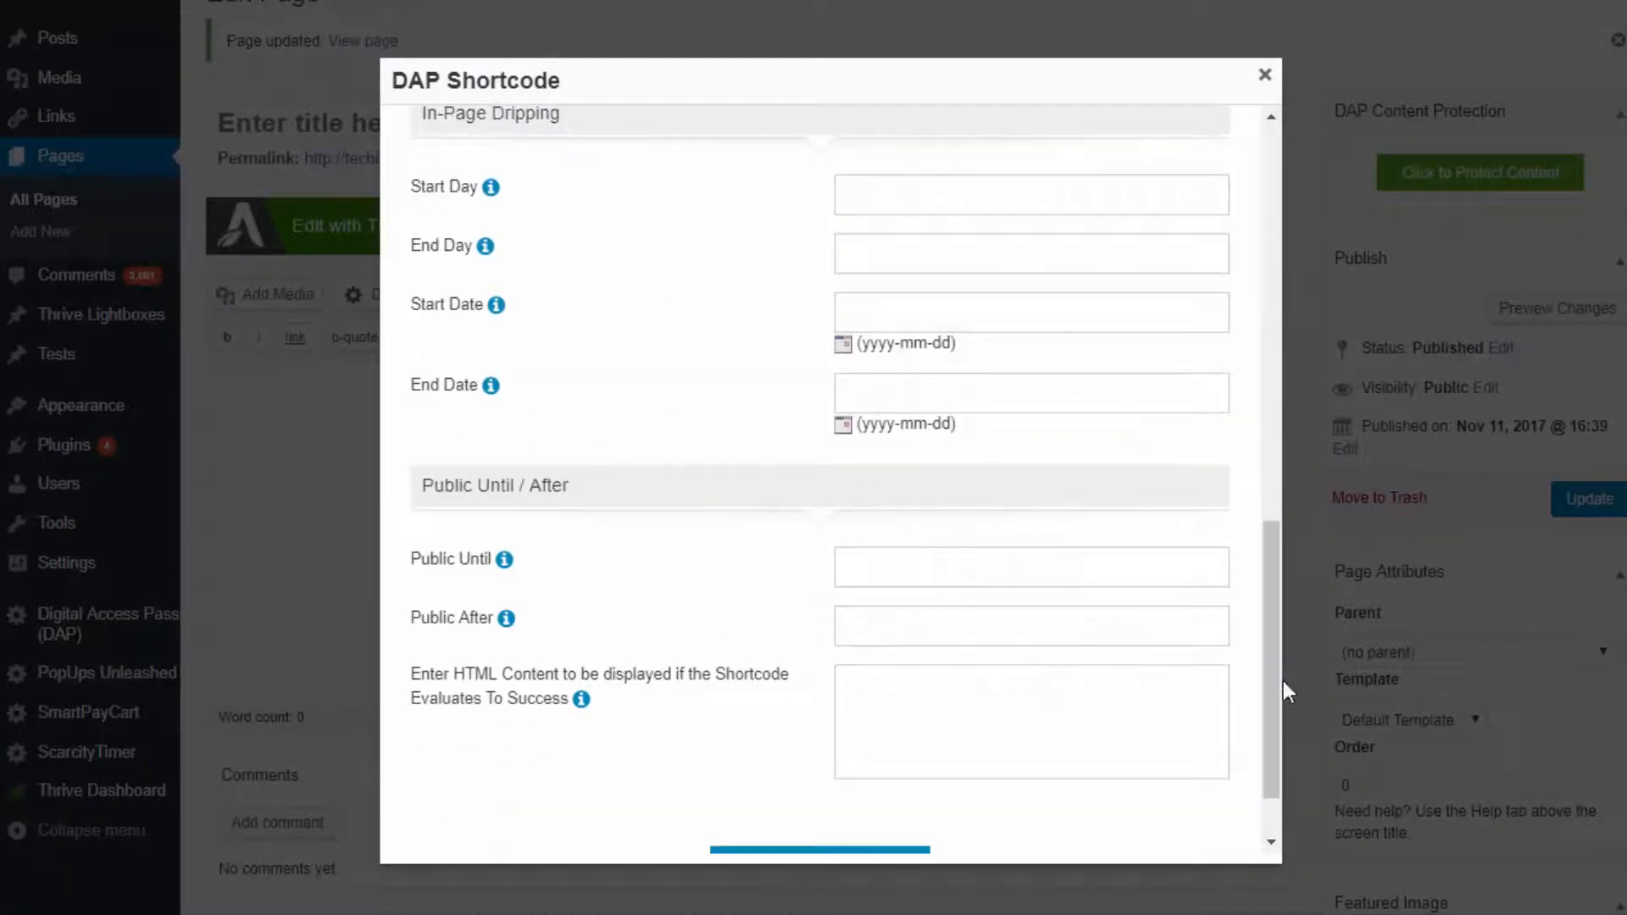
pyautogui.scroll(-1, 982, 750)
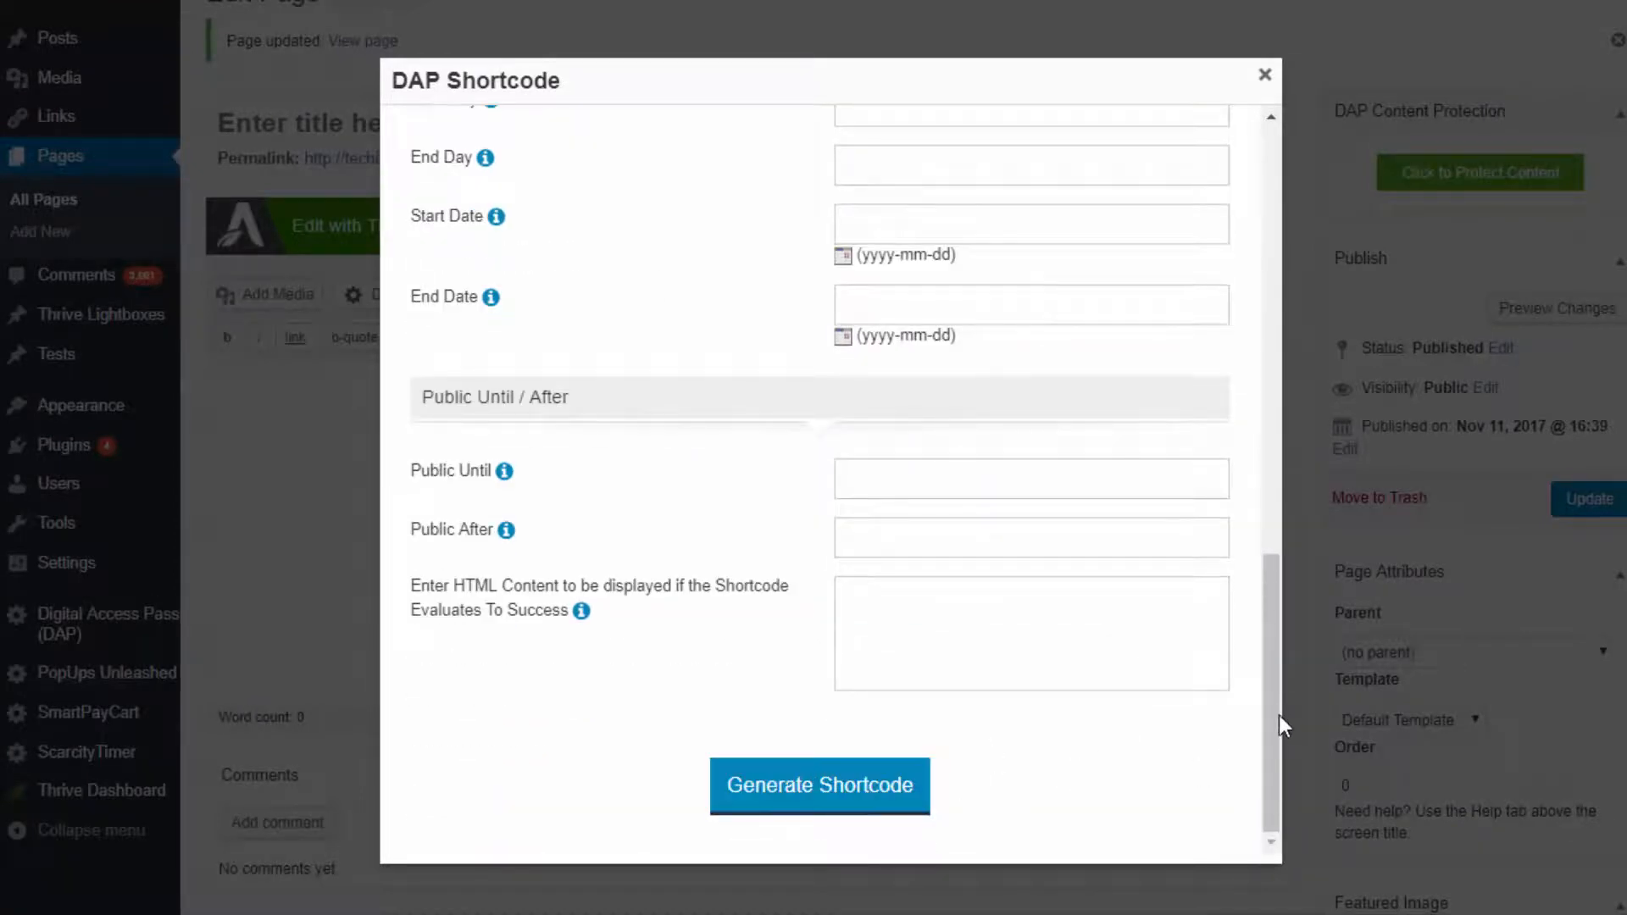
pyautogui.moveTo(1270, 593); pyautogui.dragTo(1259, 84)
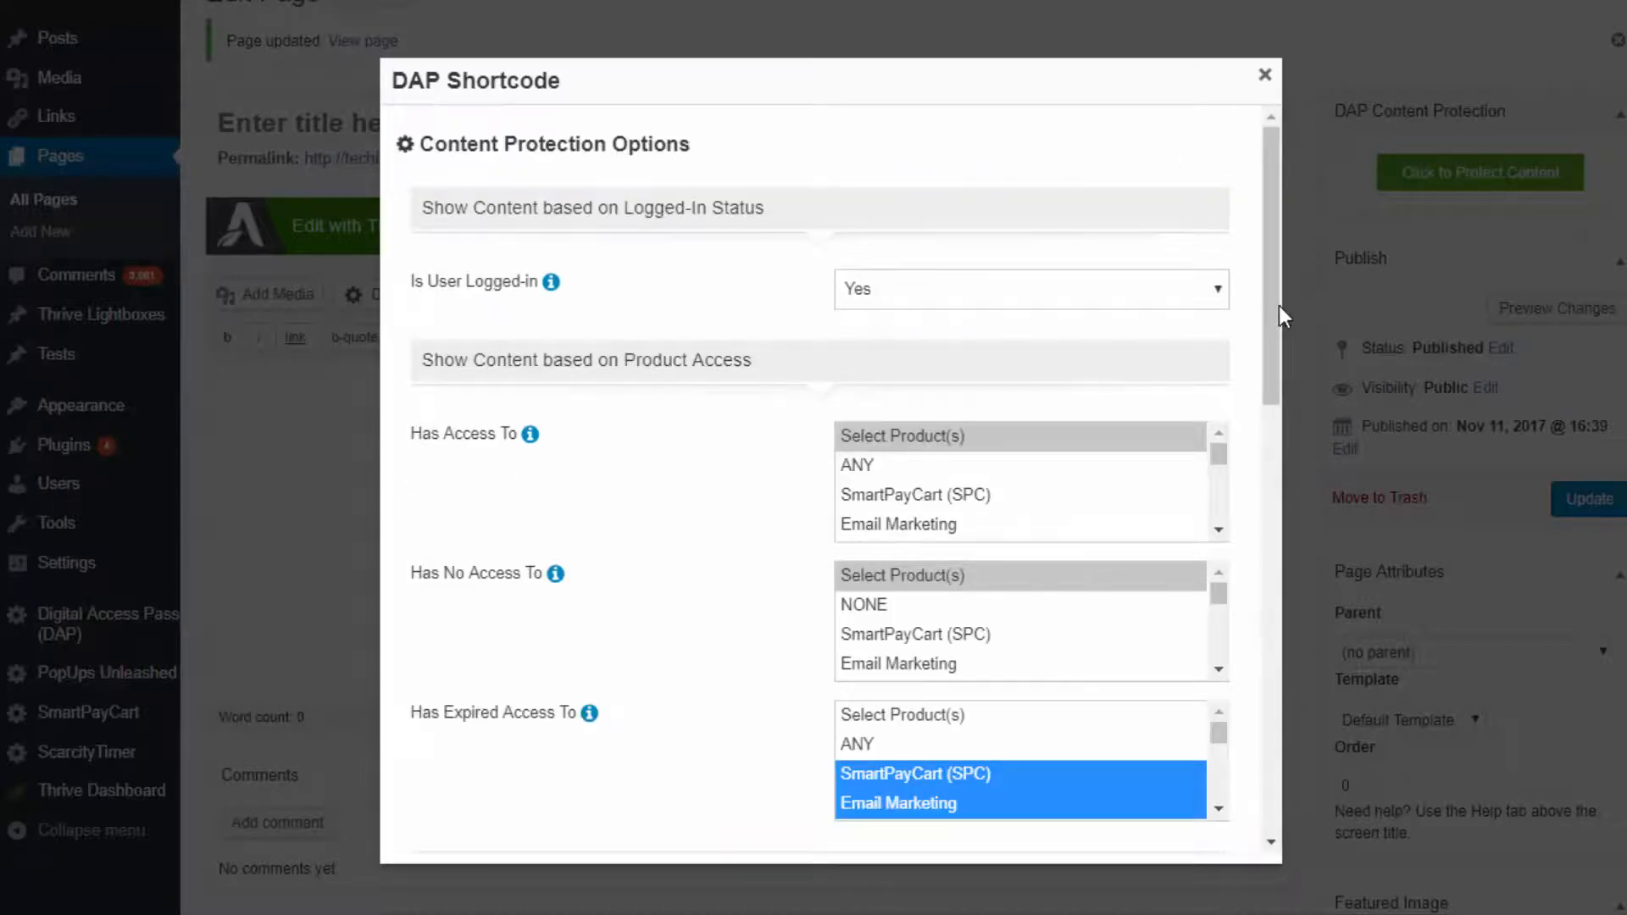
pyautogui.scroll(-5, 1262, 526)
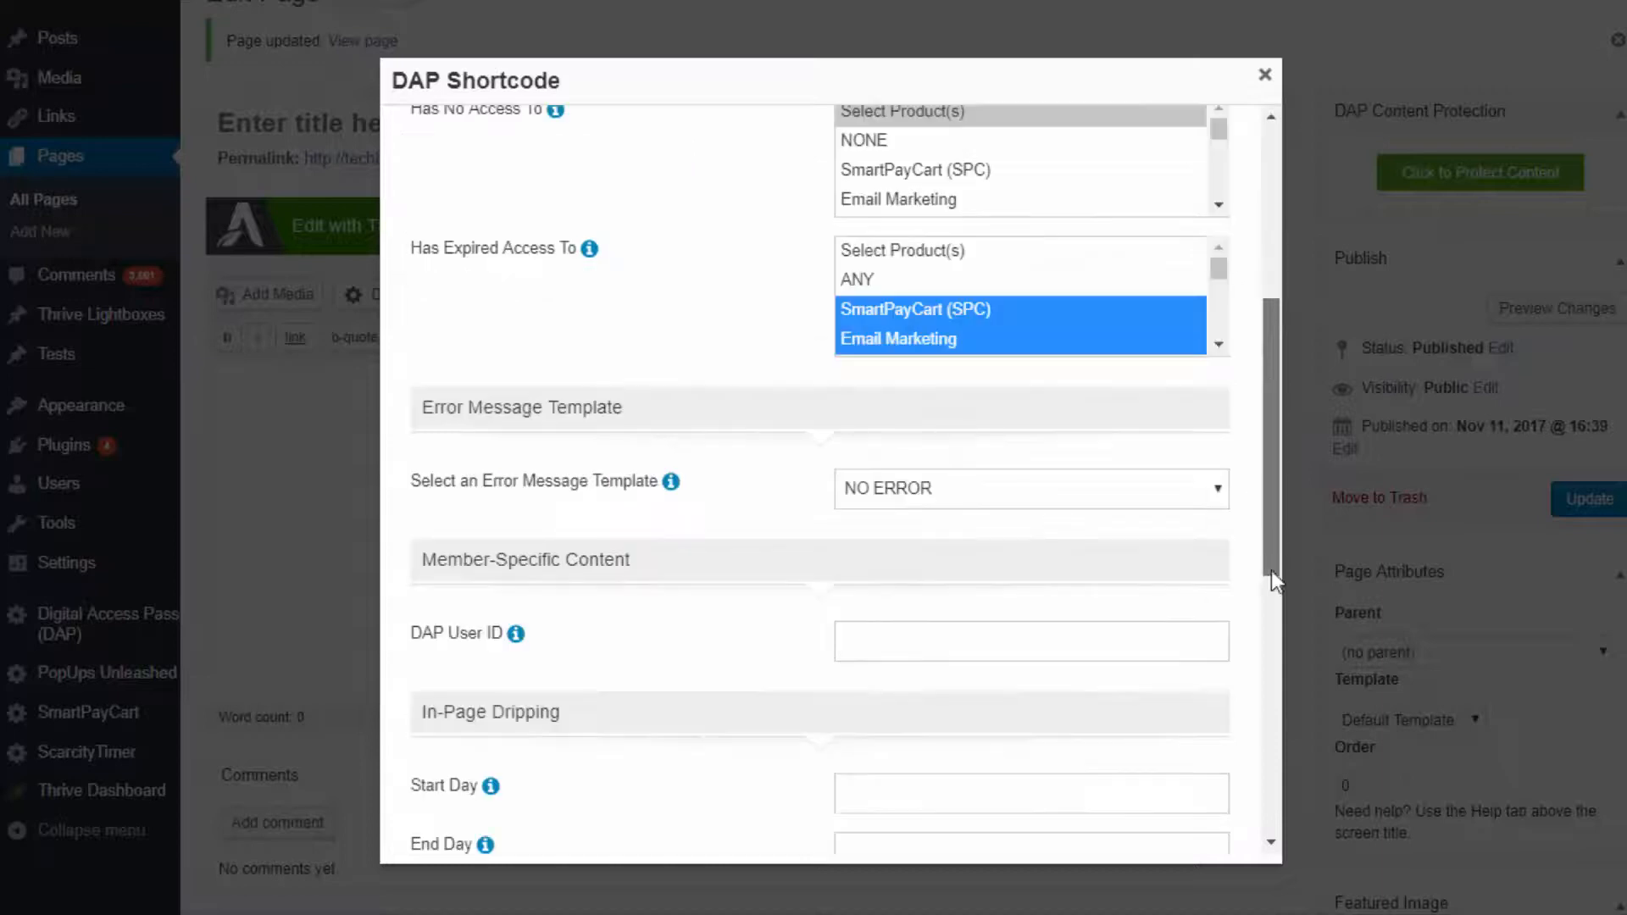
pyautogui.scroll(-7, 1269, 751)
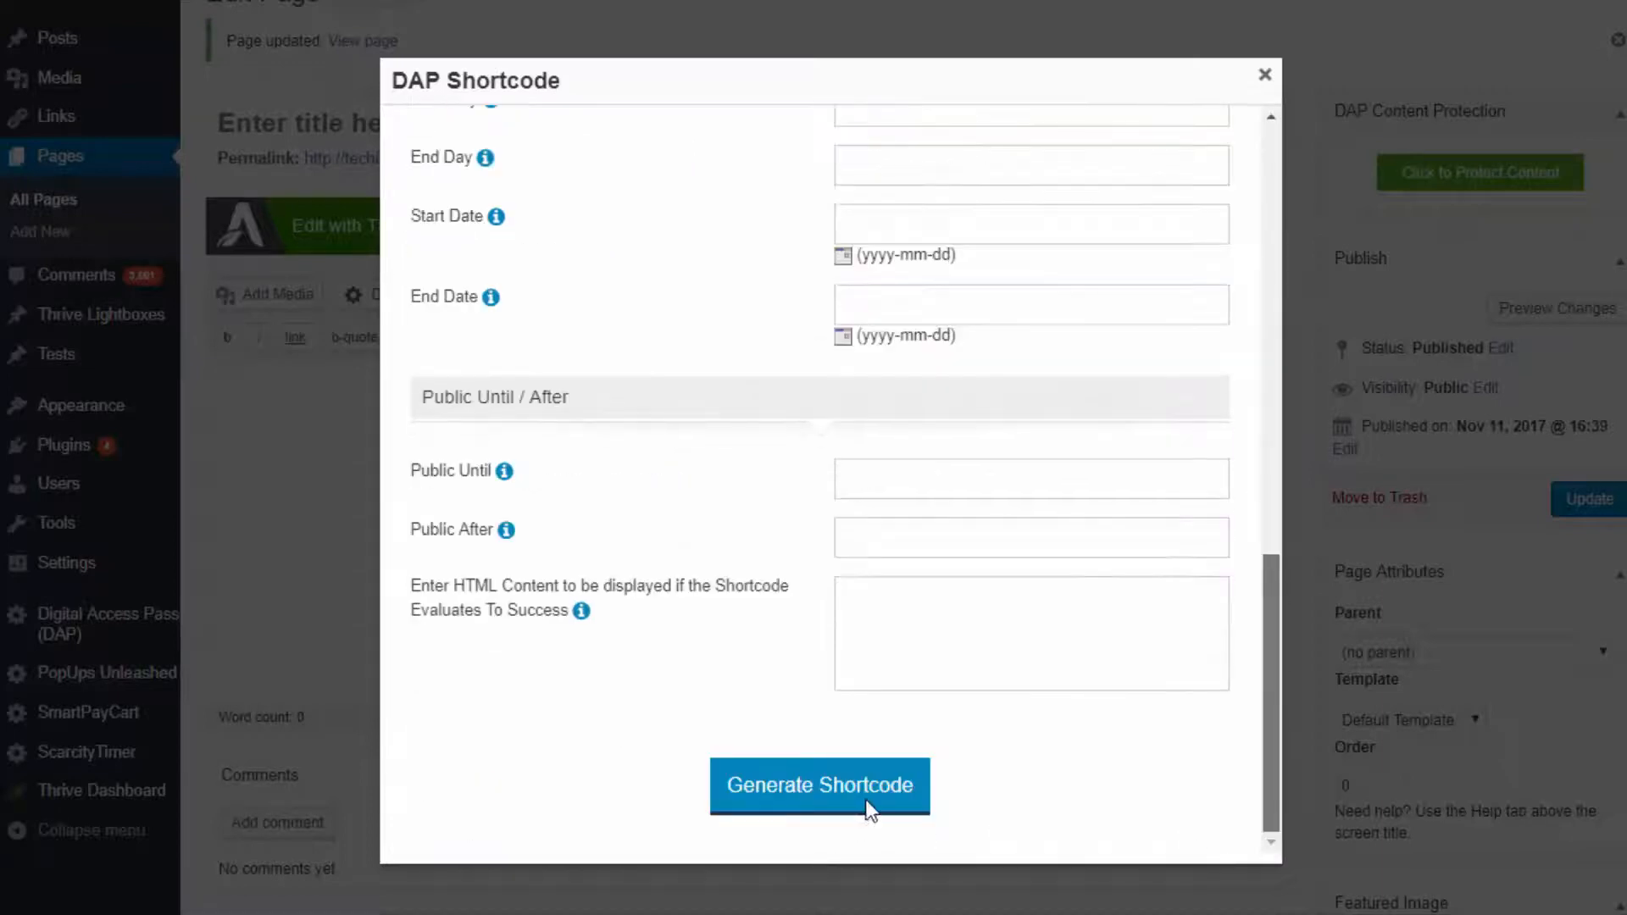
pyautogui.click(891, 809)
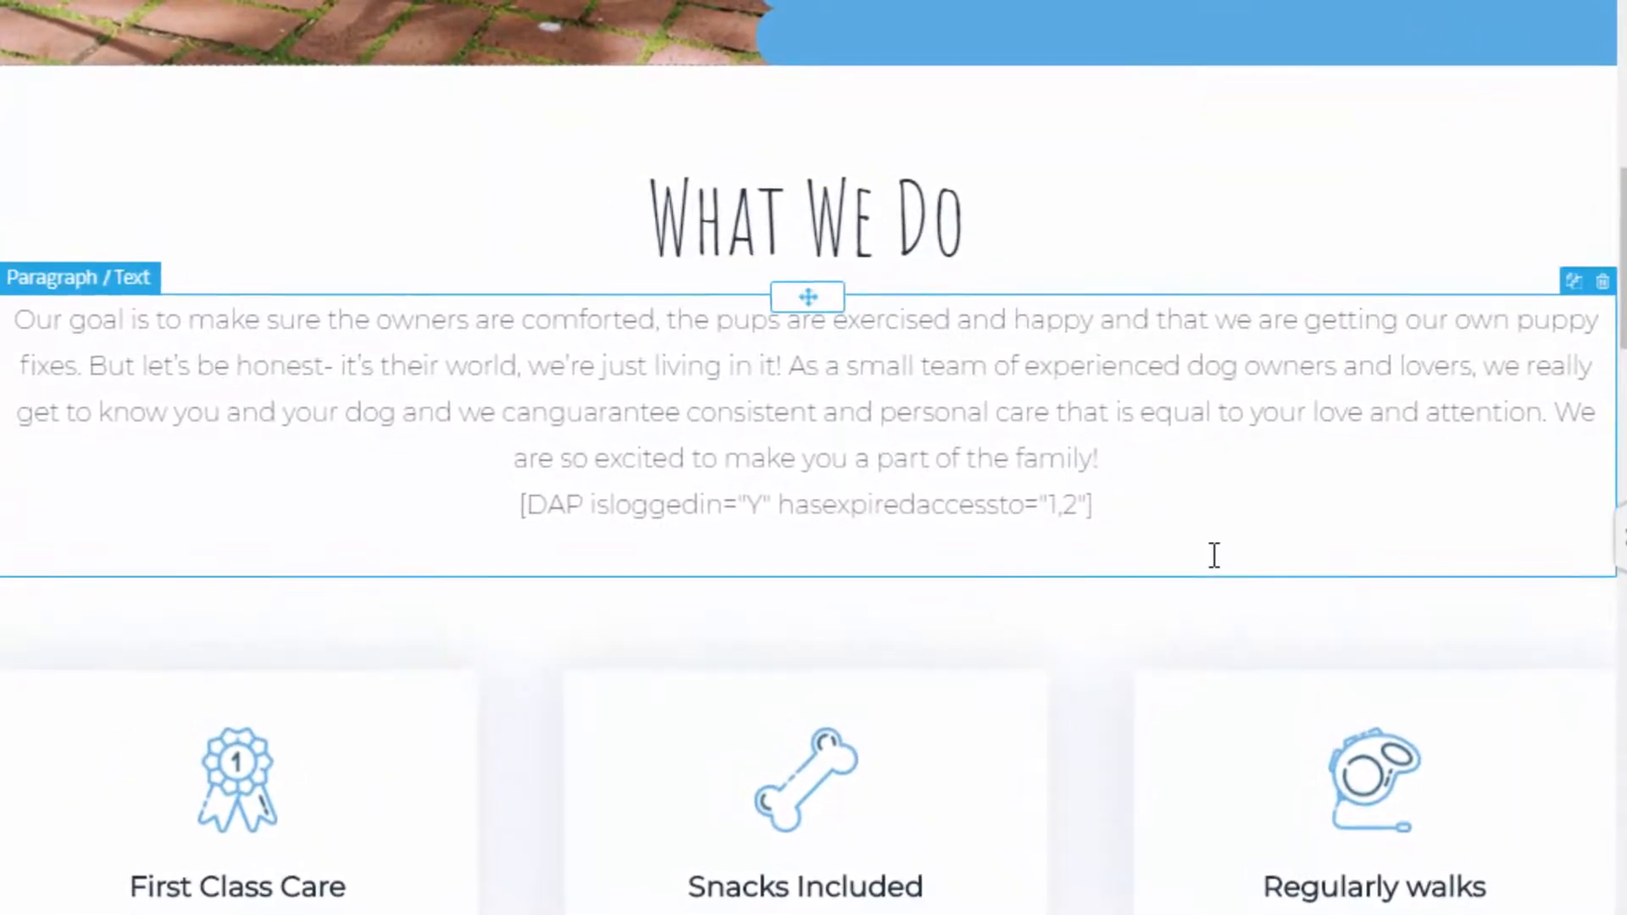
# Use [DAP isloggedin="Y" hasexpiredaccessto="1,2"] as the opening shortcode below the What We Do text and save the landing page
pyautogui.click(551, 533)
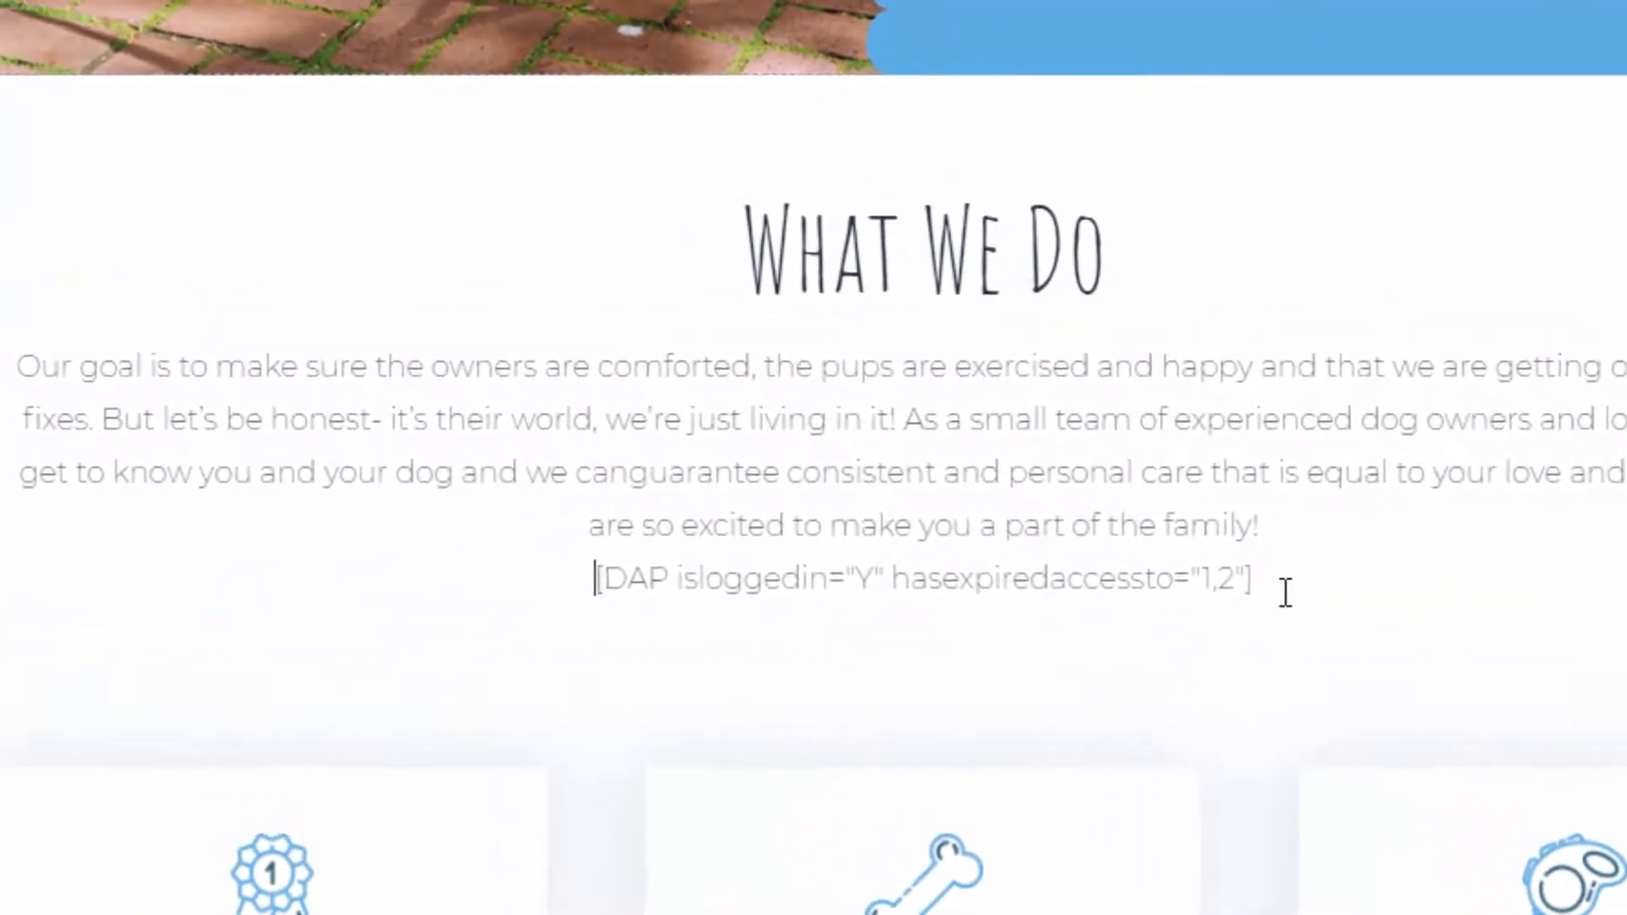
pyautogui.keyDown('shift'); pyautogui.click(1284, 585); pyautogui.keyUp('shift')
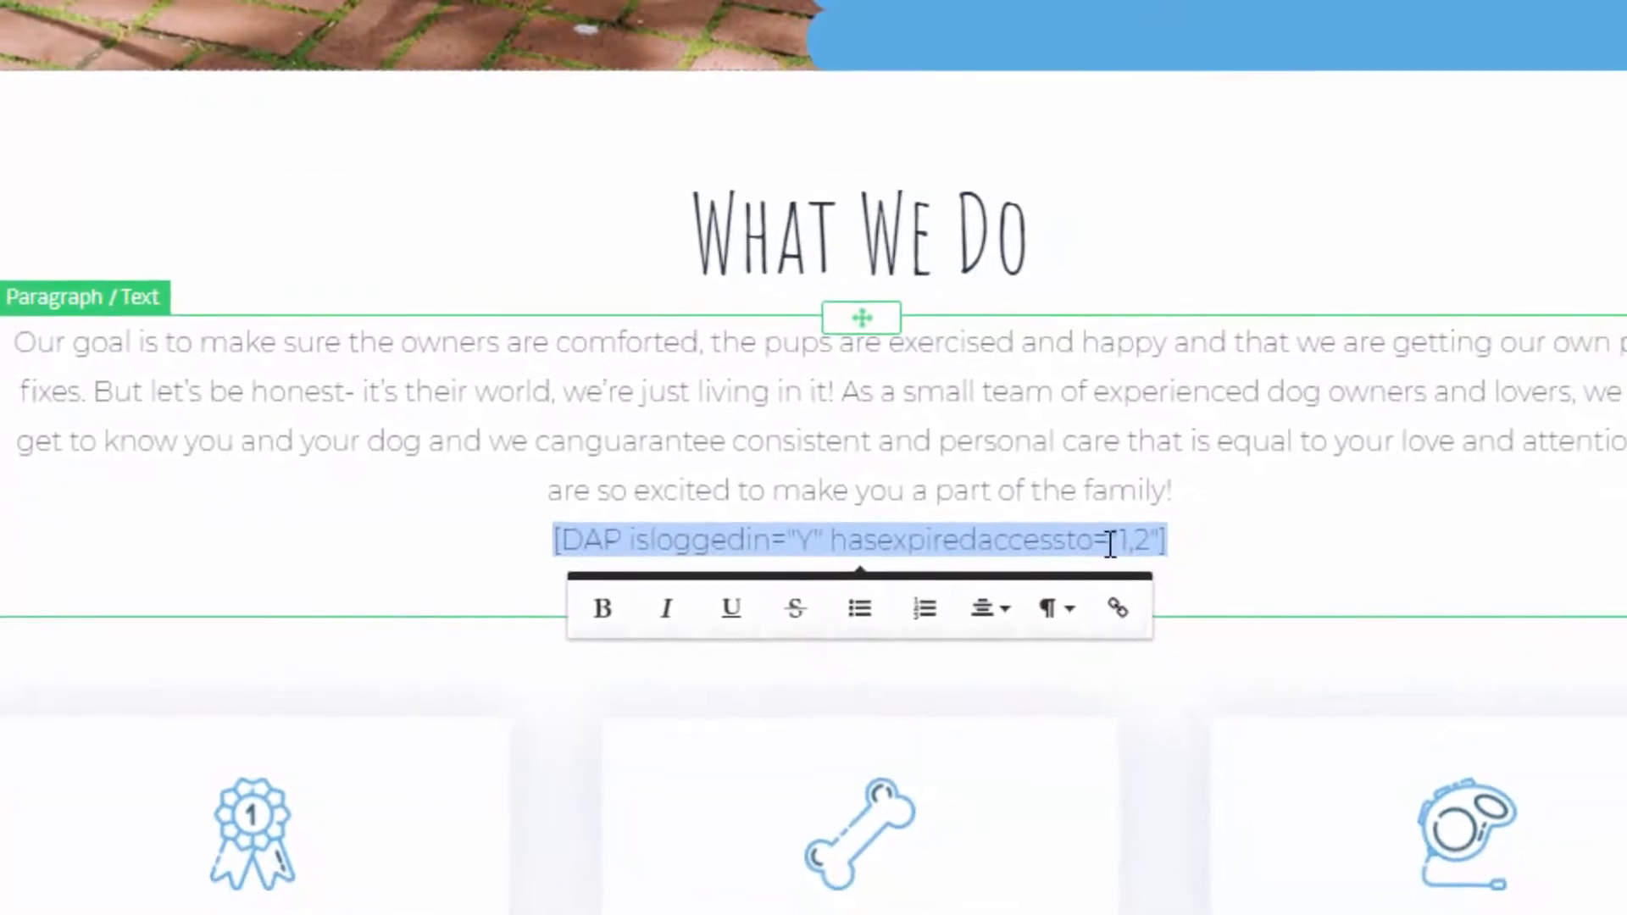
pyautogui.moveTo(1618, 309); pyautogui.dragTo(1432, 906)
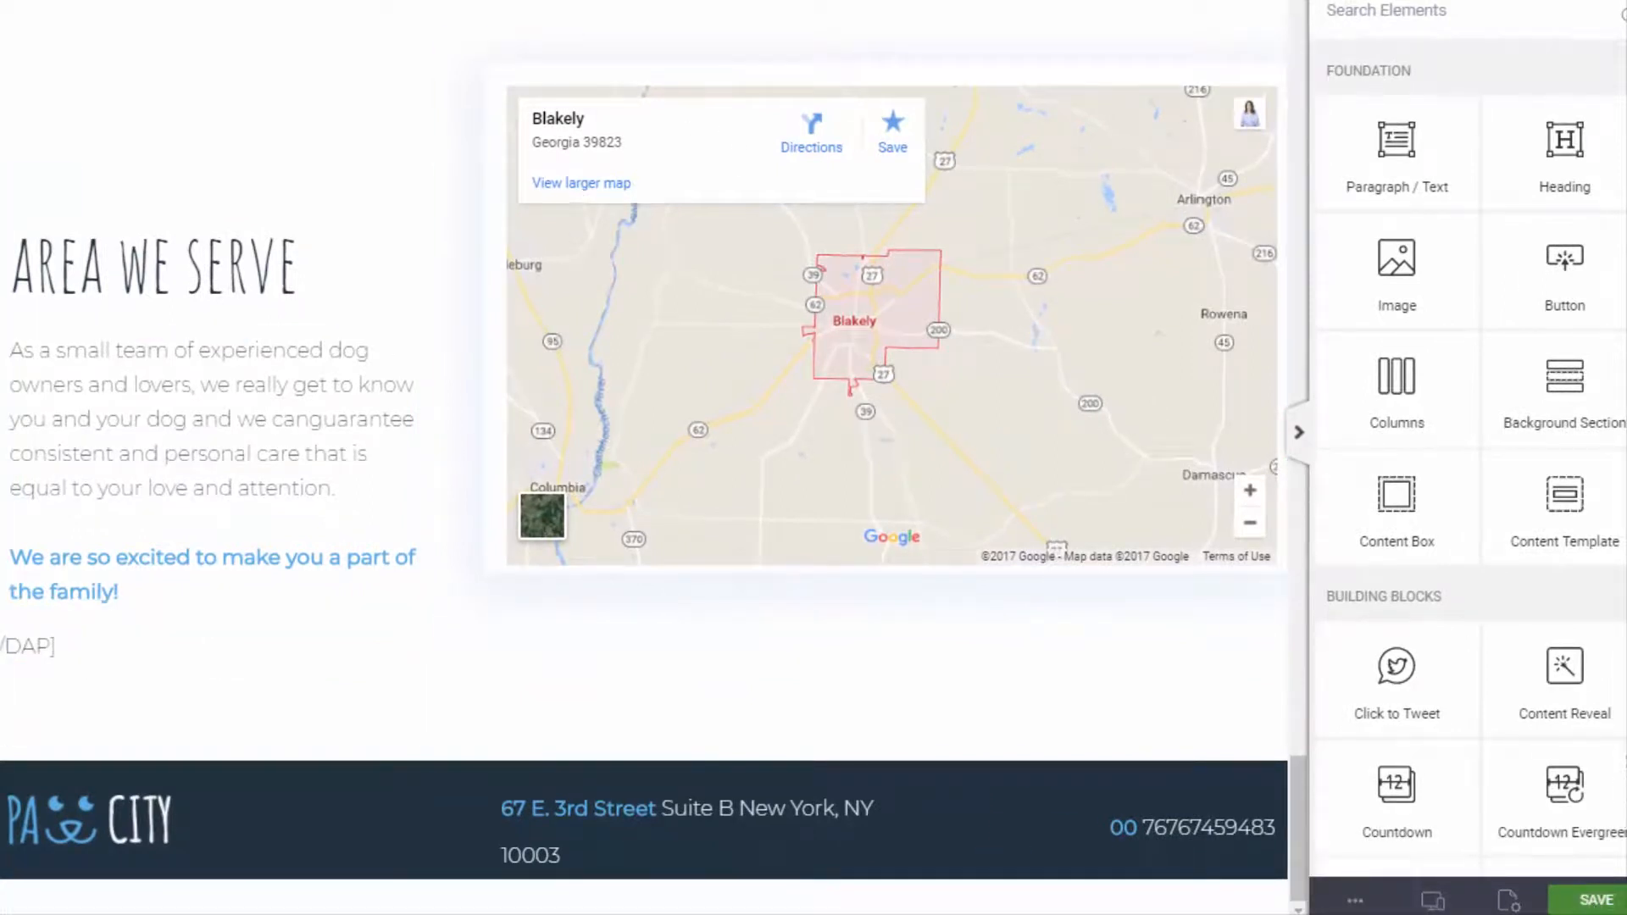
pyautogui.click(1597, 900)
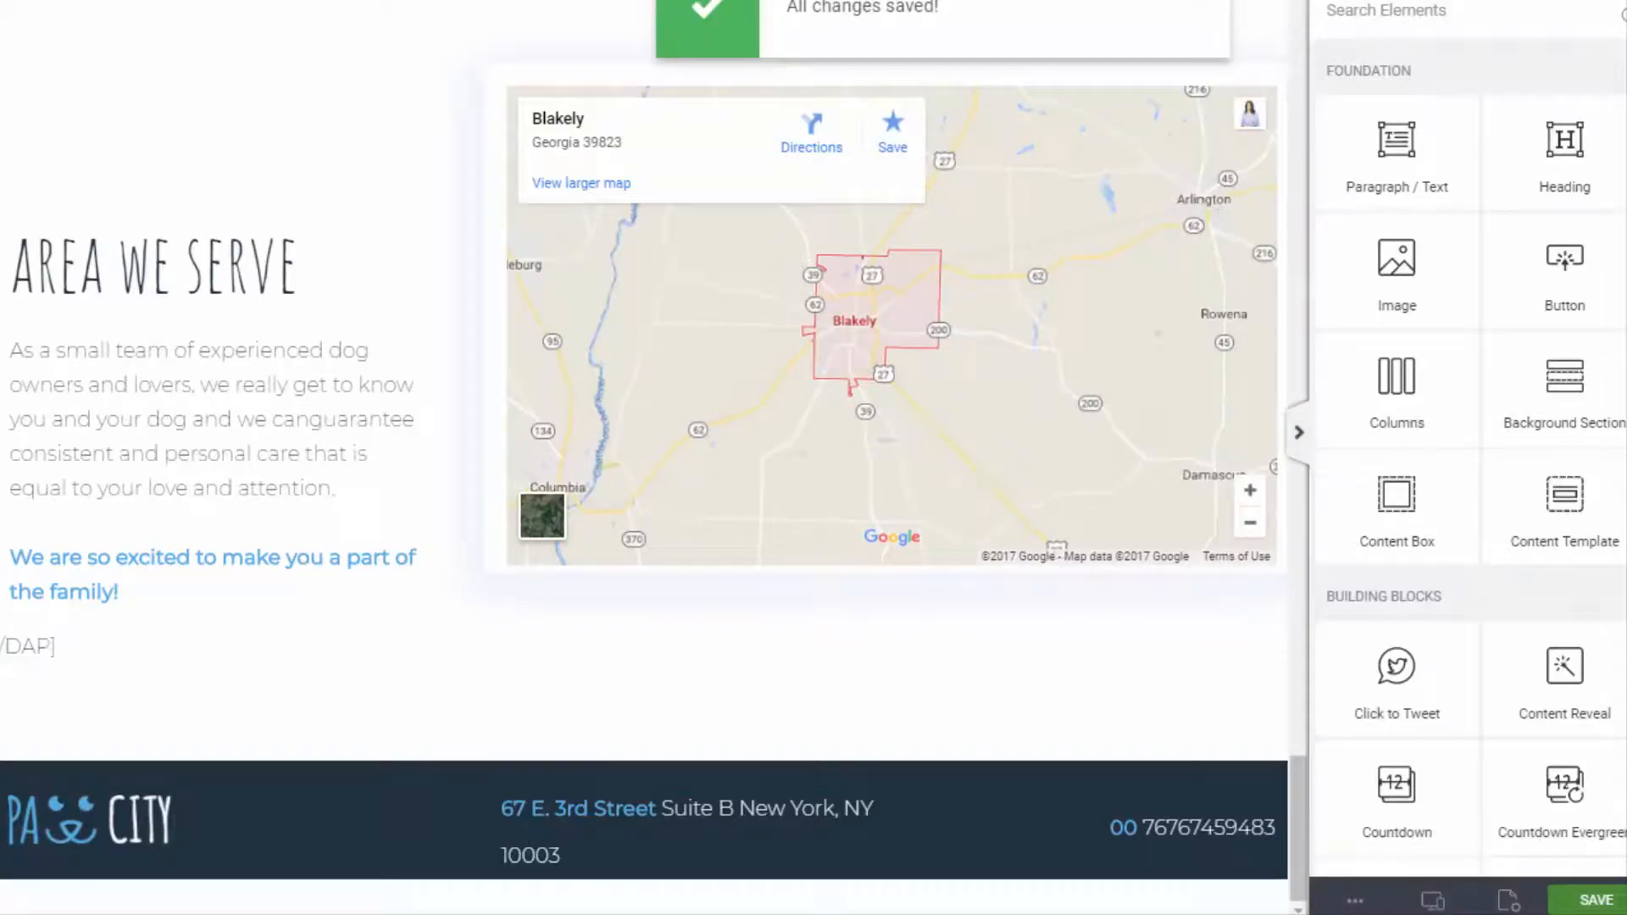
# Check the test member's Email Marketing access dates in the DAP member list and view the live landing page
pyautogui.moveTo(446, 914)
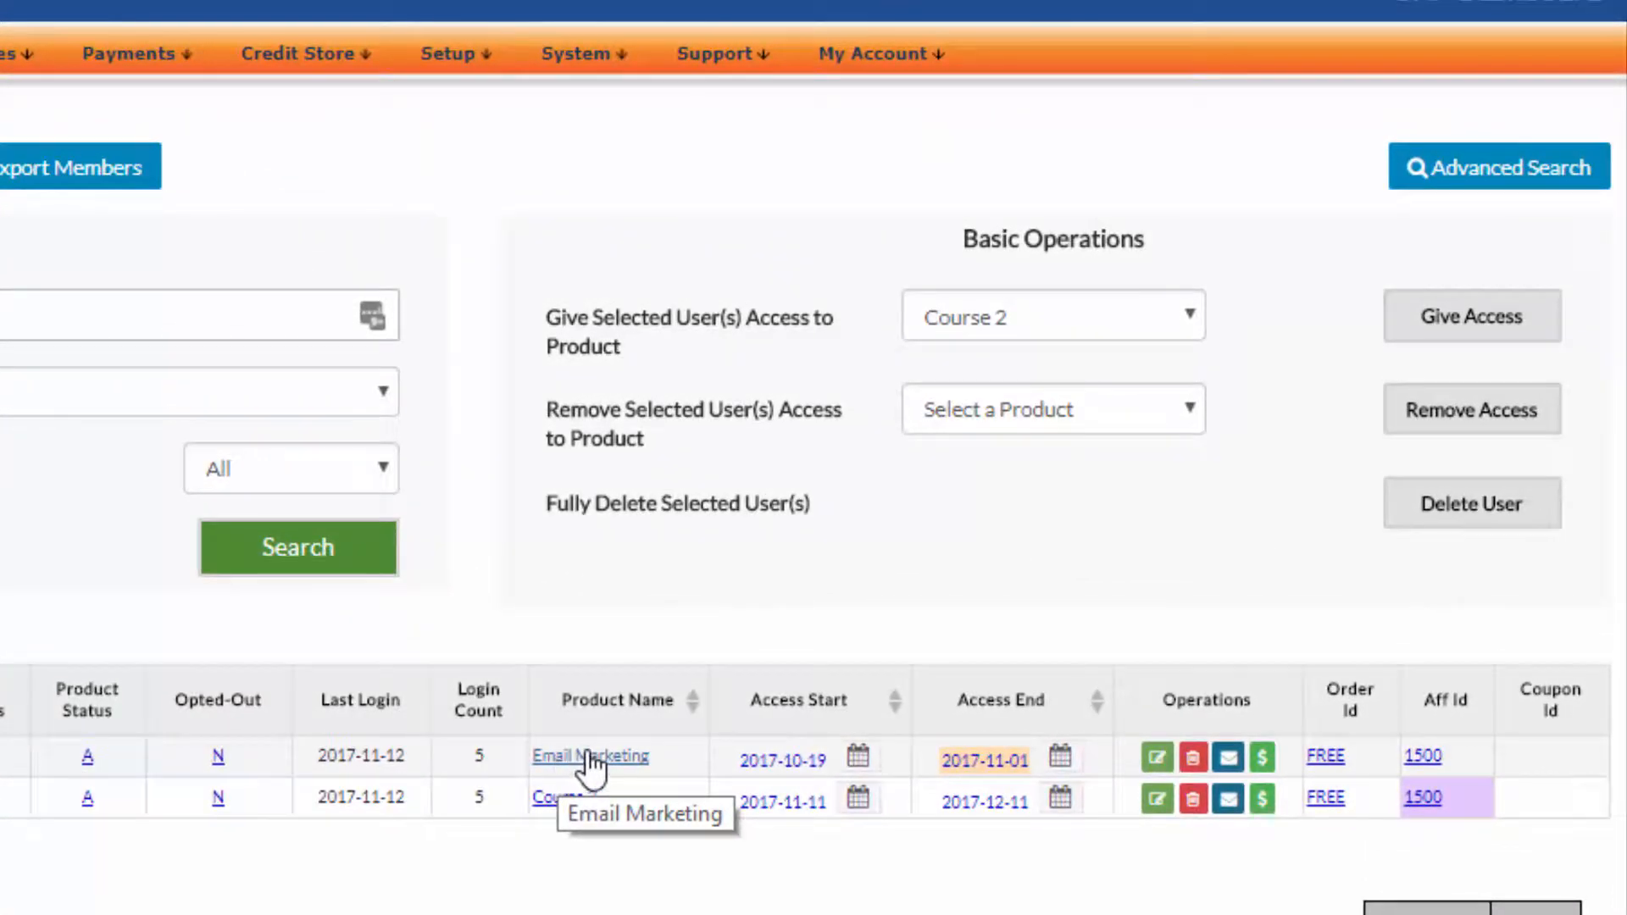
pyautogui.click(562, 757)
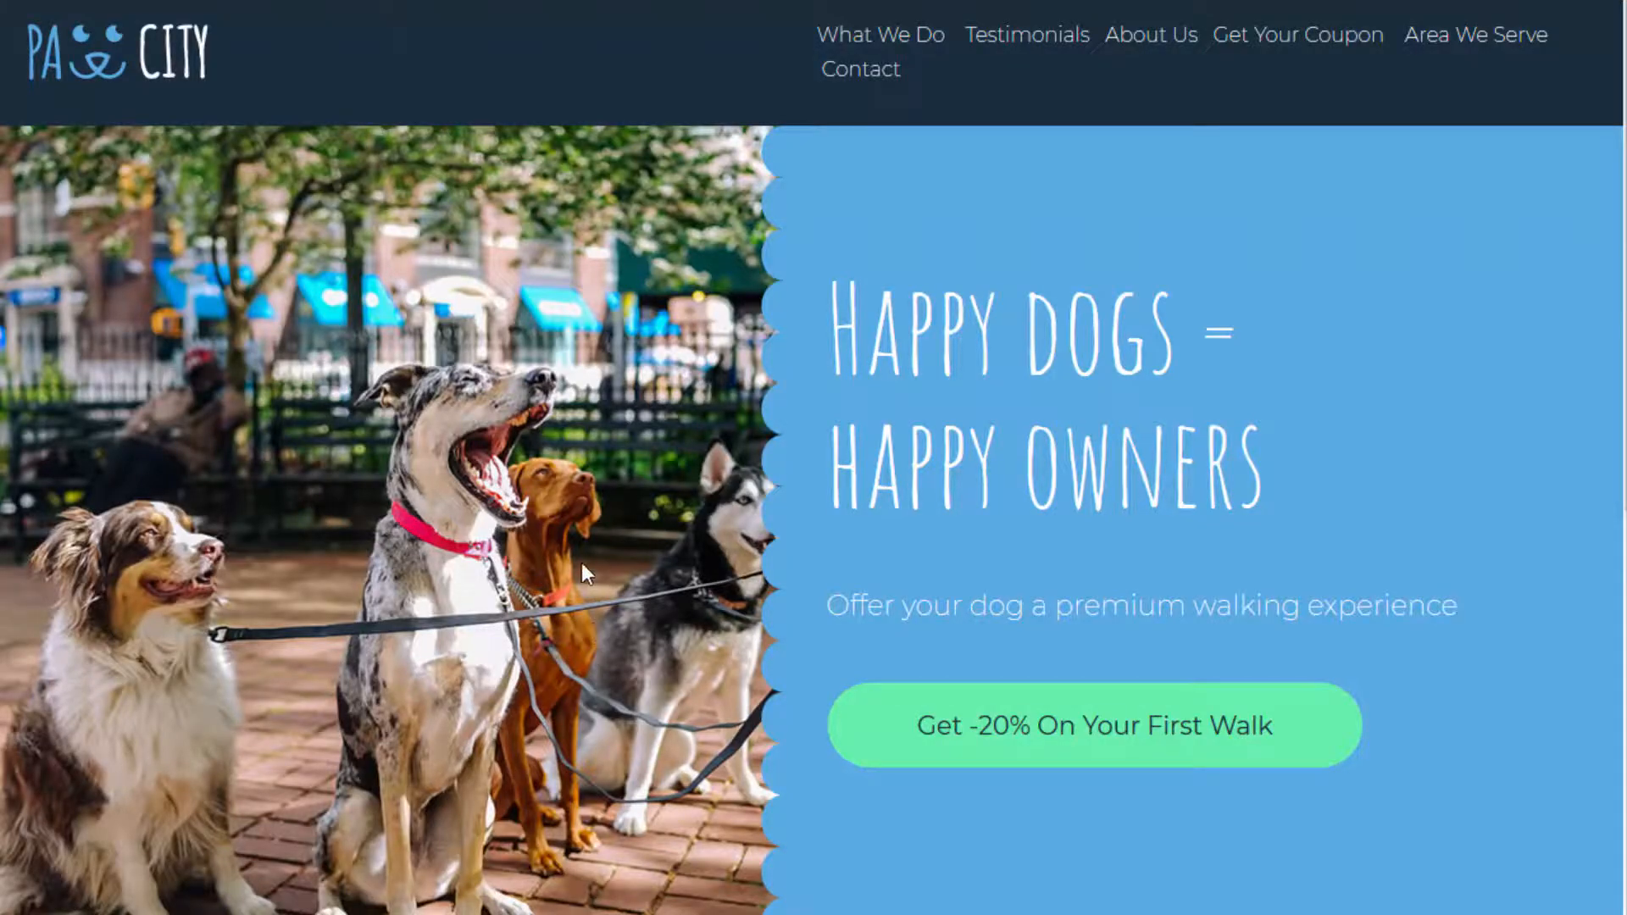
pyautogui.scroll(-8, 563, 410)
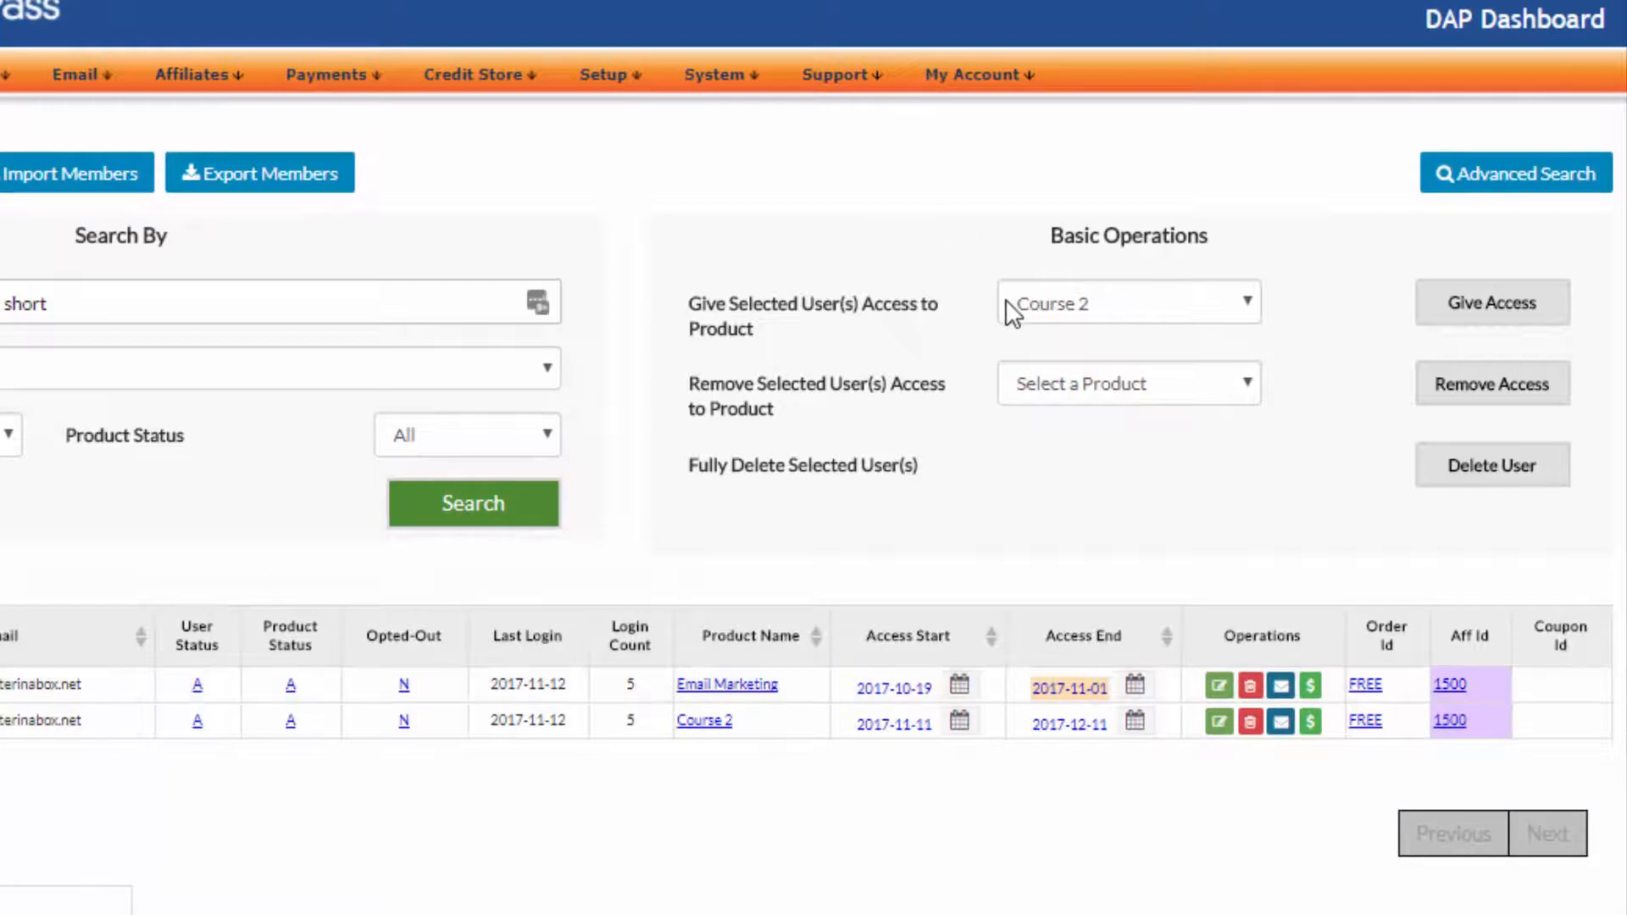
# Give the test member access to the SmartPayCart (SPC) product in the DAP member list
pyautogui.click(1012, 314)
pyautogui.click(1131, 371)
pyautogui.click(1493, 306)
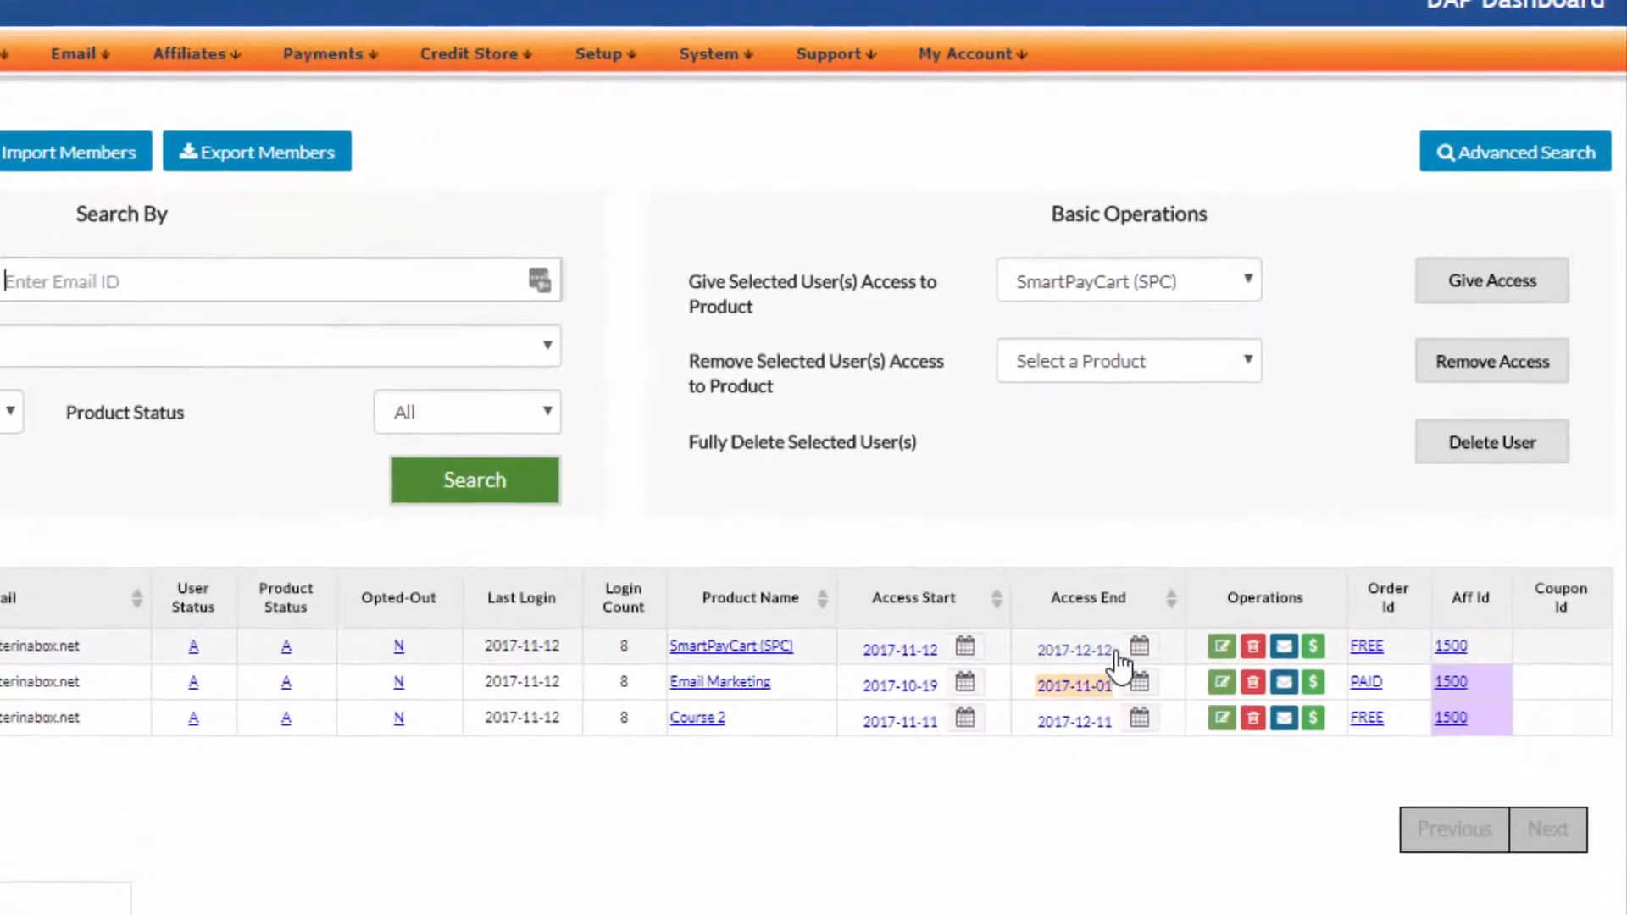
# Set the member's SmartPayCart (SPC) access to end on 2017-11-10 and start on 2017-10-10, and save the dates
pyautogui.click(1138, 607)
pyautogui.click(924, 913)
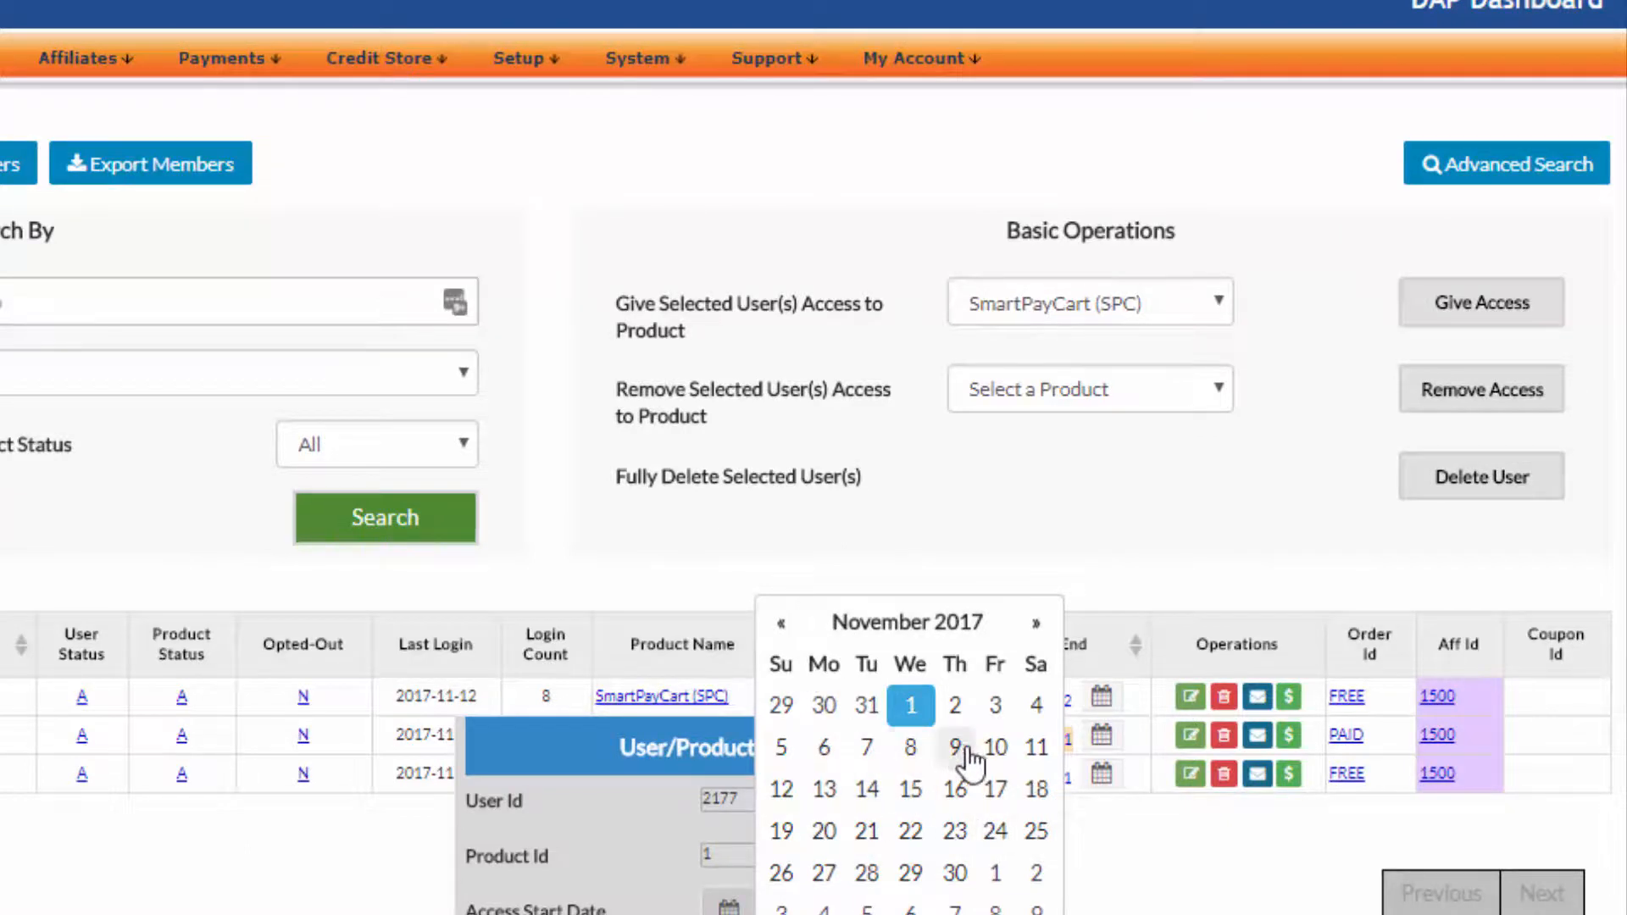
pyautogui.click(1035, 746)
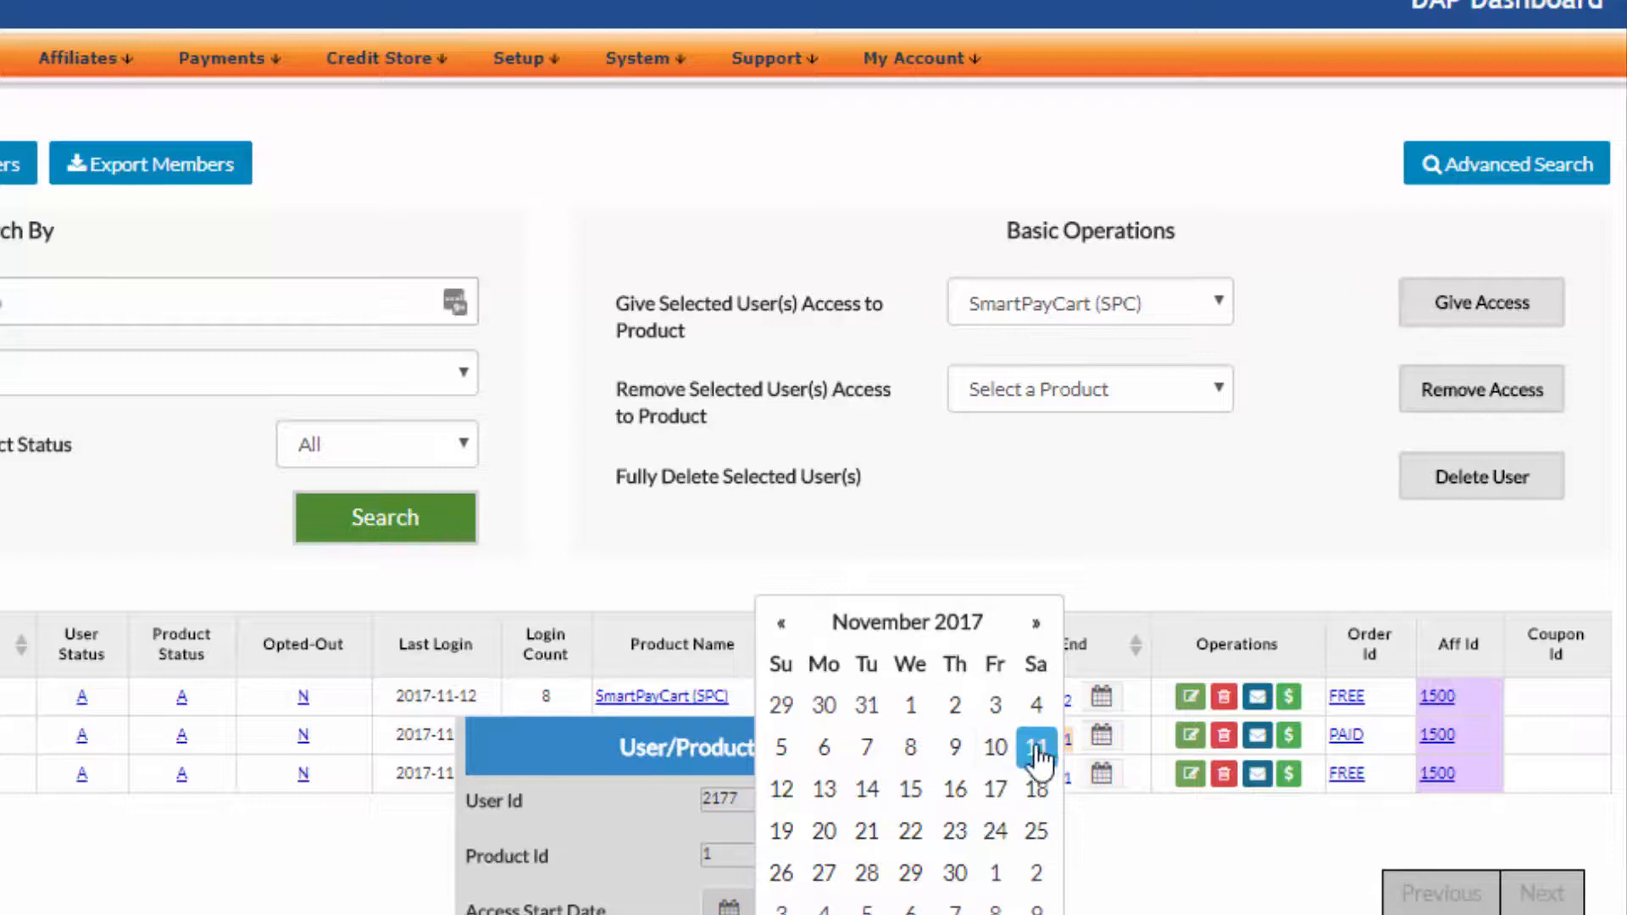
pyautogui.click(1002, 749)
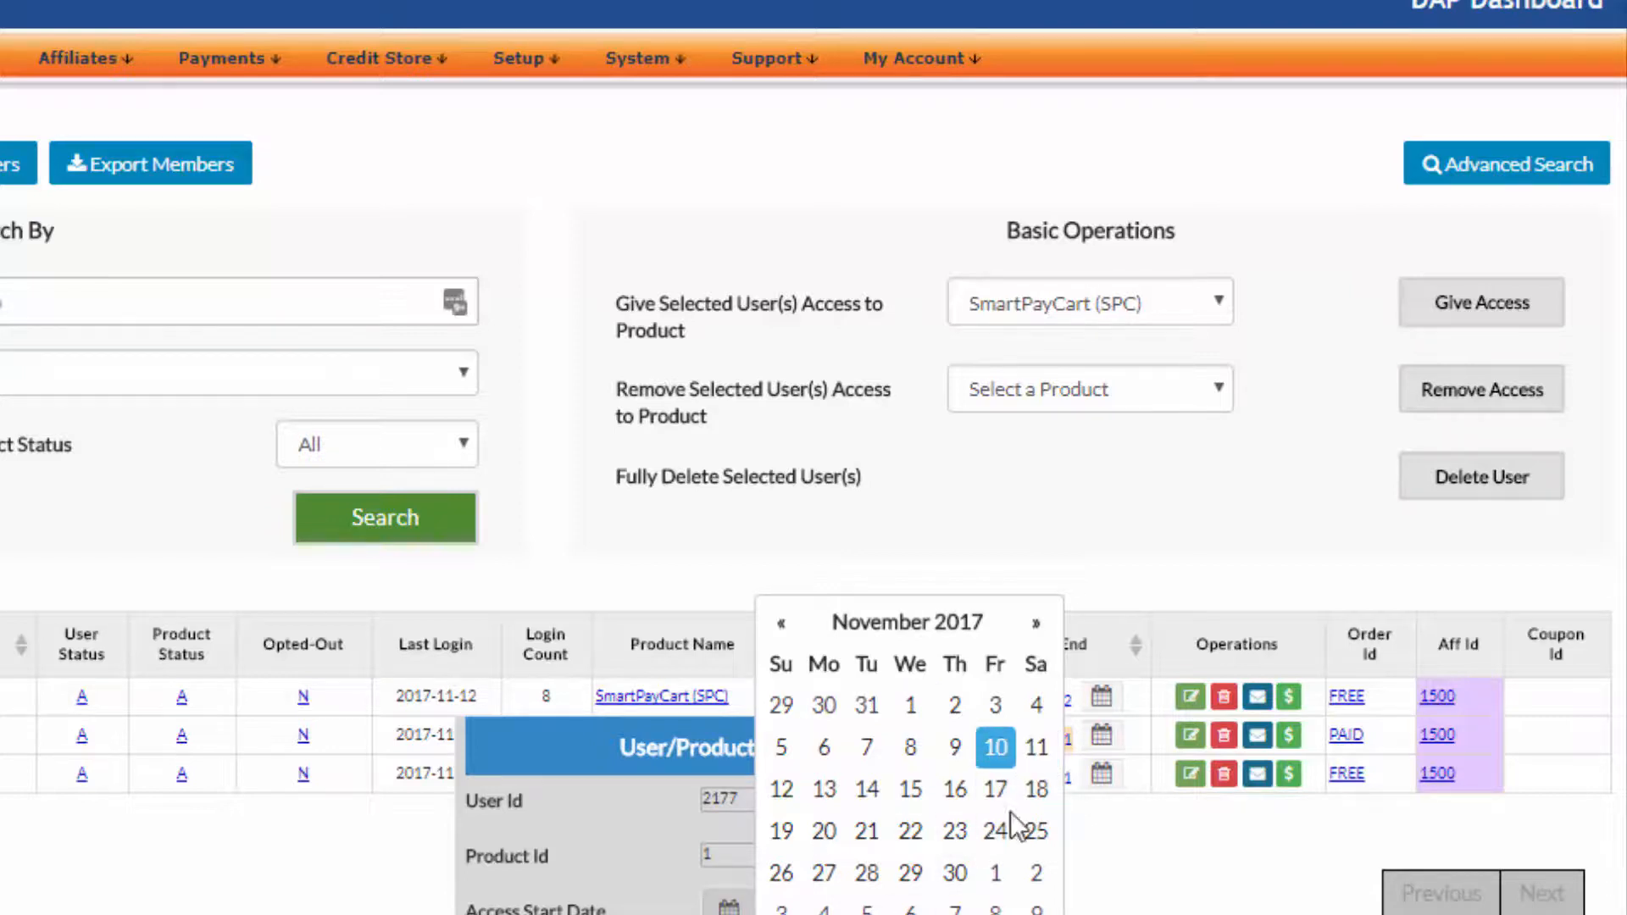
pyautogui.click(1023, 913)
pyautogui.click(932, 911)
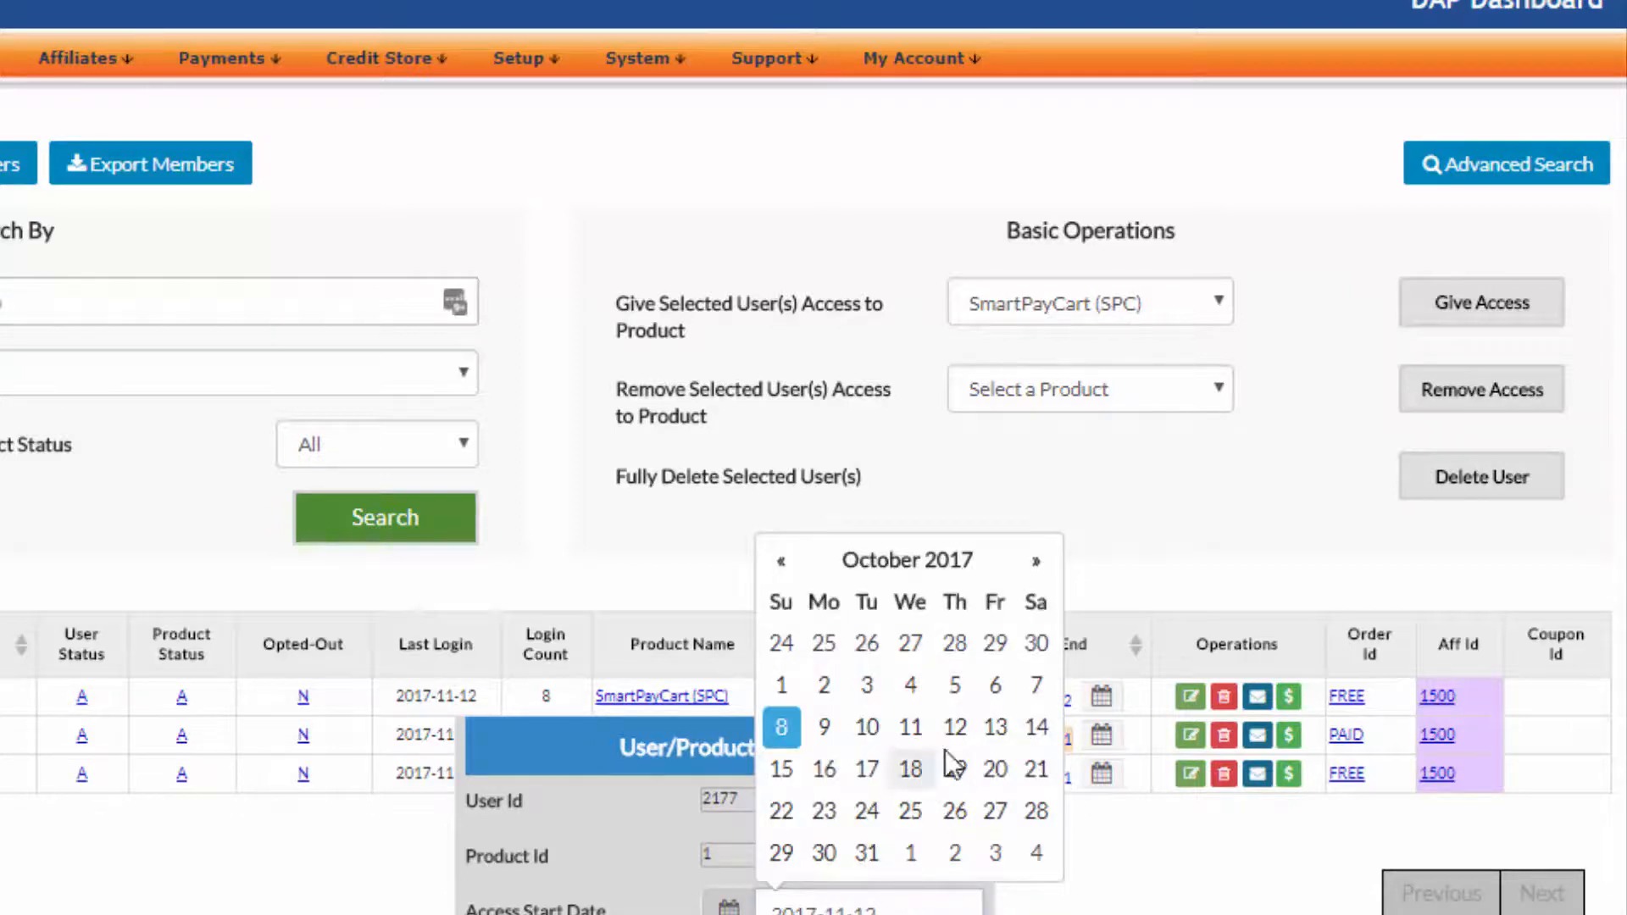
pyautogui.click(865, 729)
pyautogui.click(1038, 911)
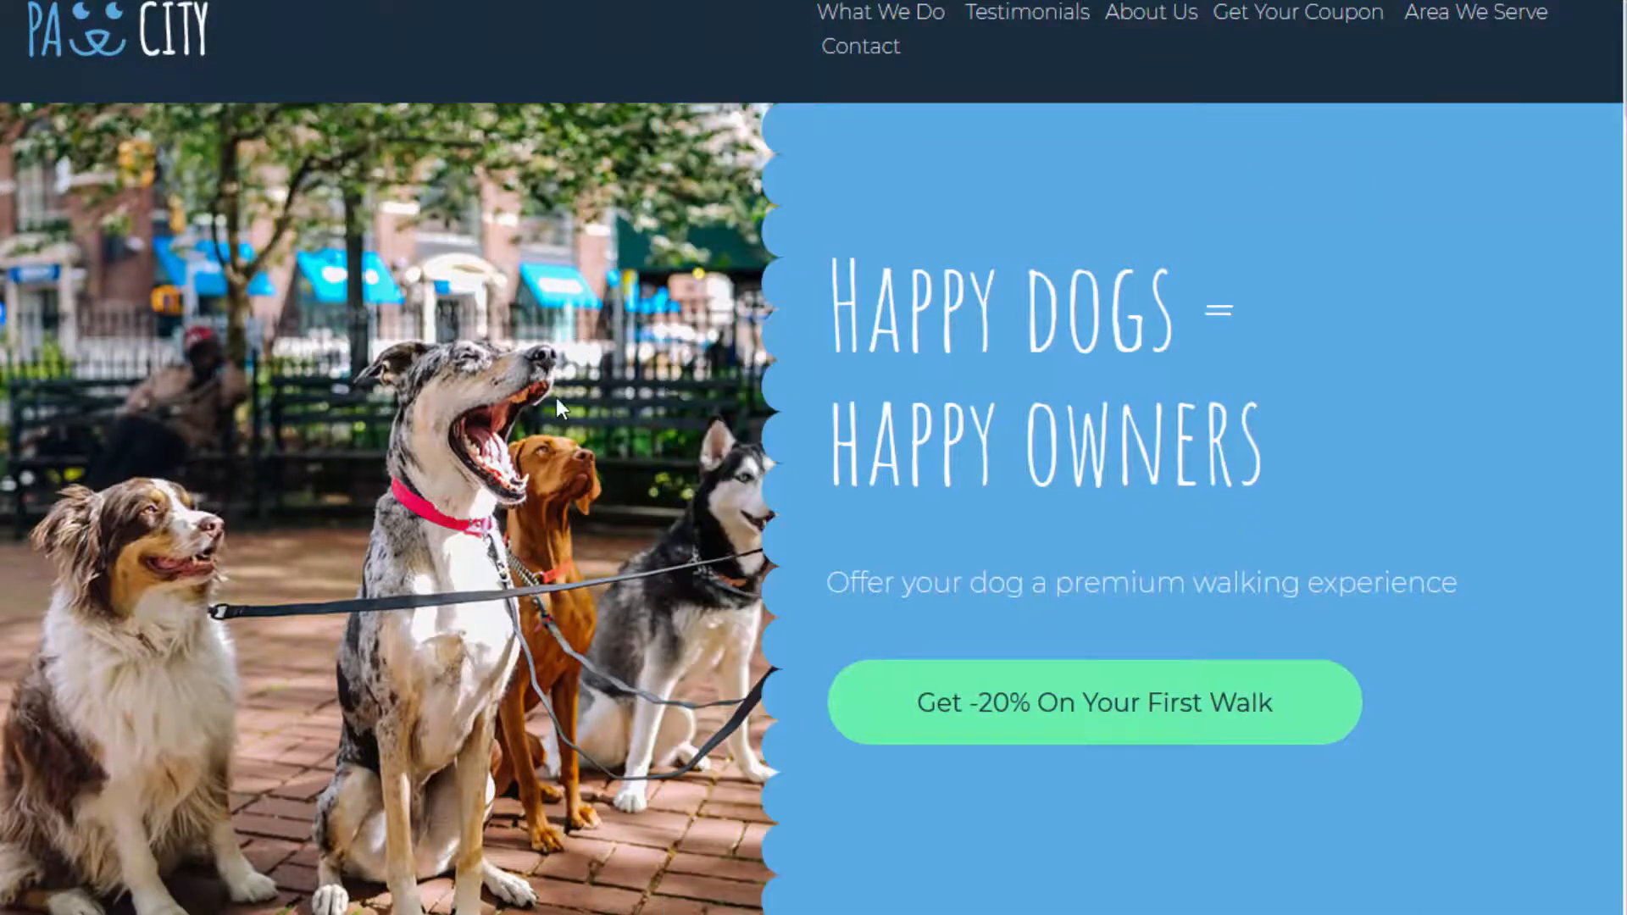
# Examine the live landing page from the header through What We Do, Testimonials, About Us and Get Your Coupon to Area We Serve
pyautogui.scroll(-10, 560, 378)
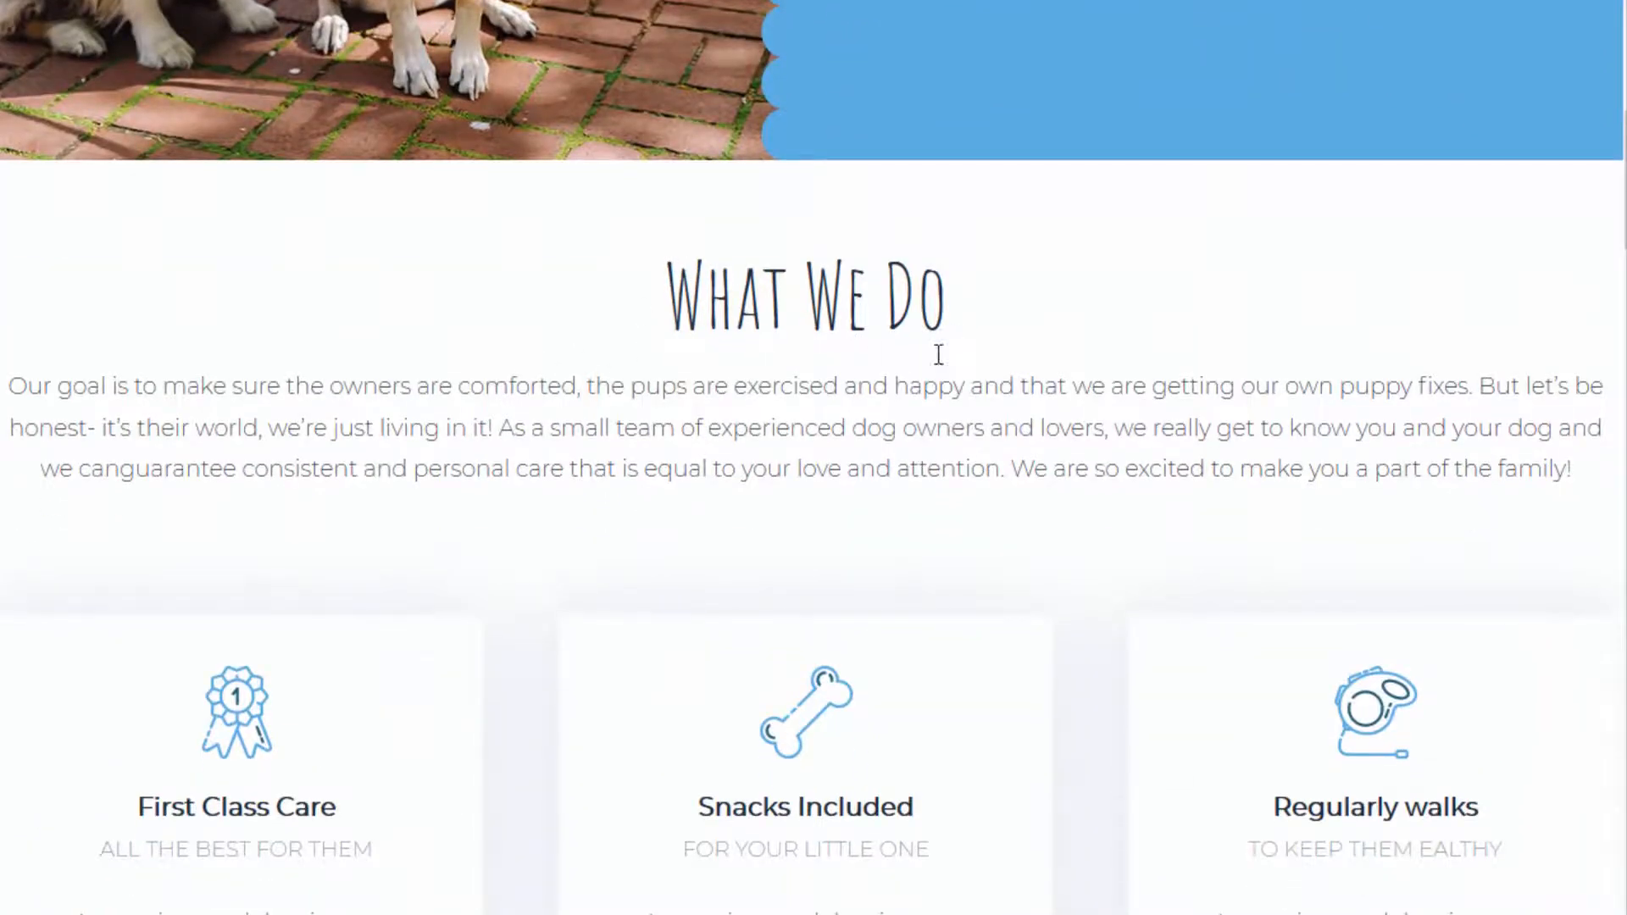
pyautogui.scroll(-5, 741, 468)
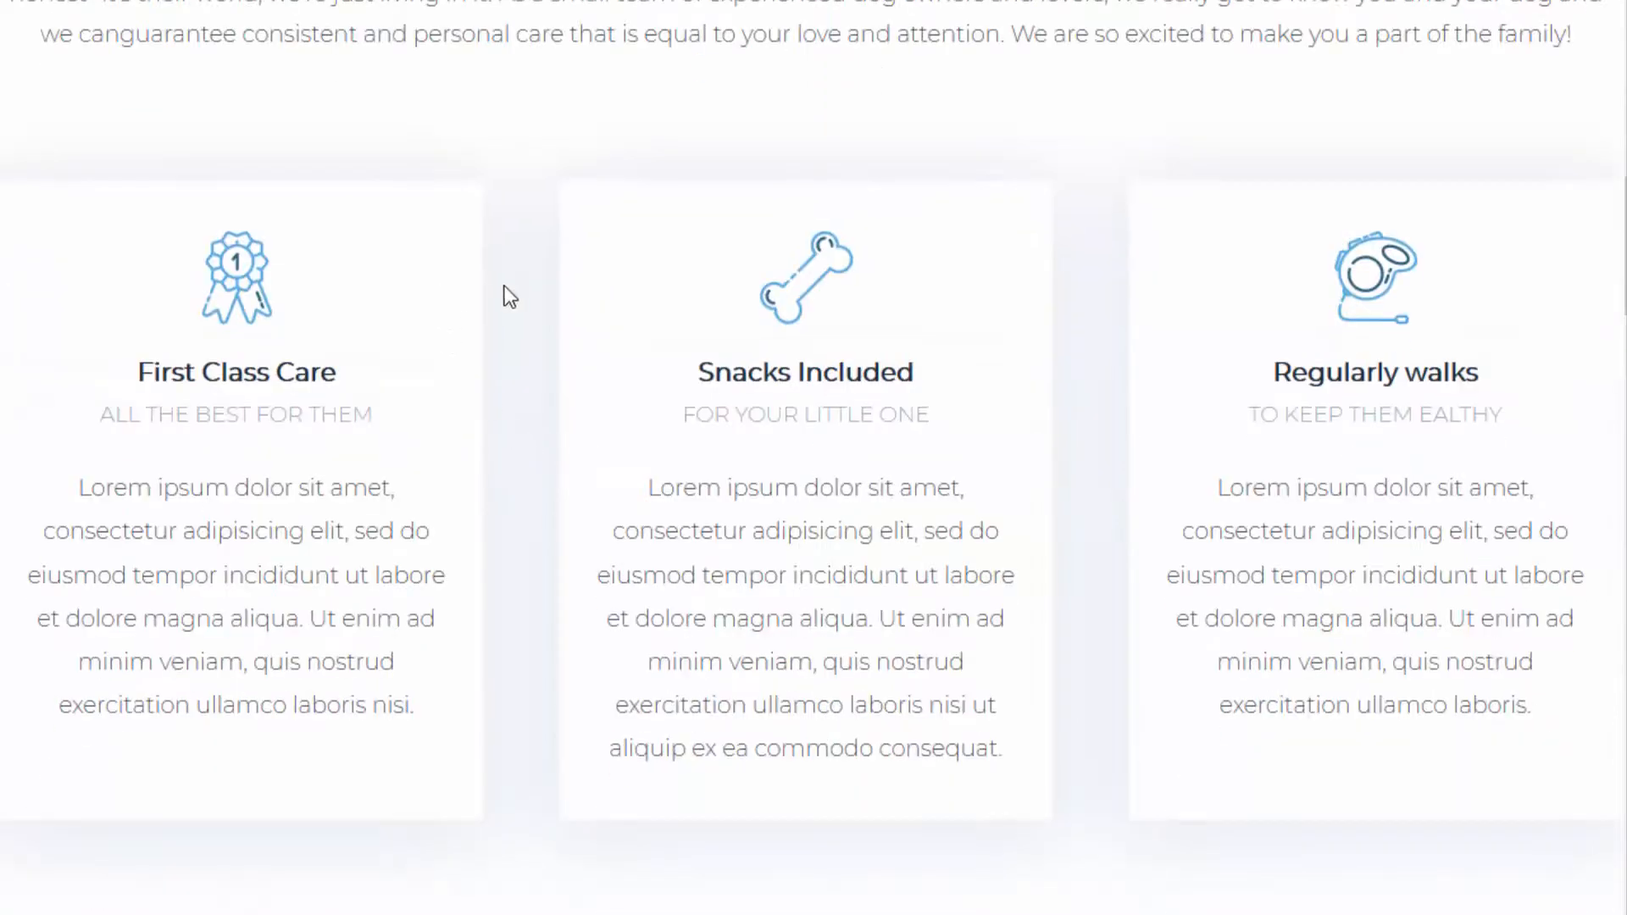
pyautogui.scroll(-9, 475, 309)
pyautogui.scroll(-3, 473, 308)
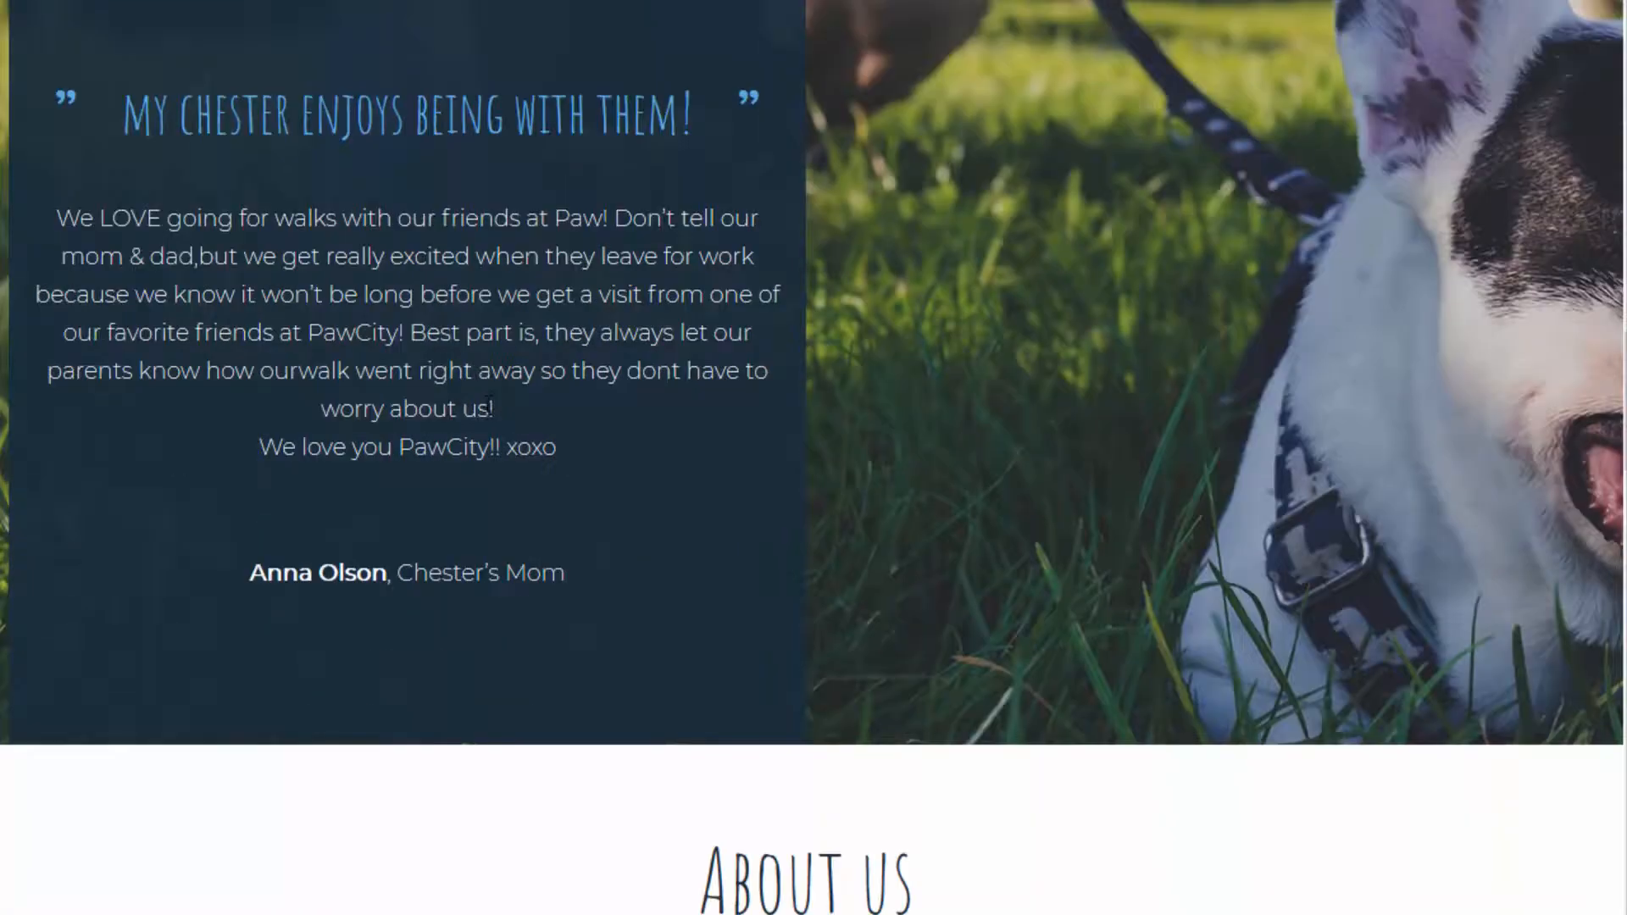
pyautogui.scroll(-18, 488, 406)
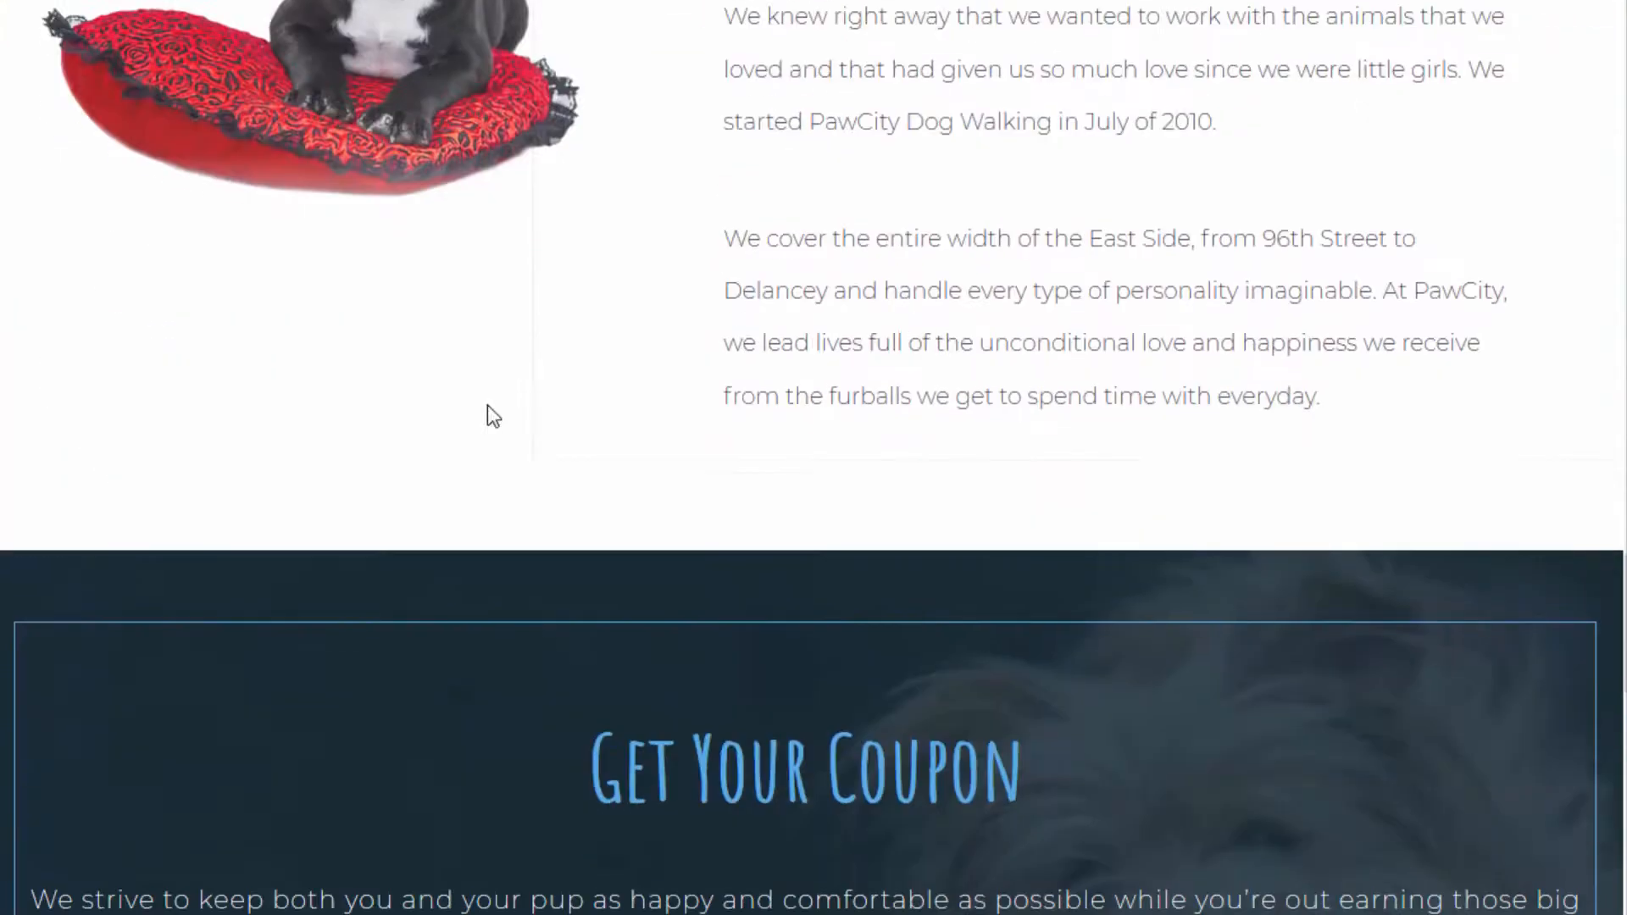
pyautogui.scroll(-7, 500, 398)
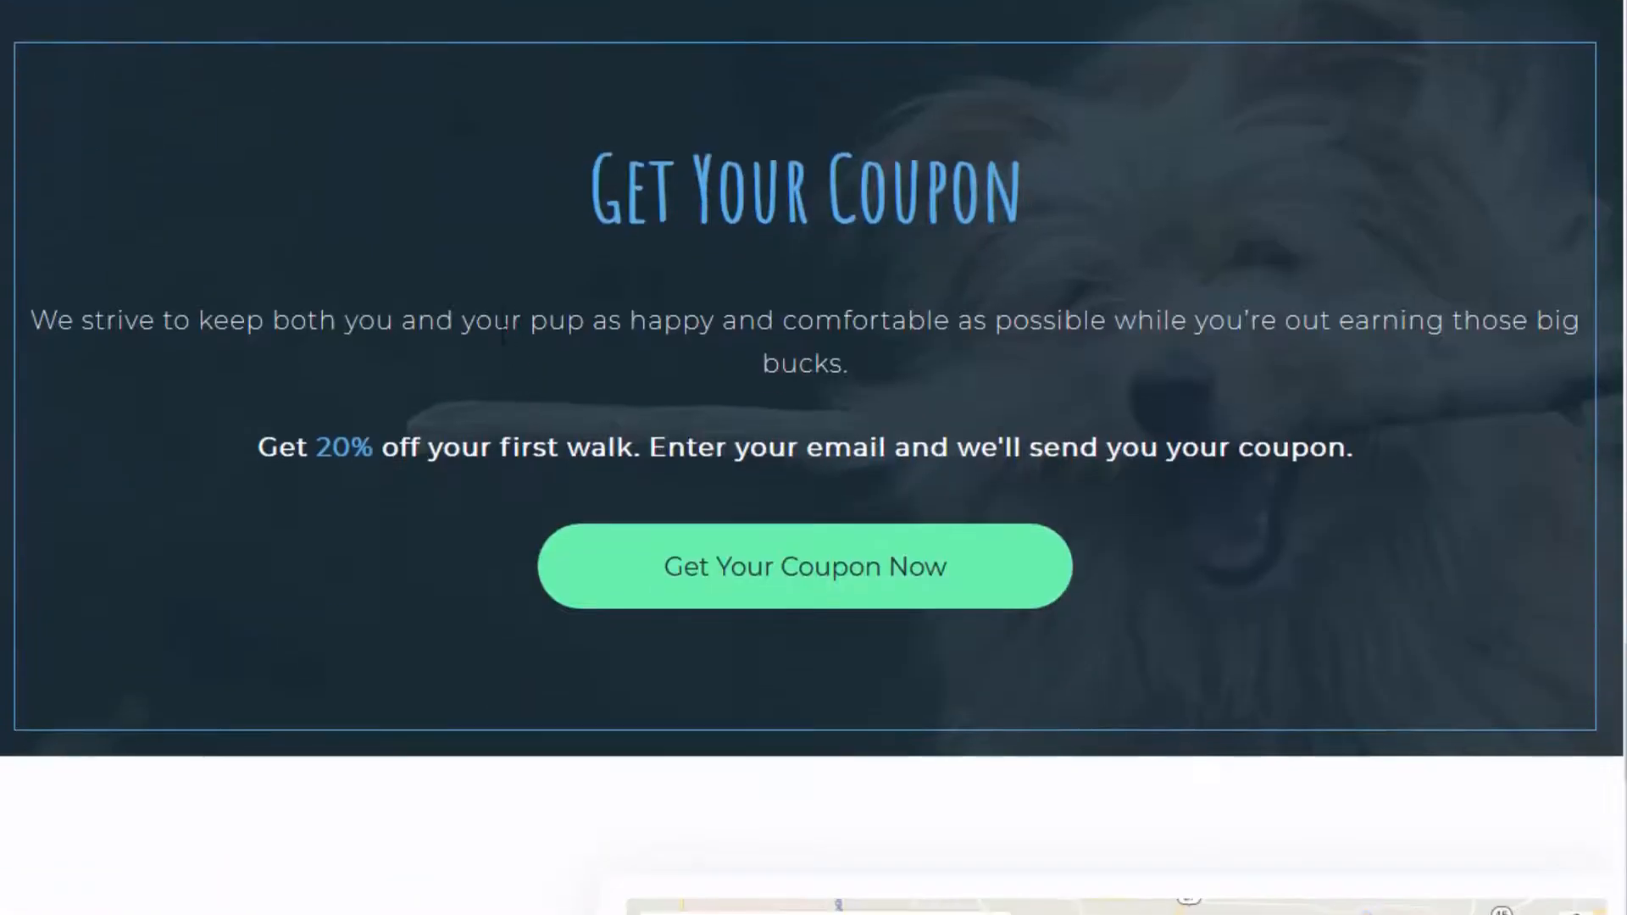
pyautogui.scroll(-3, 501, 367)
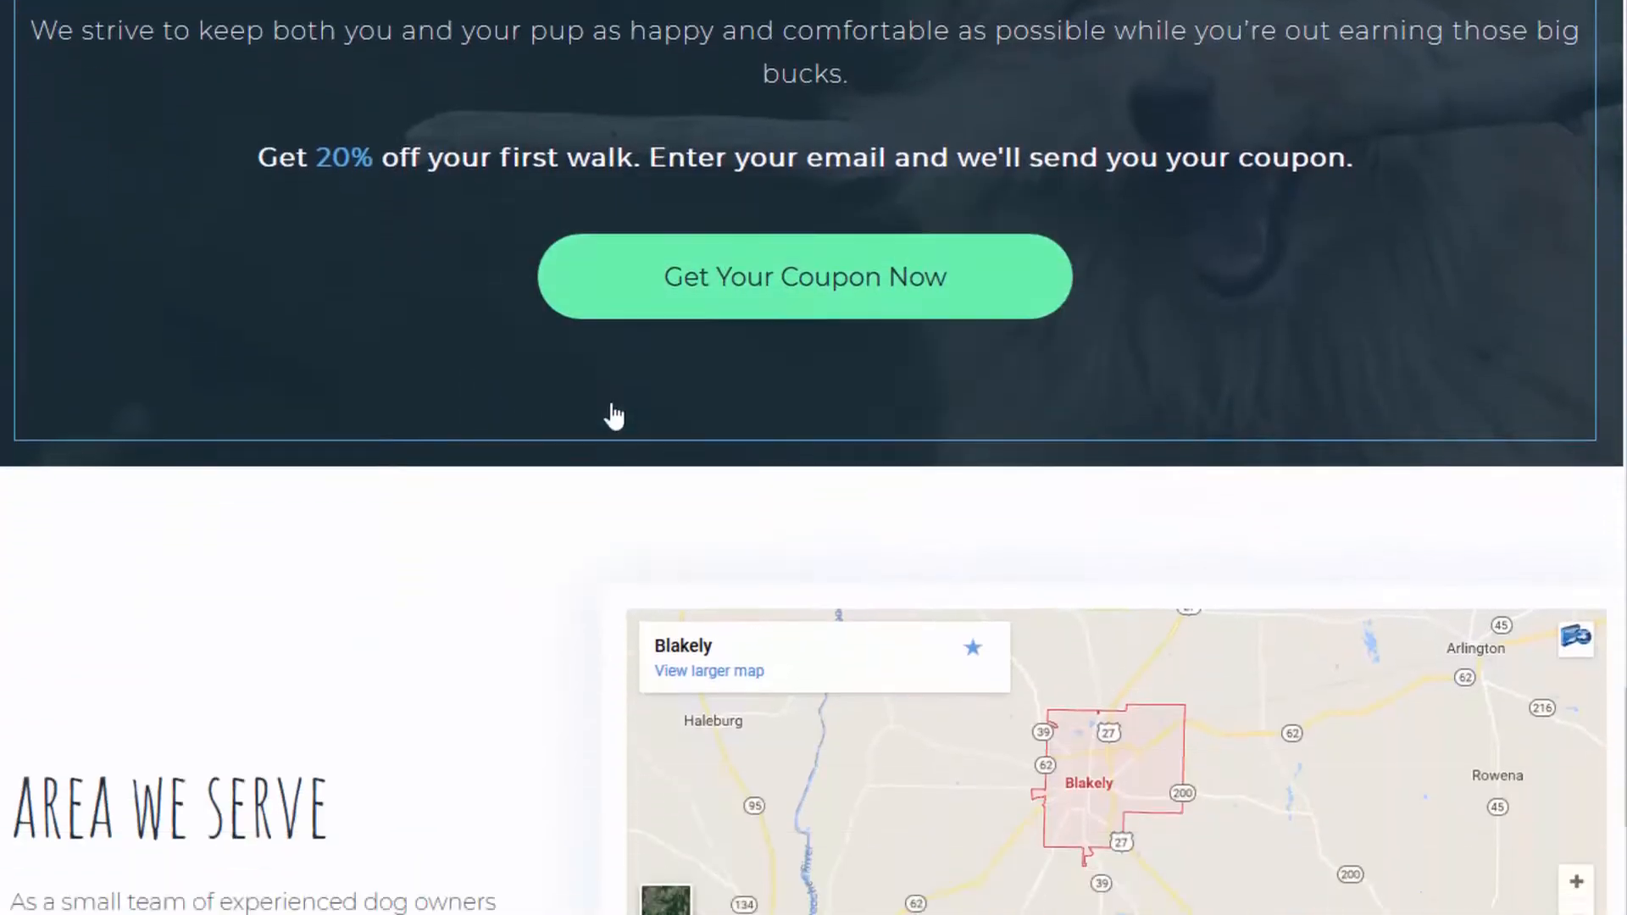
pyautogui.scroll(-6, 612, 410)
pyautogui.scroll(20, 454, 407)
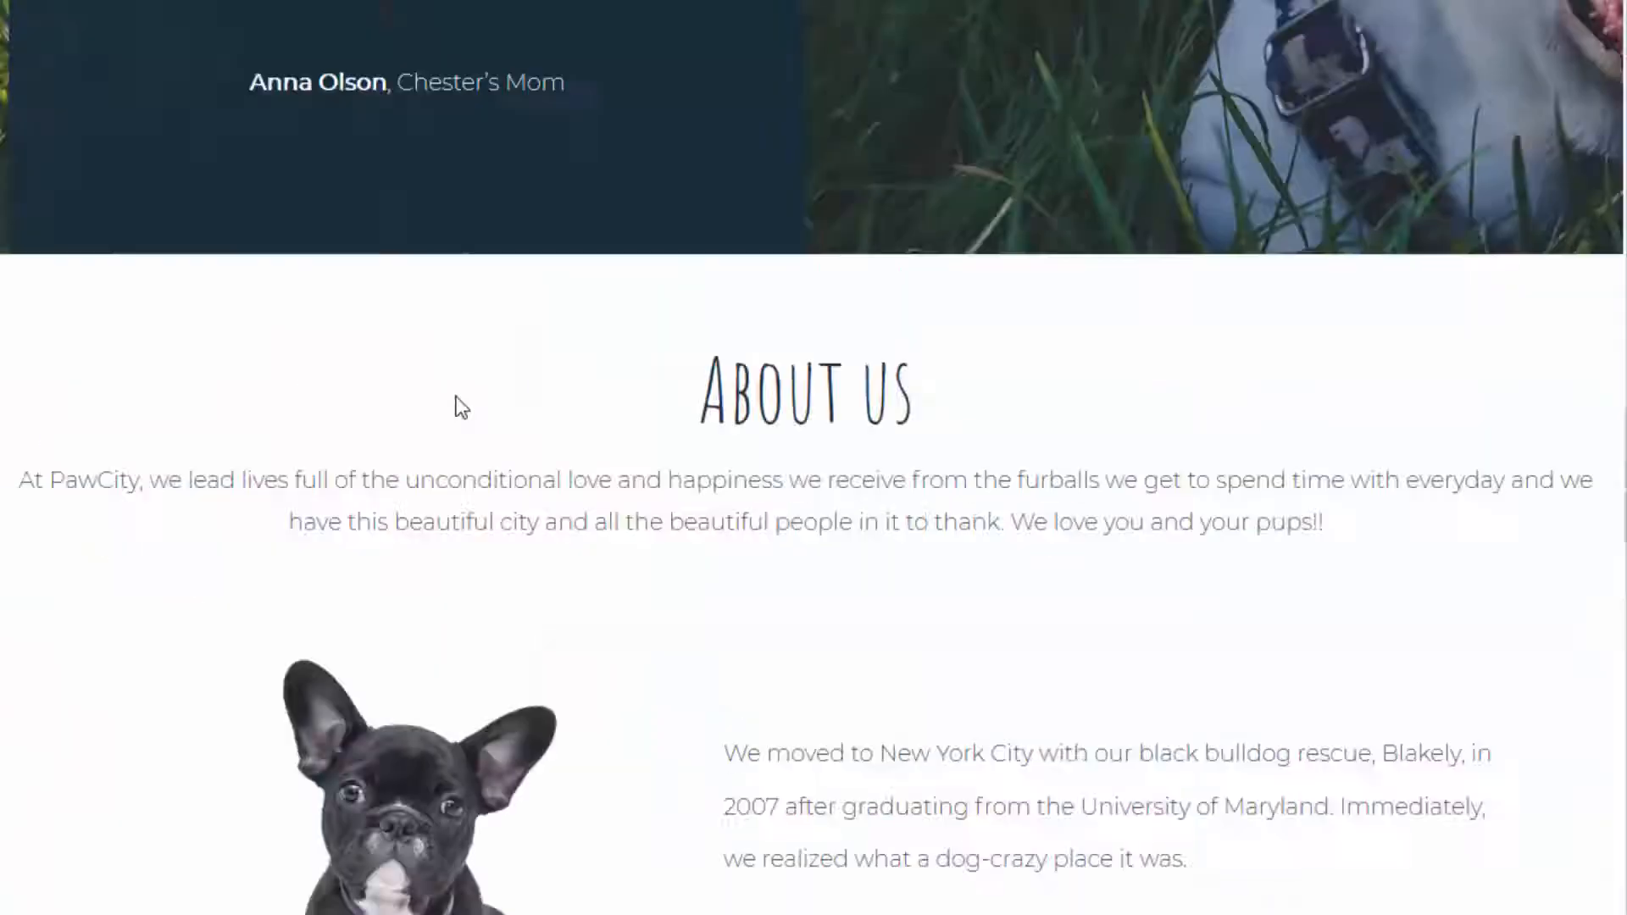
pyautogui.scroll(15, 461, 406)
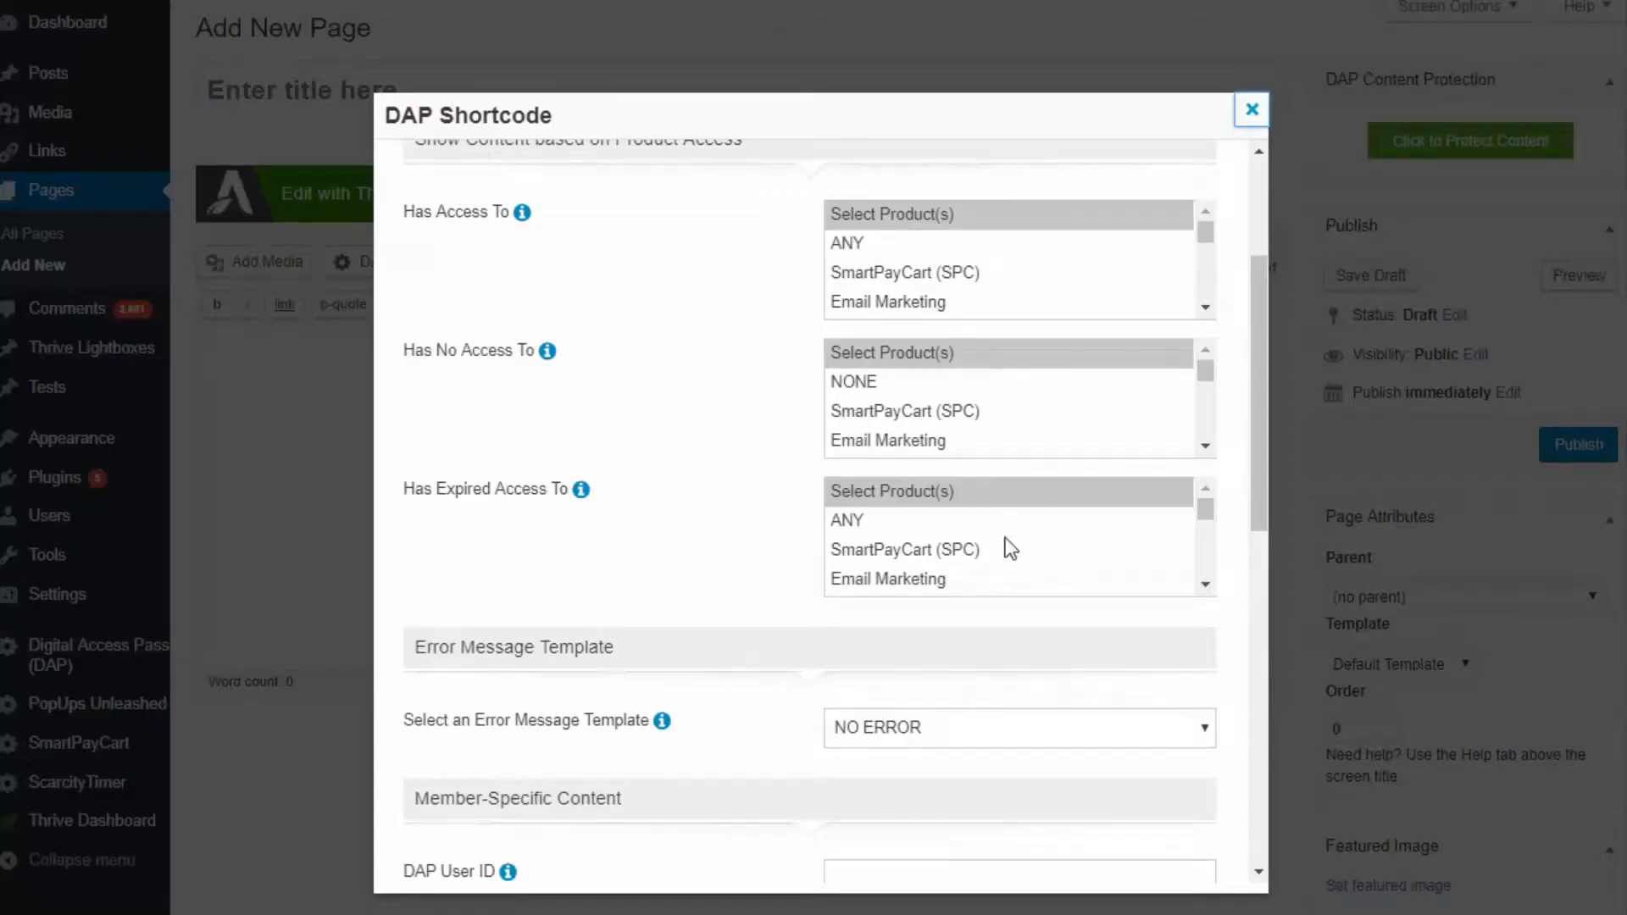
# In the new page's DAP shortcode options, set Has Expired Access To to SmartPayCart (SPC) and Email Marketing
pyautogui.click(969, 558)
pyautogui.keyDown('ctrl'); pyautogui.click(944, 576); pyautogui.keyUp('ctrl')
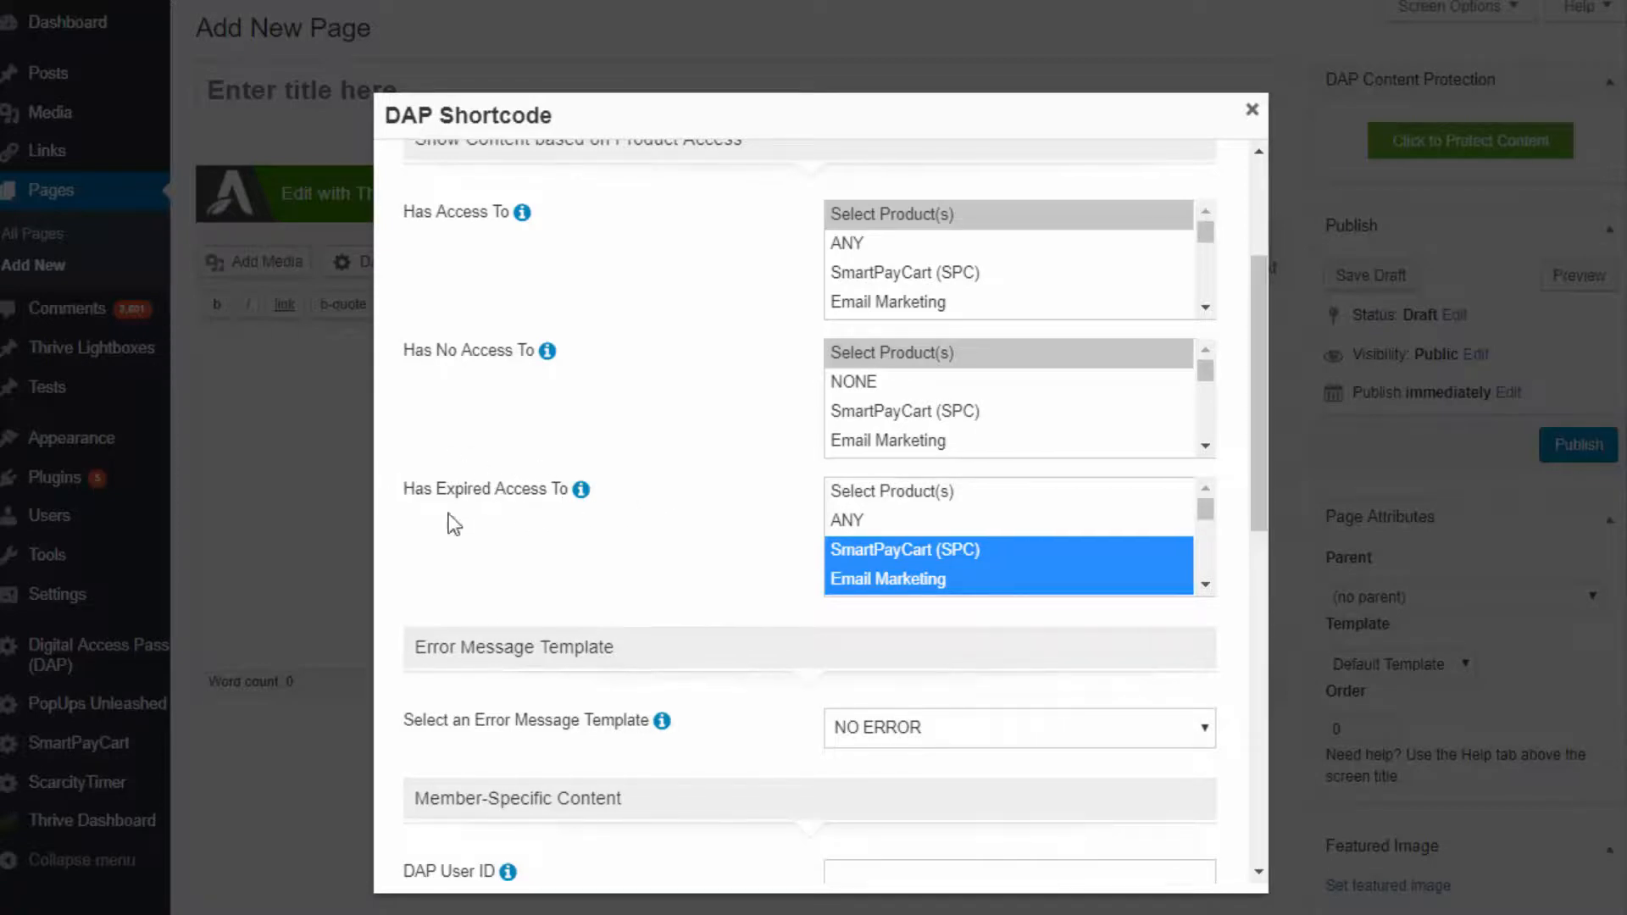
pyautogui.click(729, 534)
# Review the Error Message Template setting together with the login status and product access options of the DAP shortcode
pyautogui.scroll(-3, 661, 521)
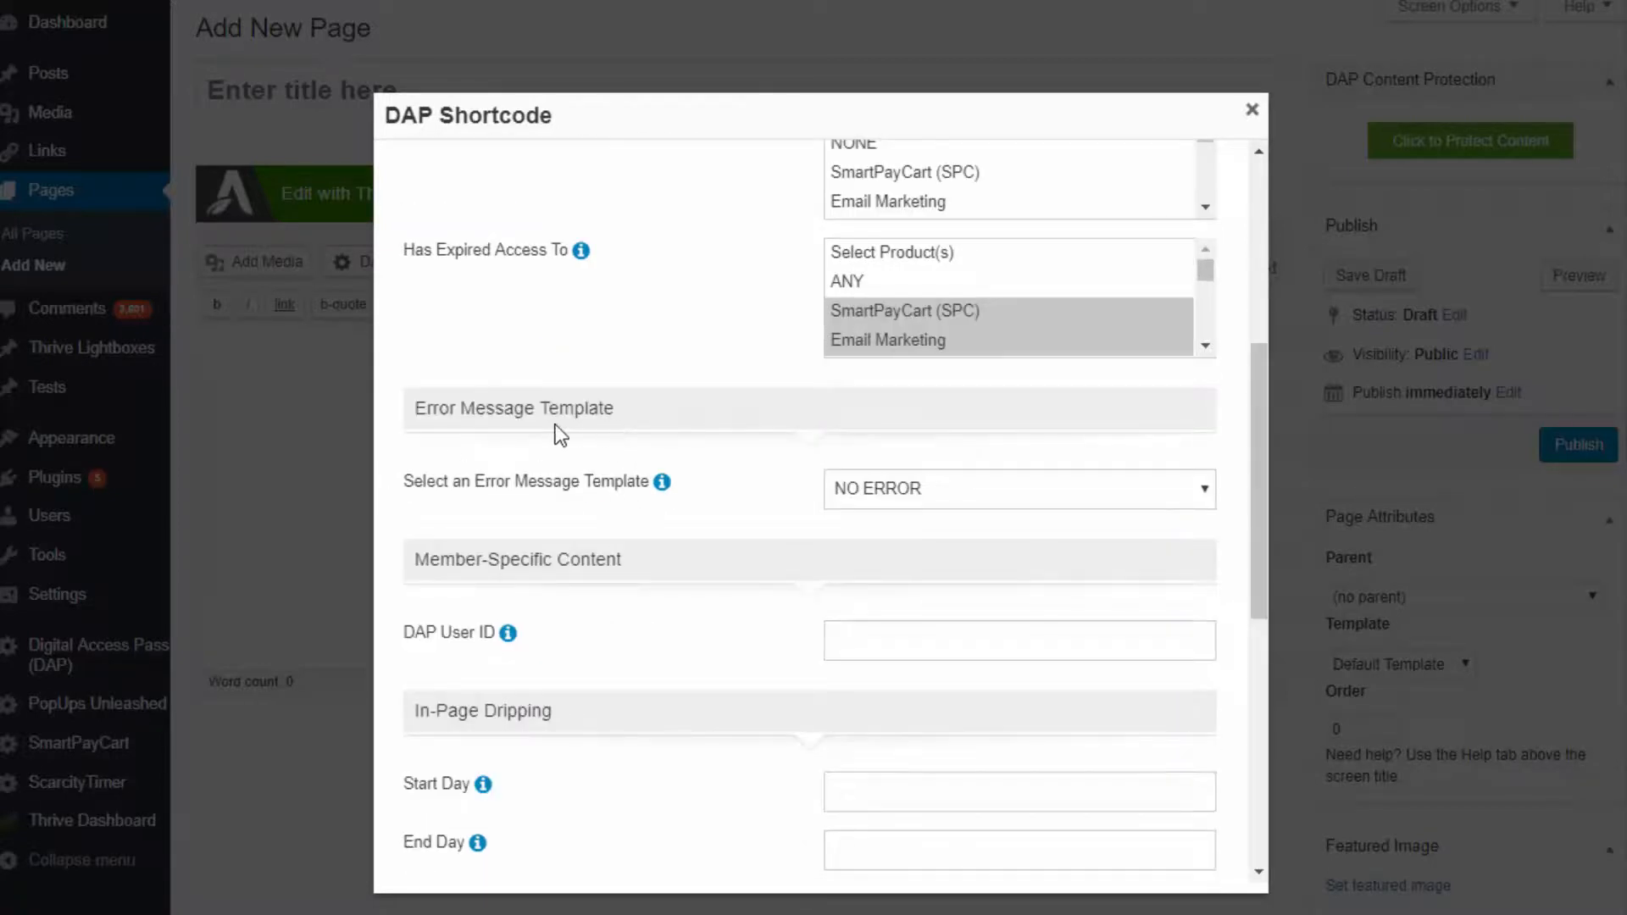
pyautogui.scroll(1, 603, 429)
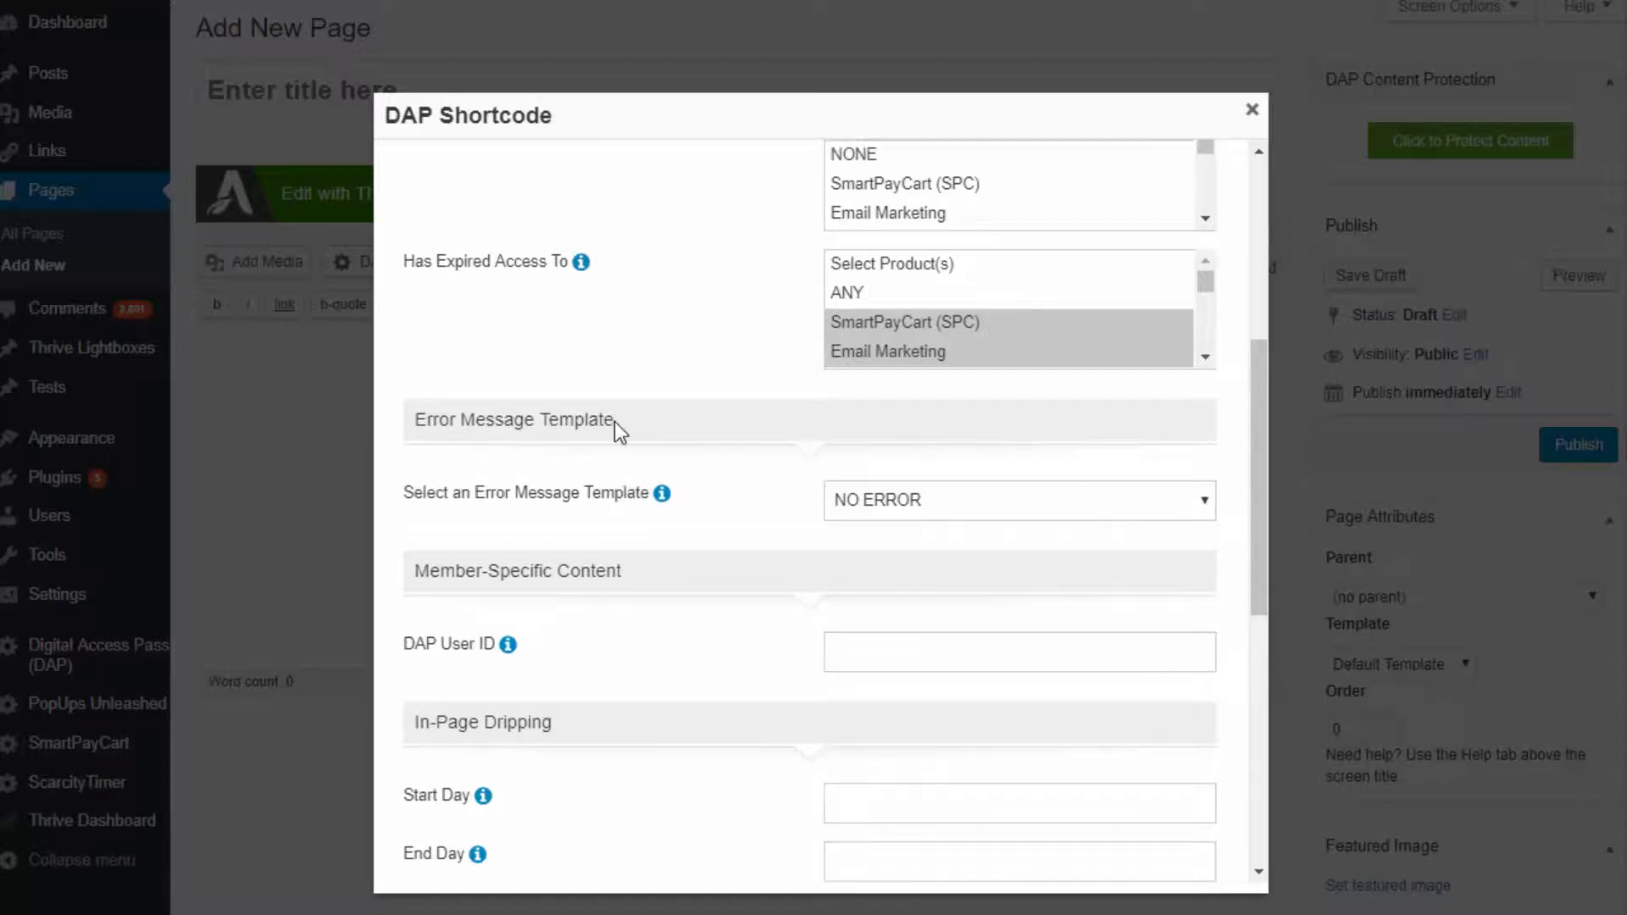
pyautogui.scroll(-1, 615, 461)
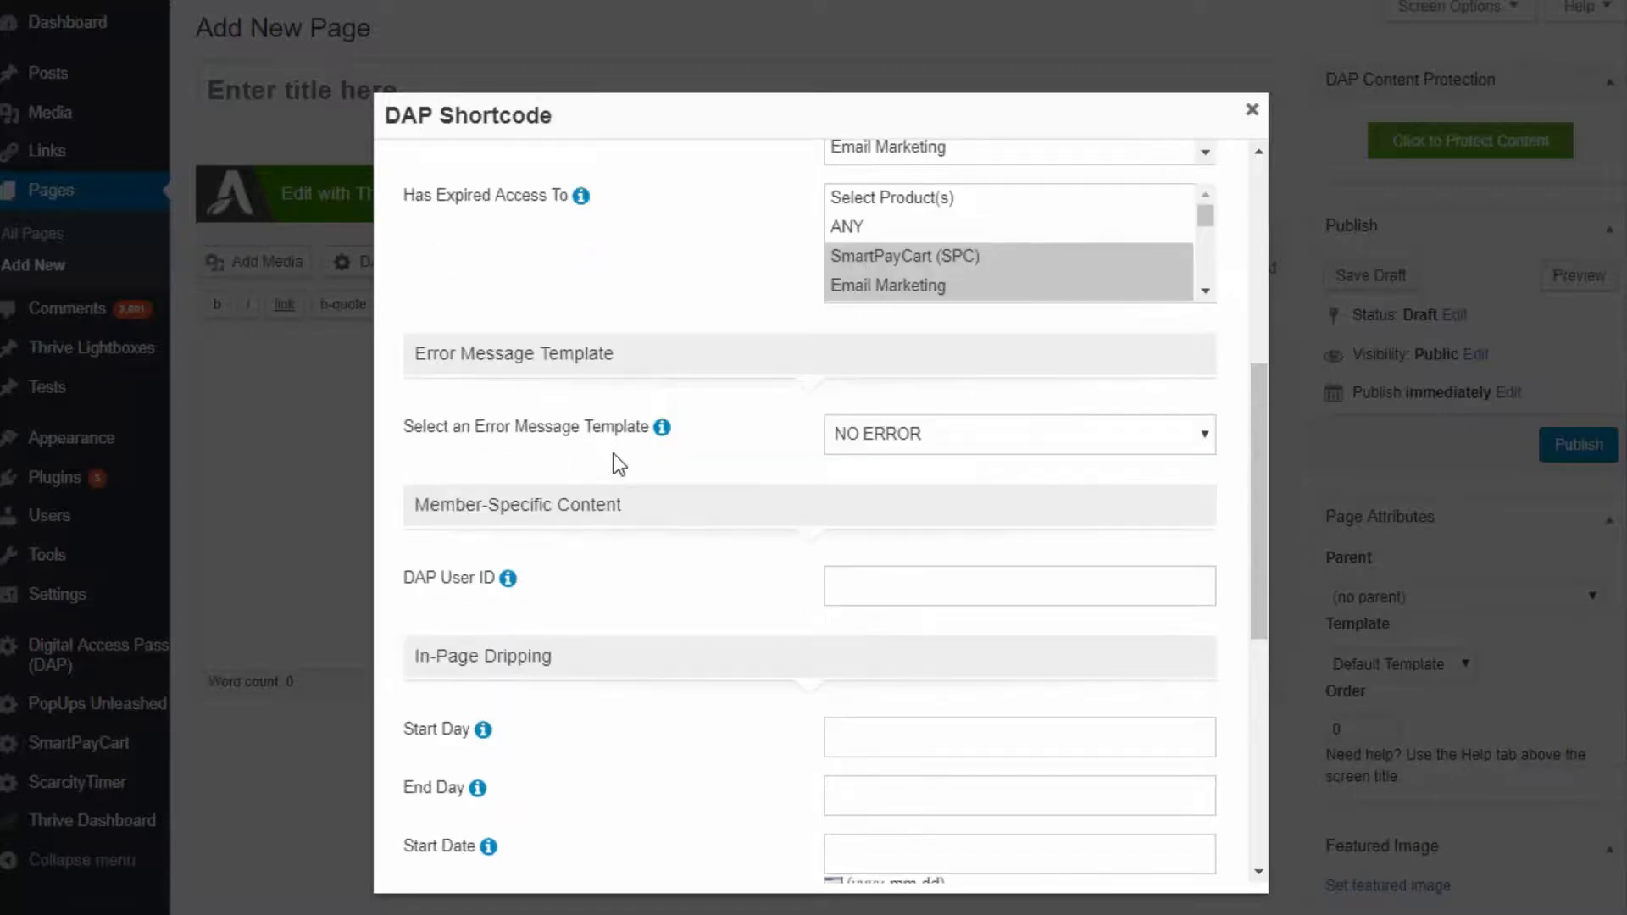
pyautogui.scroll(-1, 820, 486)
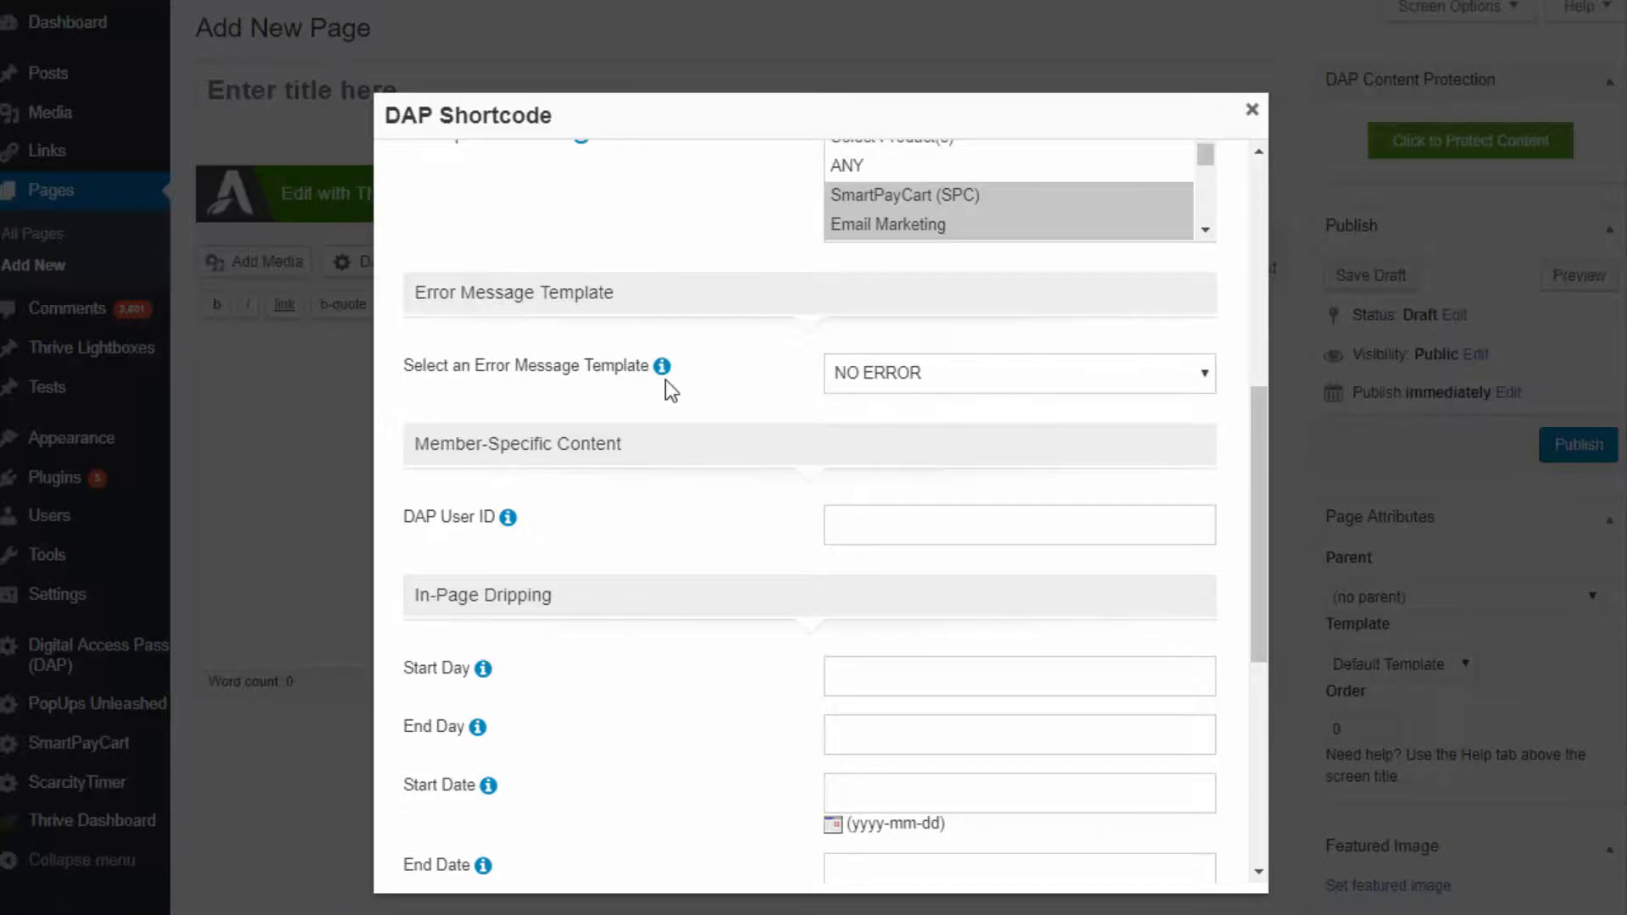
pyautogui.scroll(5, 788, 389)
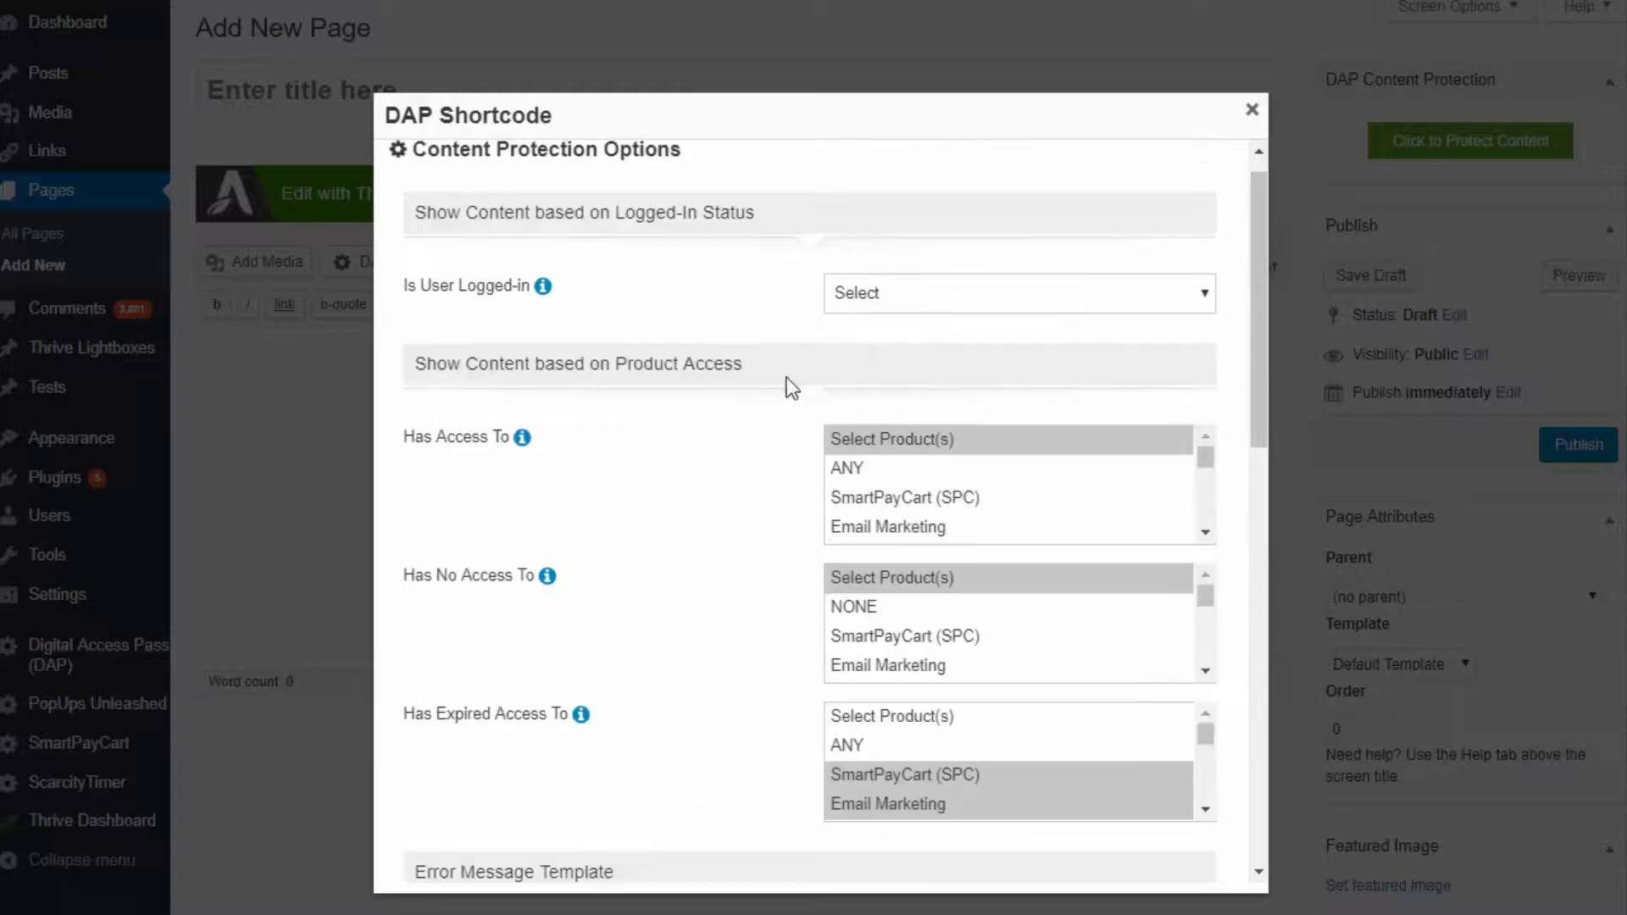
pyautogui.scroll(-5, 843, 591)
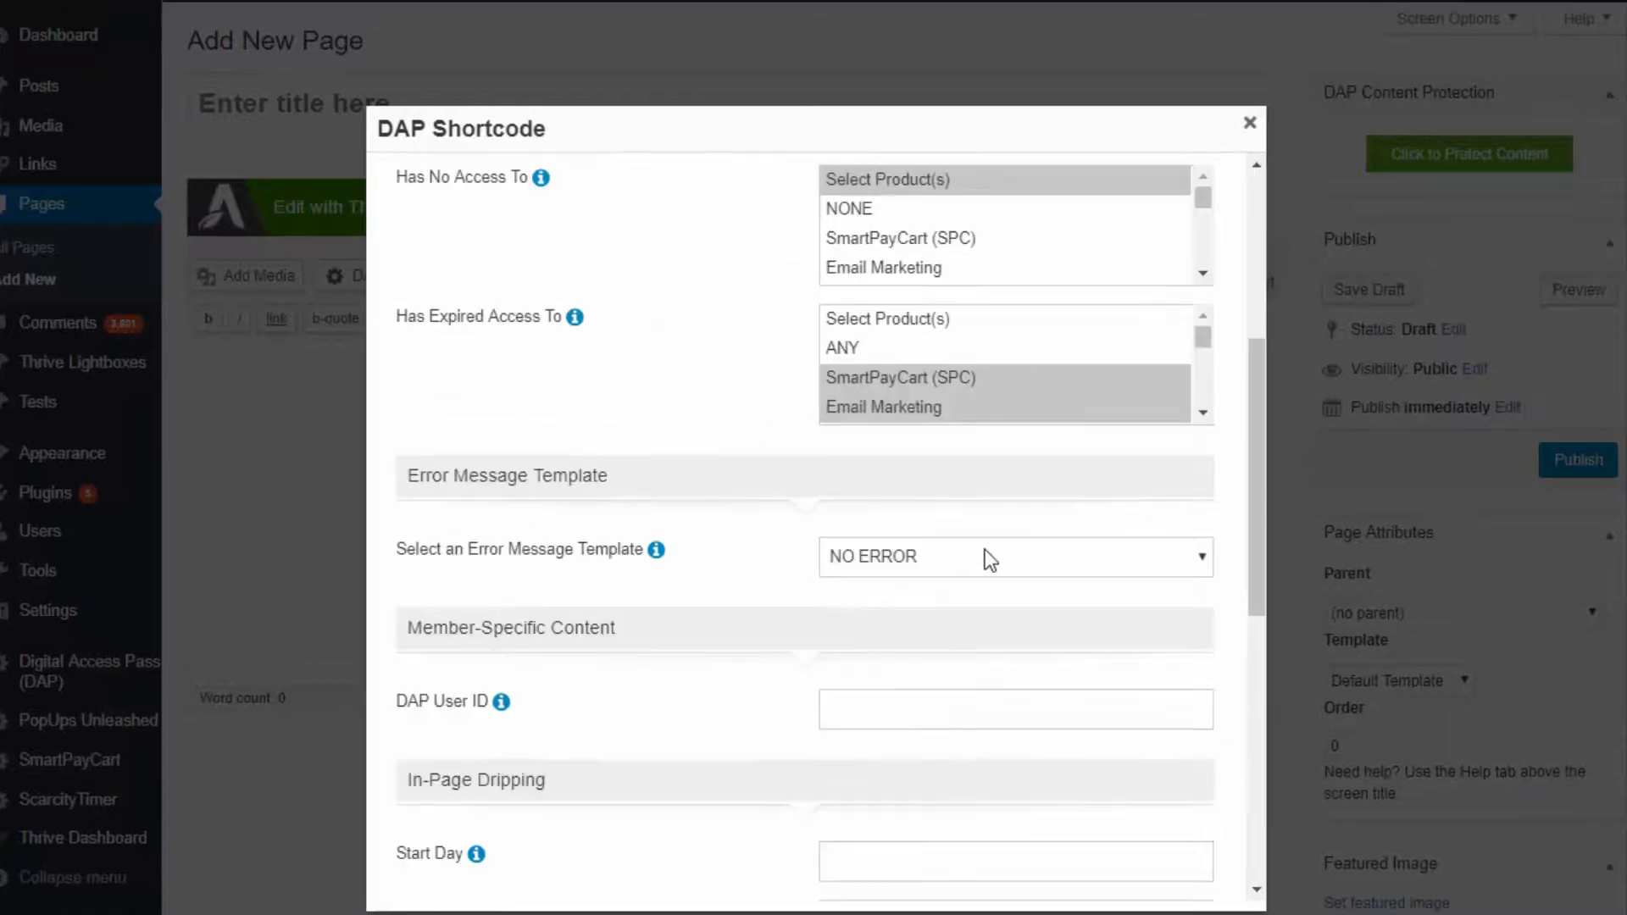
# Set the shortcode's Error Message Template to SHORT and examine the Error Msg: LONG text in the DAP setup templates
pyautogui.click(933, 576)
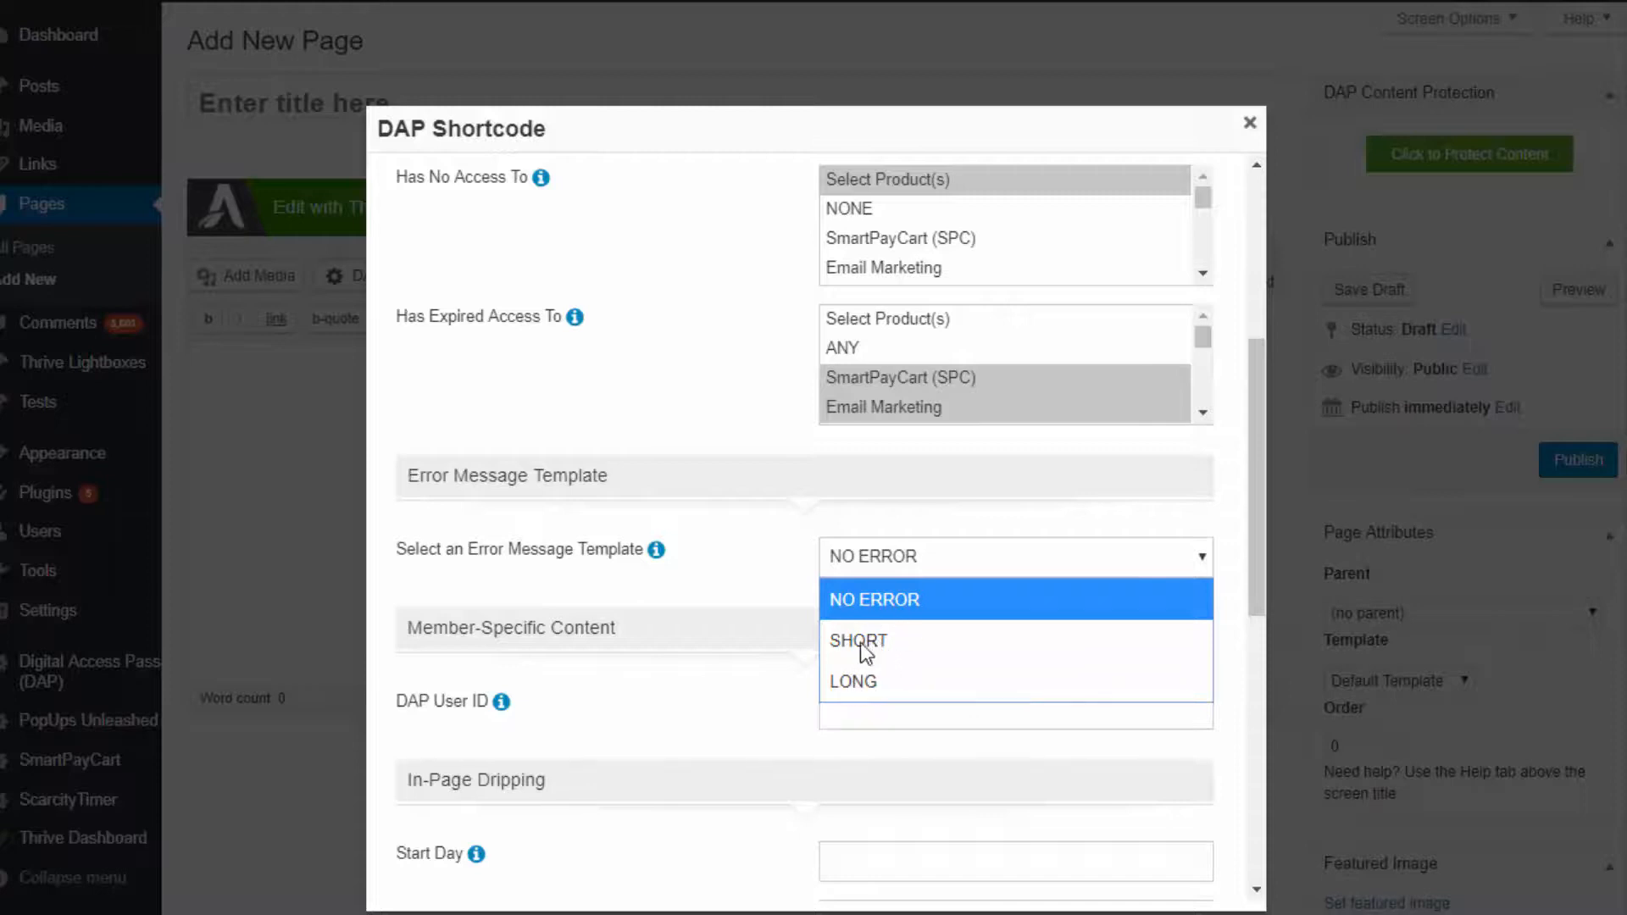
pyautogui.click(890, 647)
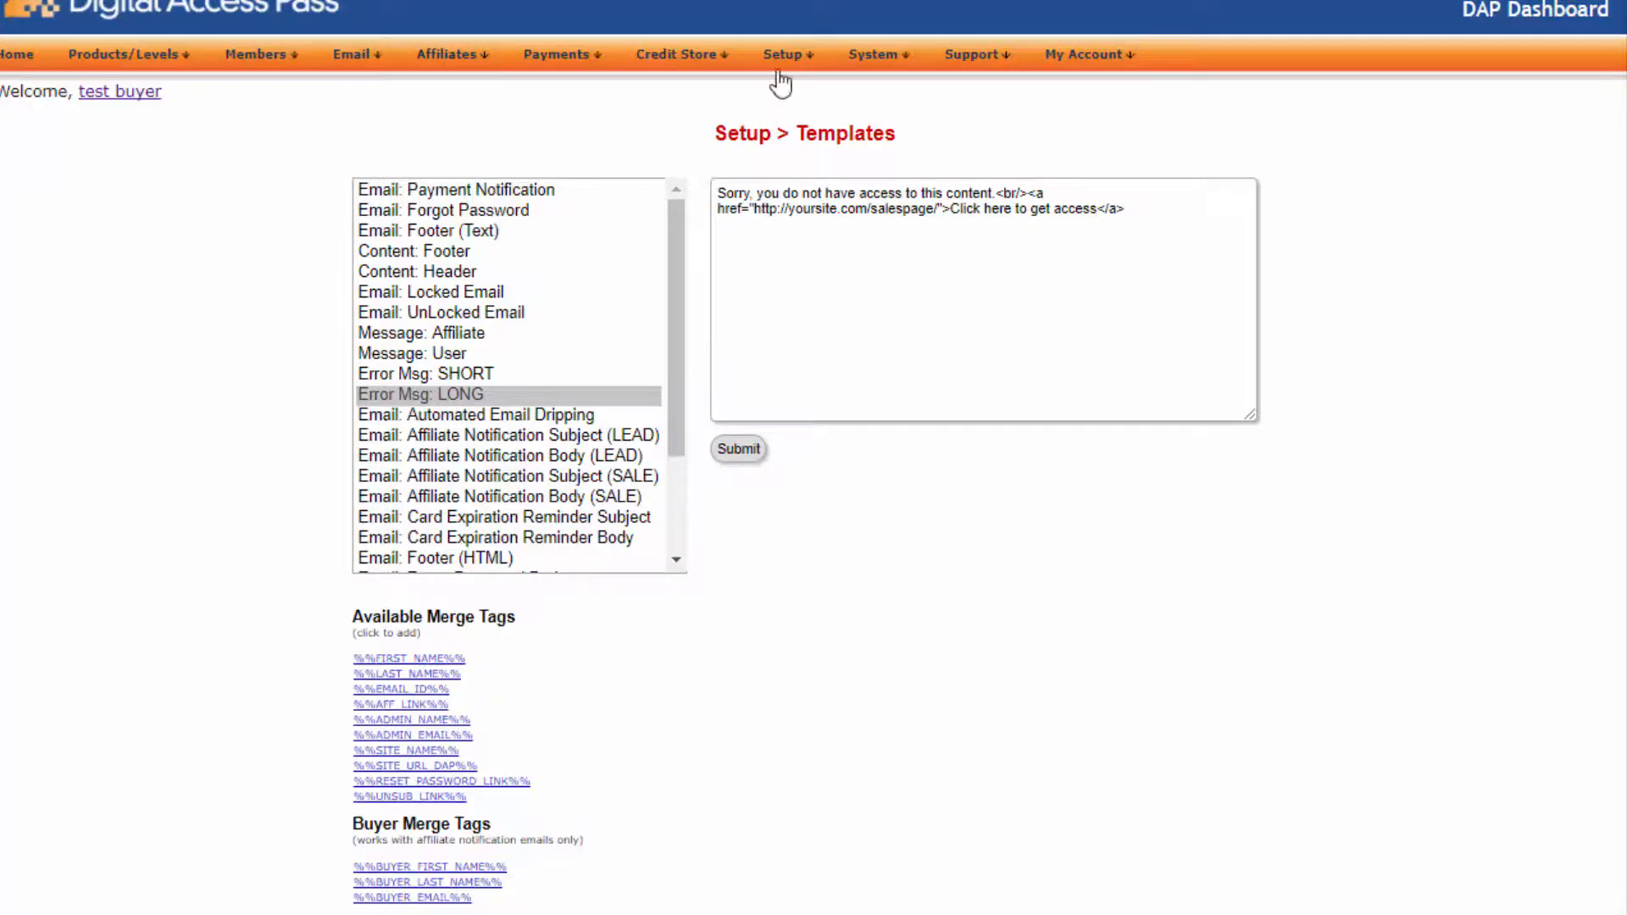
pyautogui.moveTo(790, 56)
pyautogui.moveTo(1170, 225); pyautogui.dragTo(643, 187)
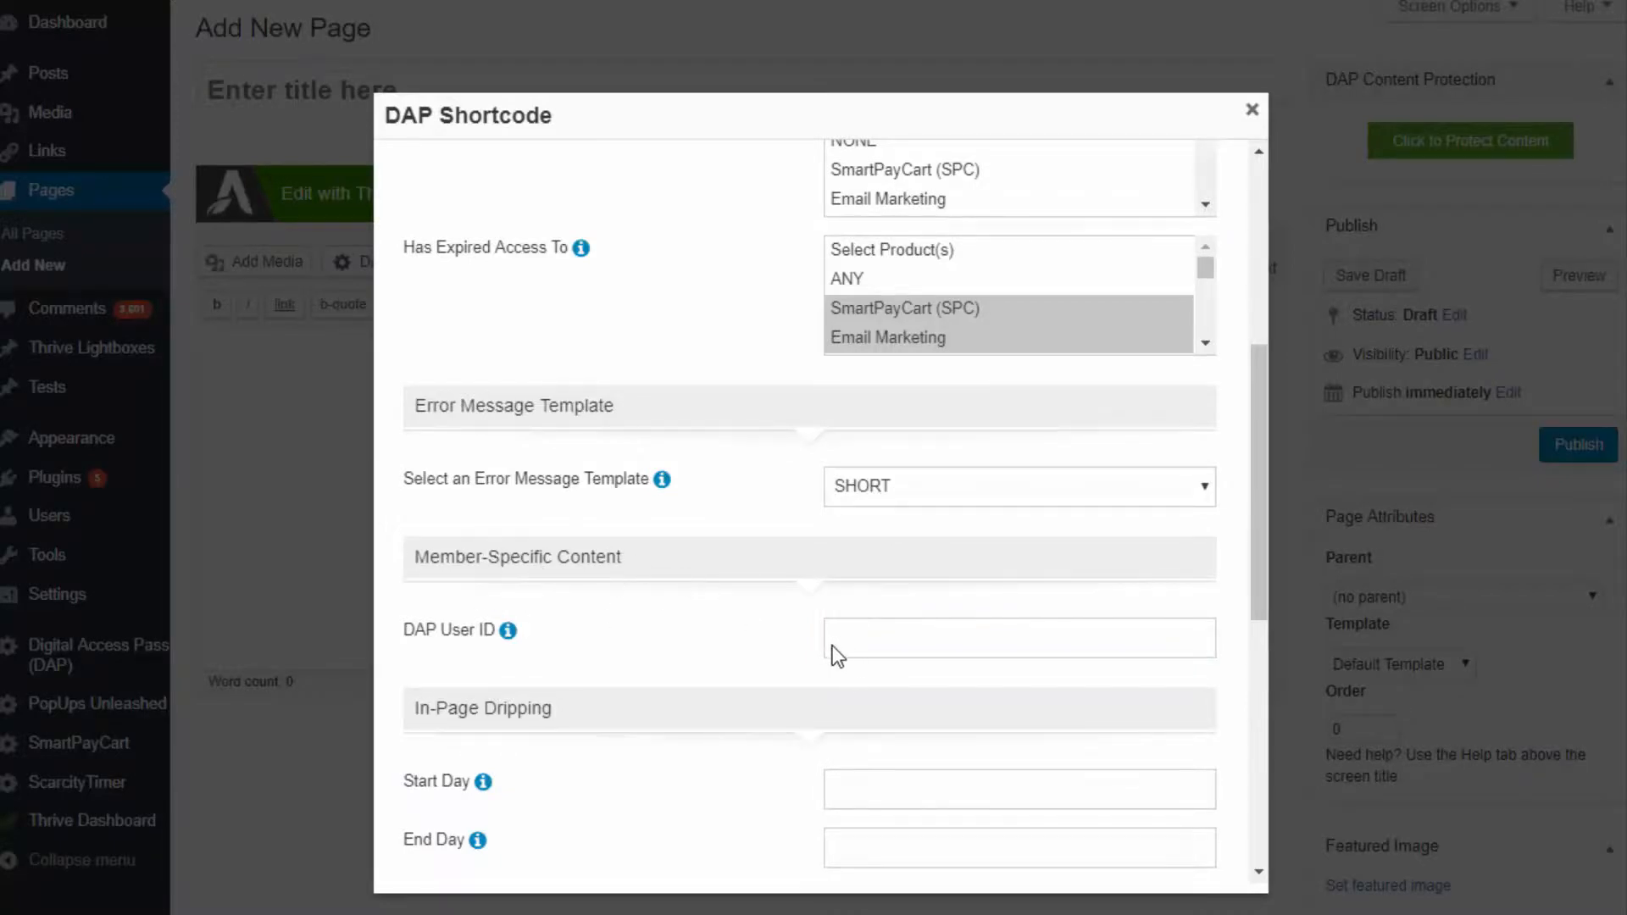
# Leave DAP User ID empty and set the In-Page Dripping Start Day to 5 and End Day to 30
pyautogui.click(937, 642)
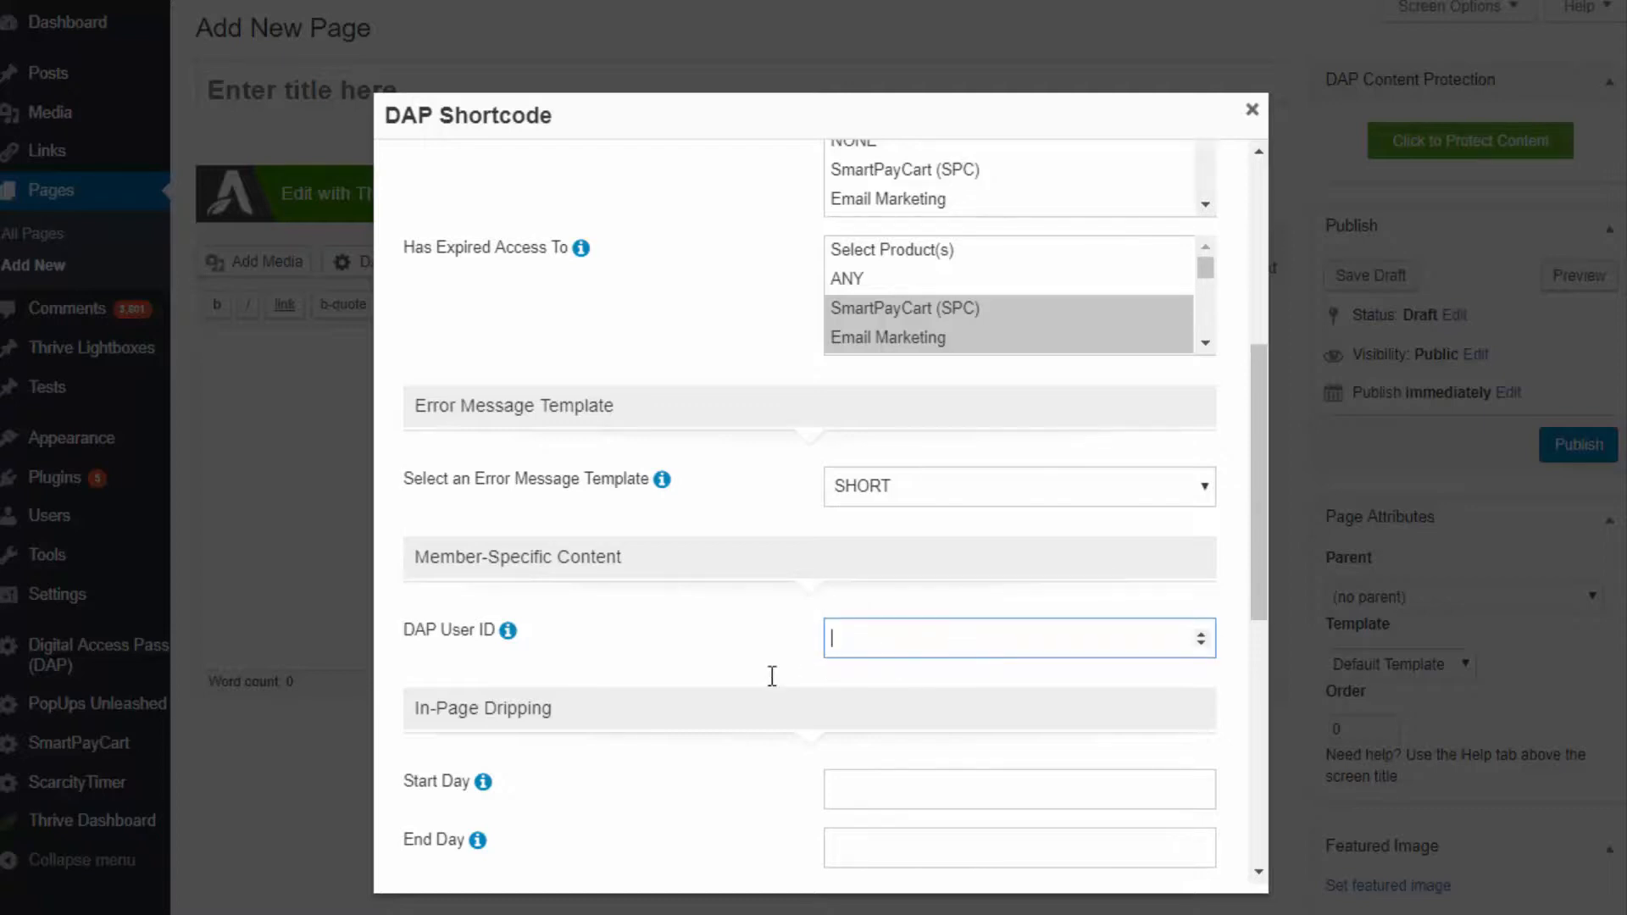
pyautogui.scroll(-1, 713, 651)
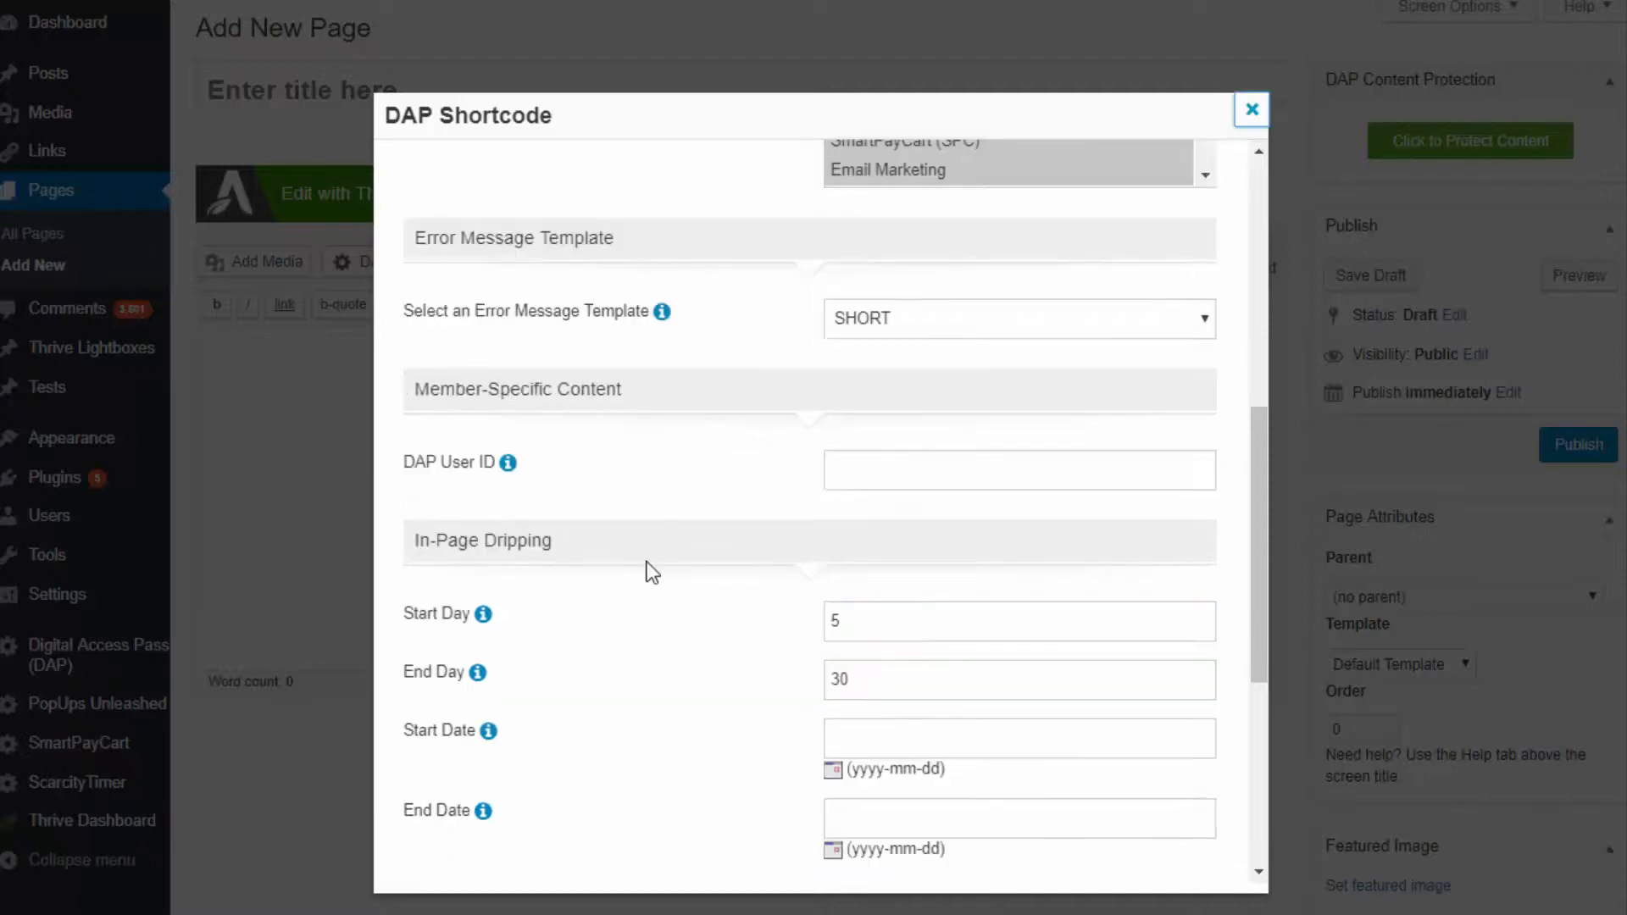
pyautogui.click(647, 562)
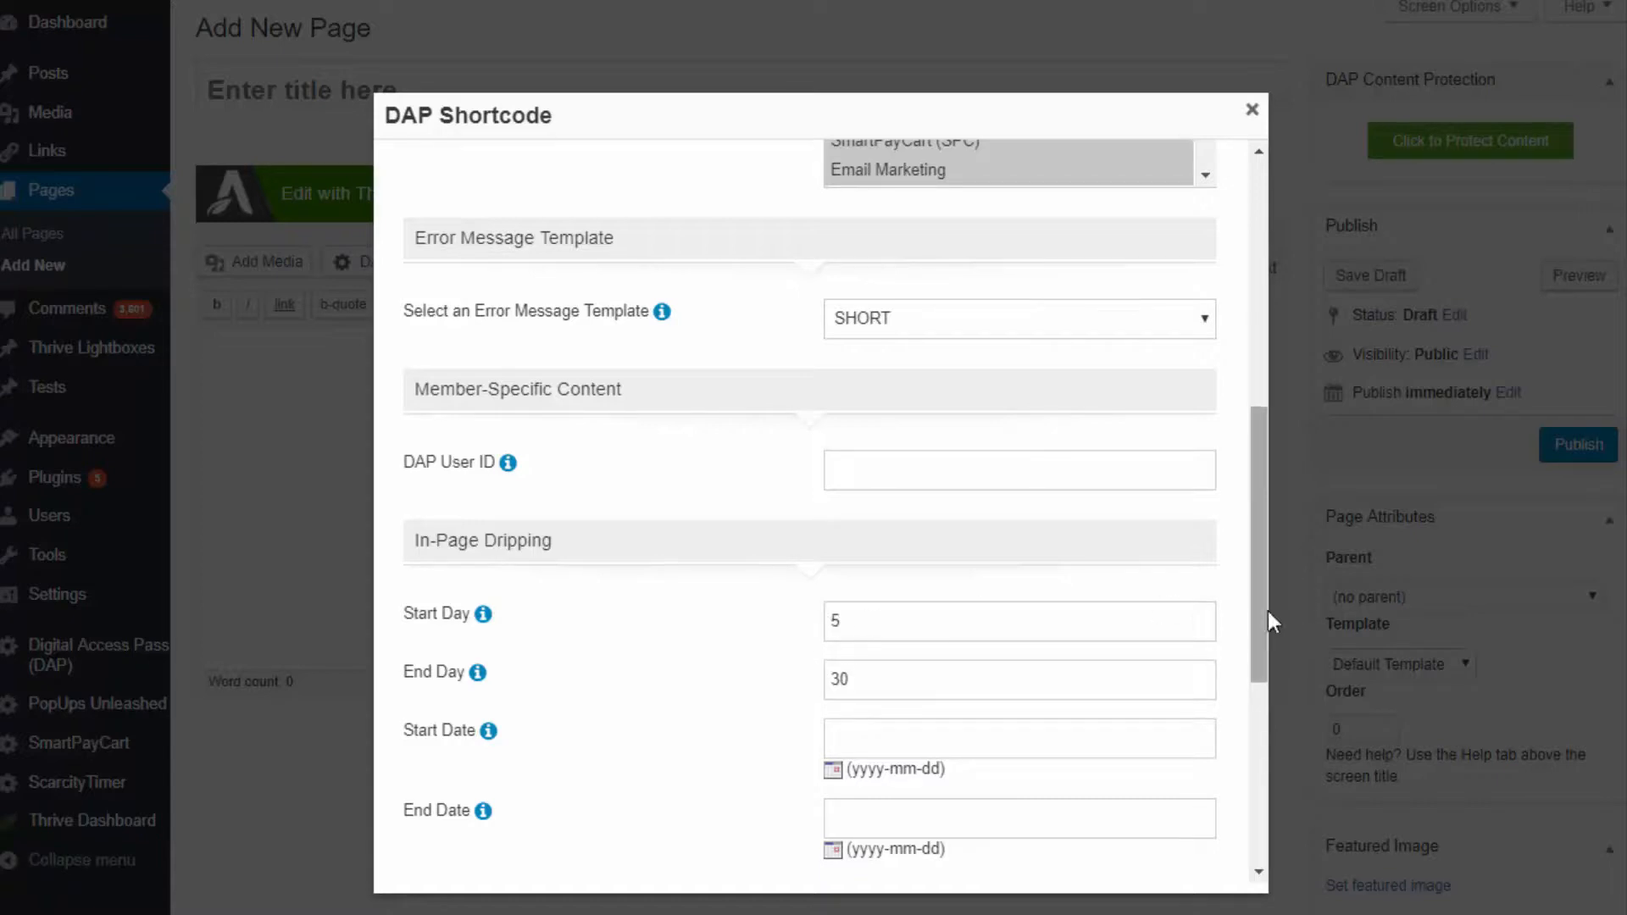
# Review the product access options alongside the In-Page Dripping days, and read the Start Day help on negative days
pyautogui.moveTo(1262, 608); pyautogui.dragTo(1264, 480)
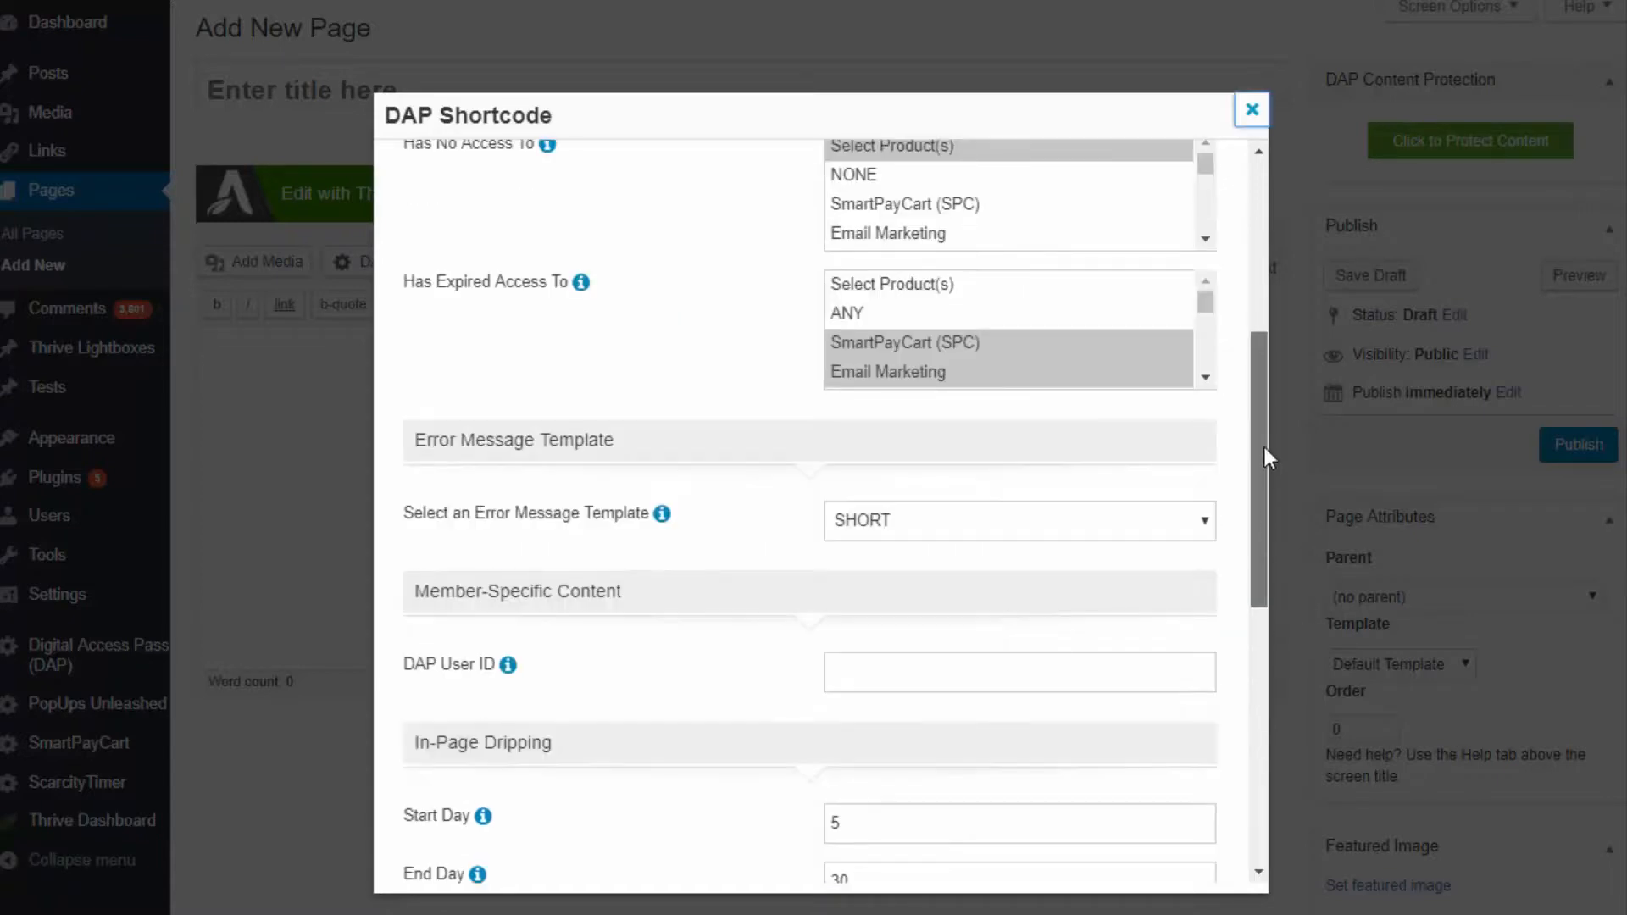
pyautogui.scroll(3, 1119, 429)
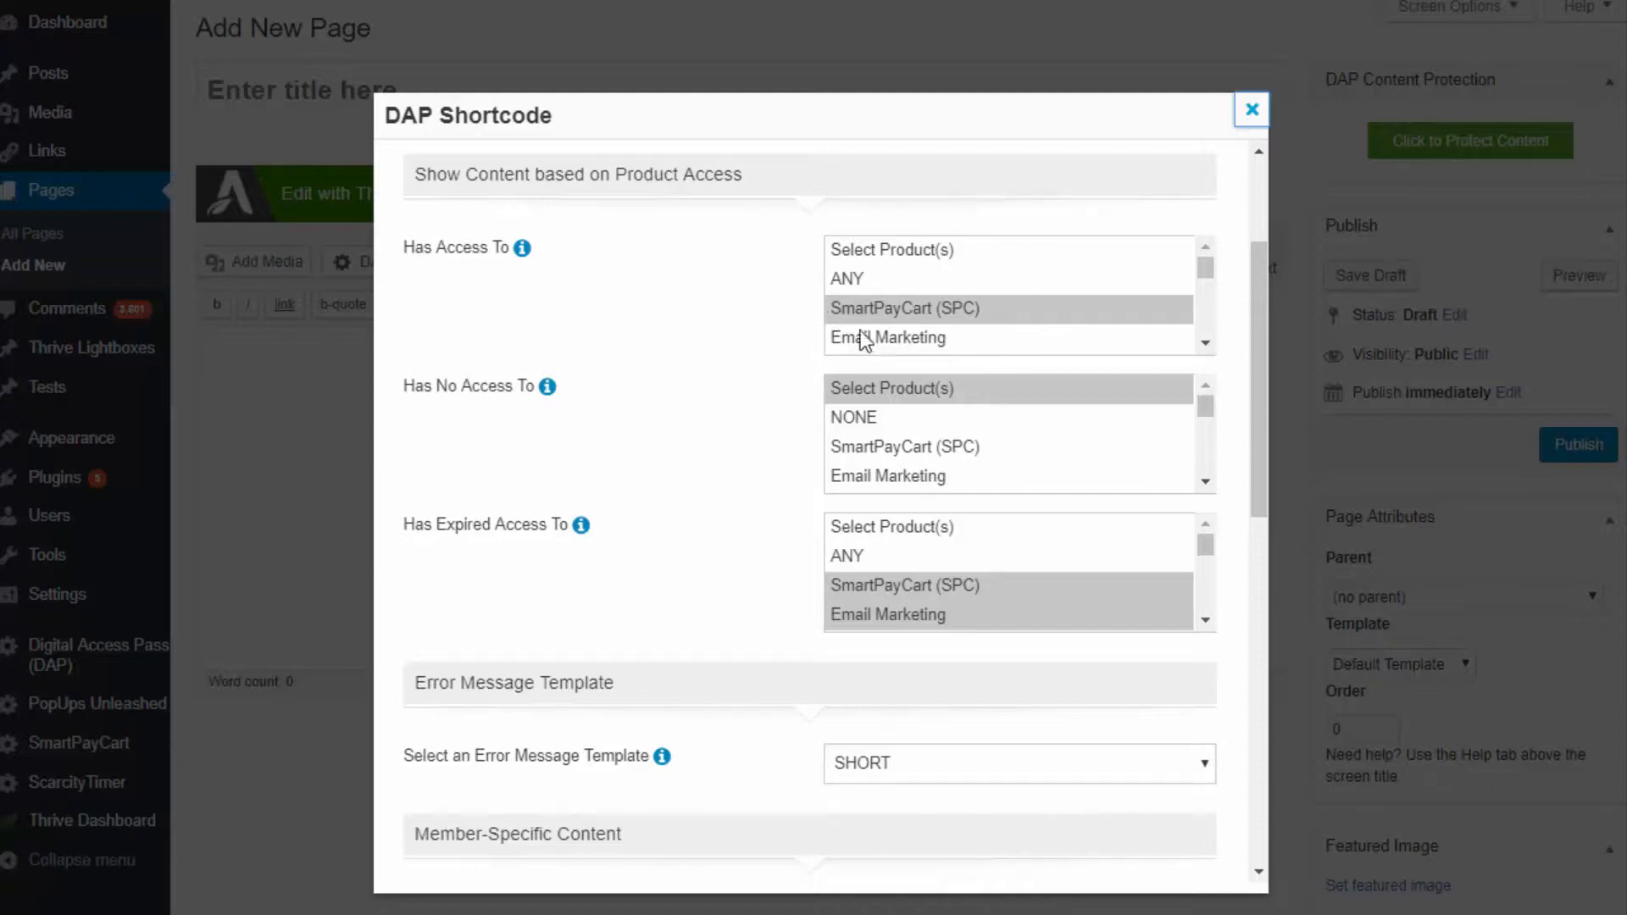
pyautogui.scroll(-1, 1252, 398)
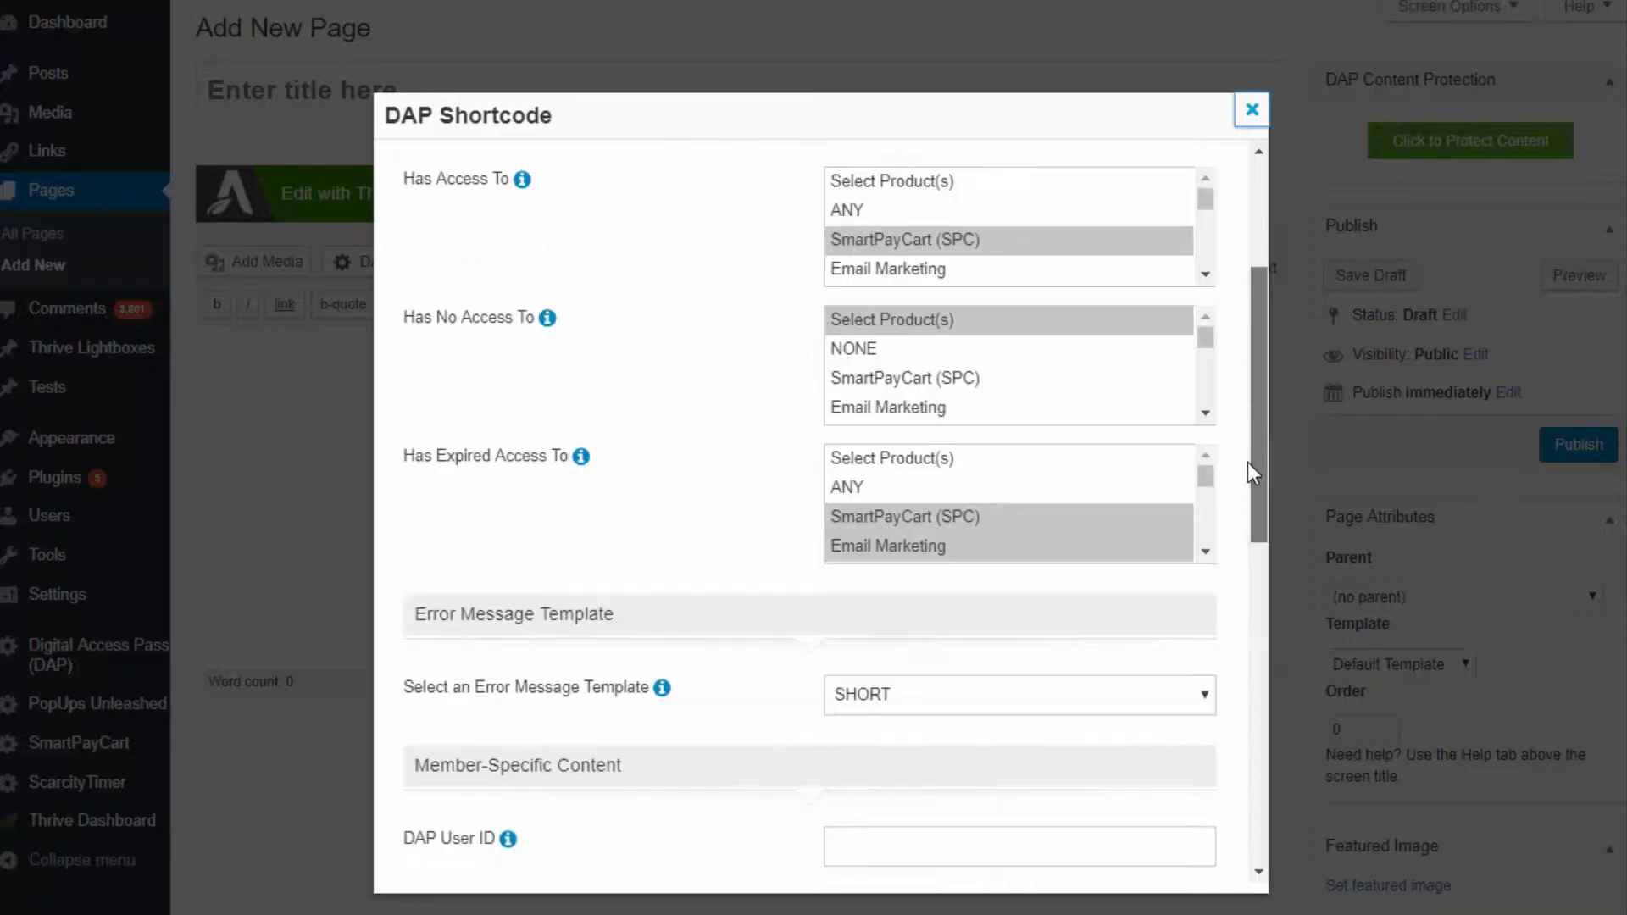
pyautogui.scroll(-5, 1235, 568)
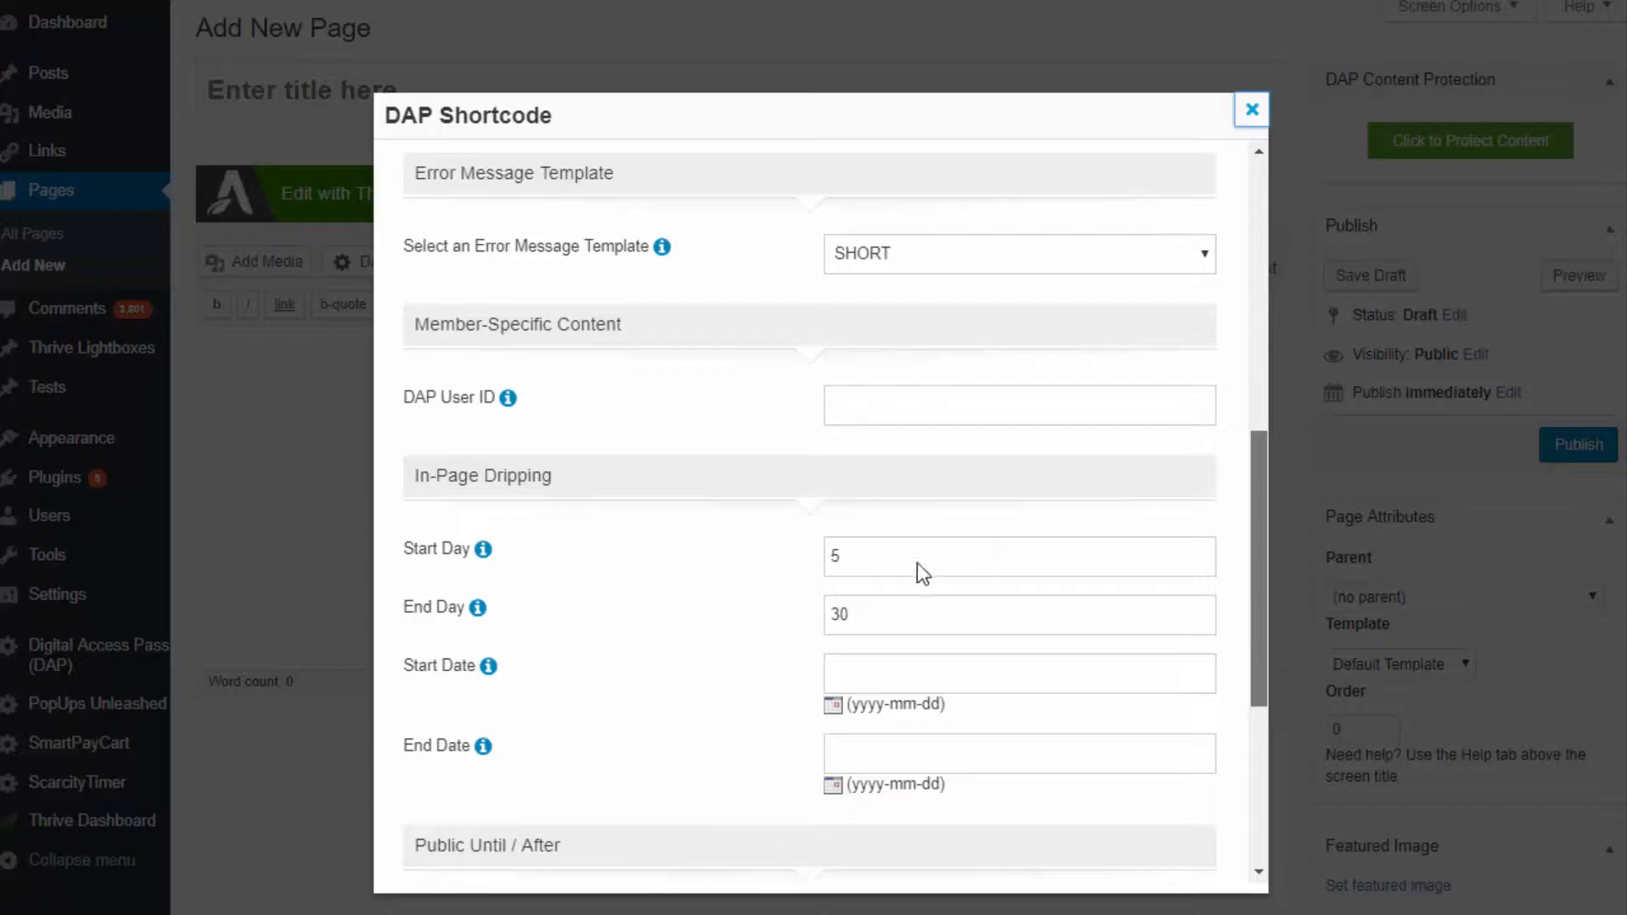
pyautogui.scroll(-2, 793, 558)
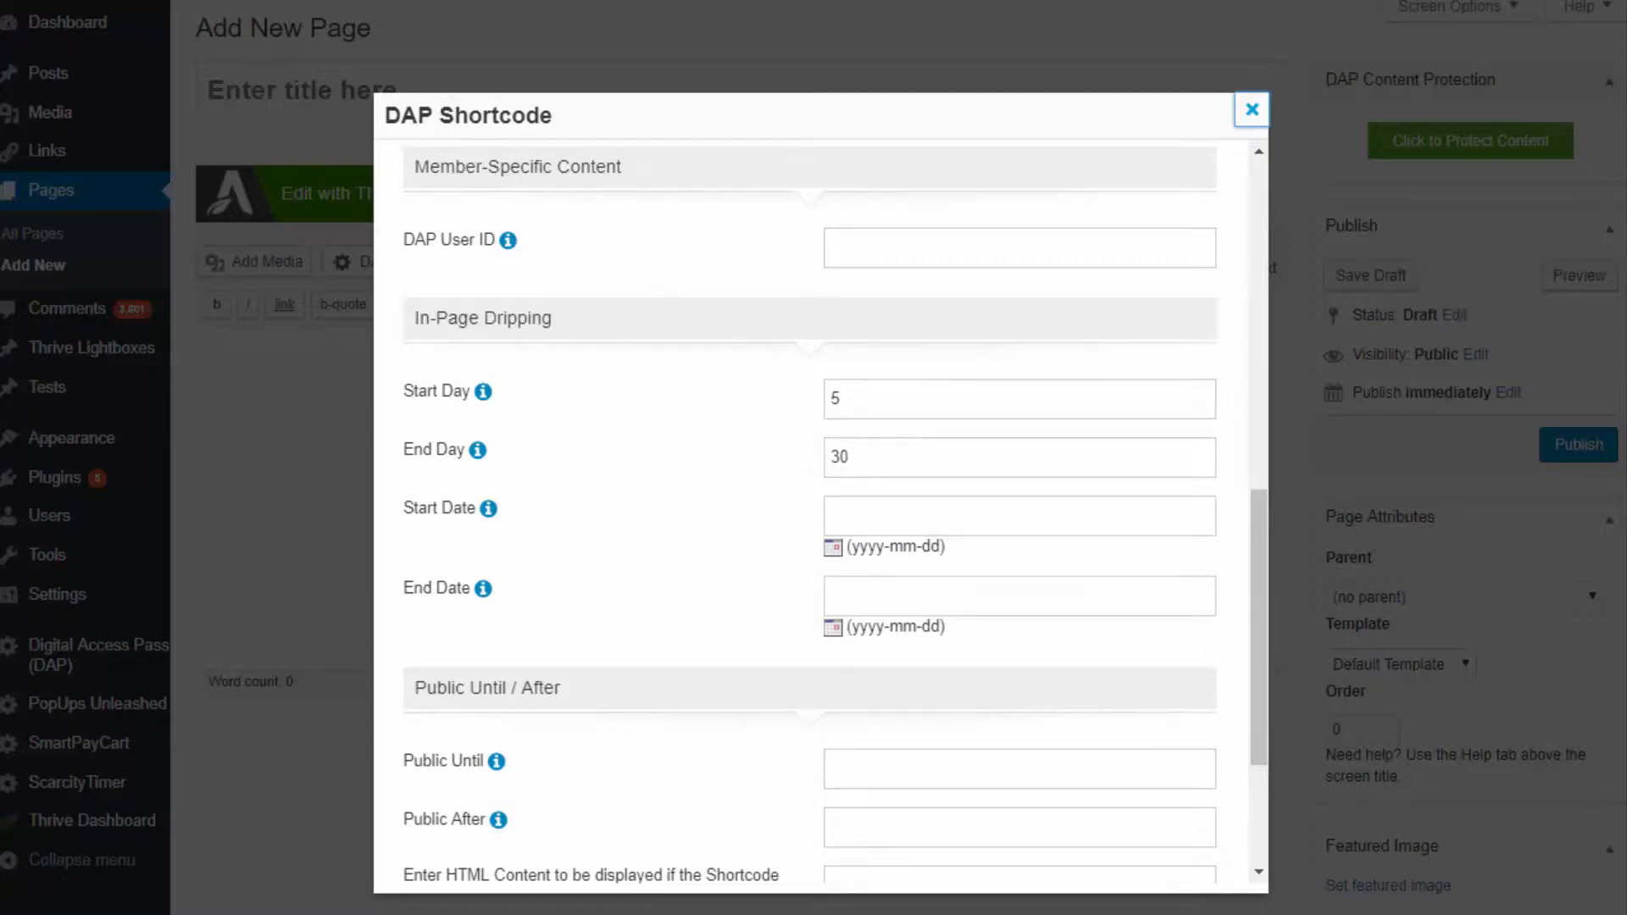
pyautogui.click(482, 392)
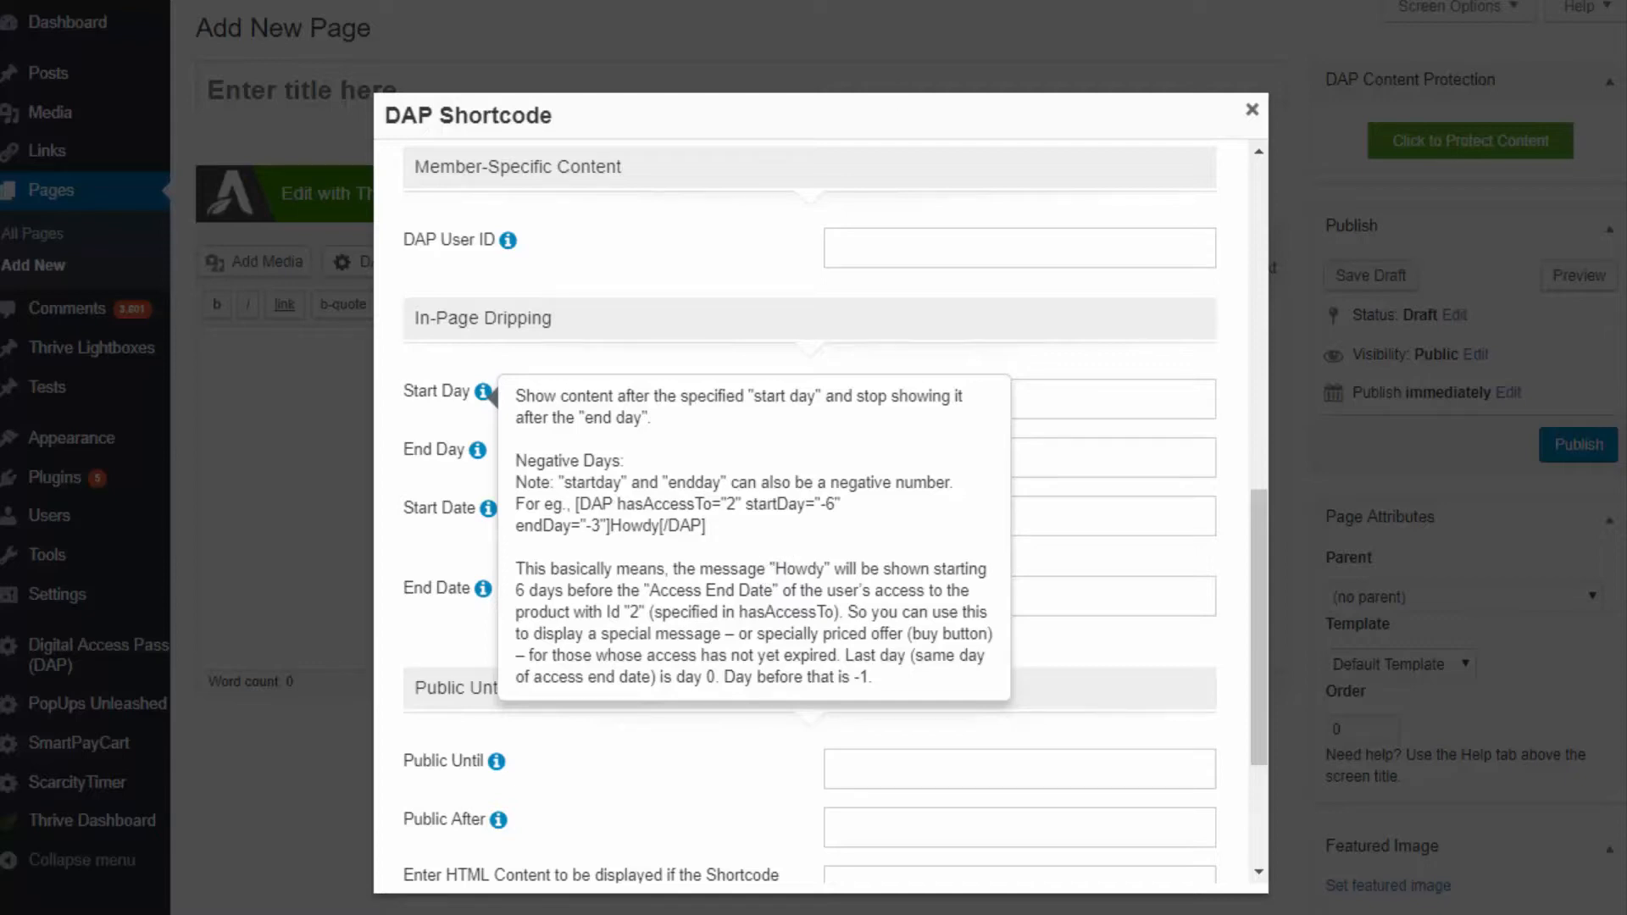
# Replace the drip days with Start Date 2017-11-01 and End Date 2017-11-16, and clear the products from Has Expired Access To
pyautogui.scroll(2, 710, 470)
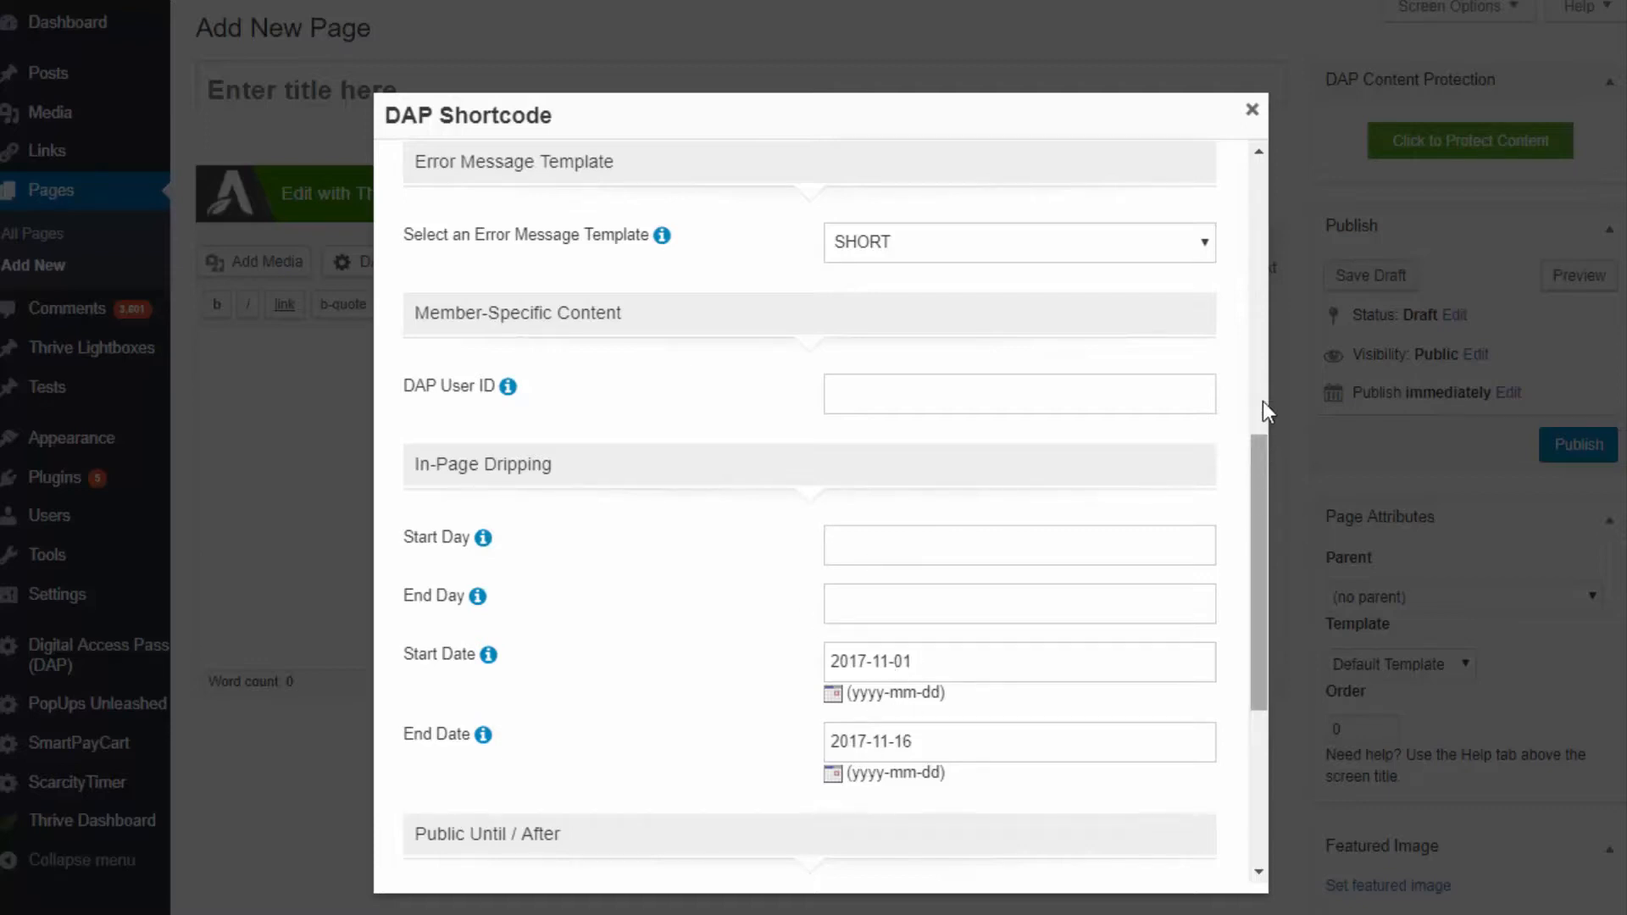
pyautogui.click(1263, 271)
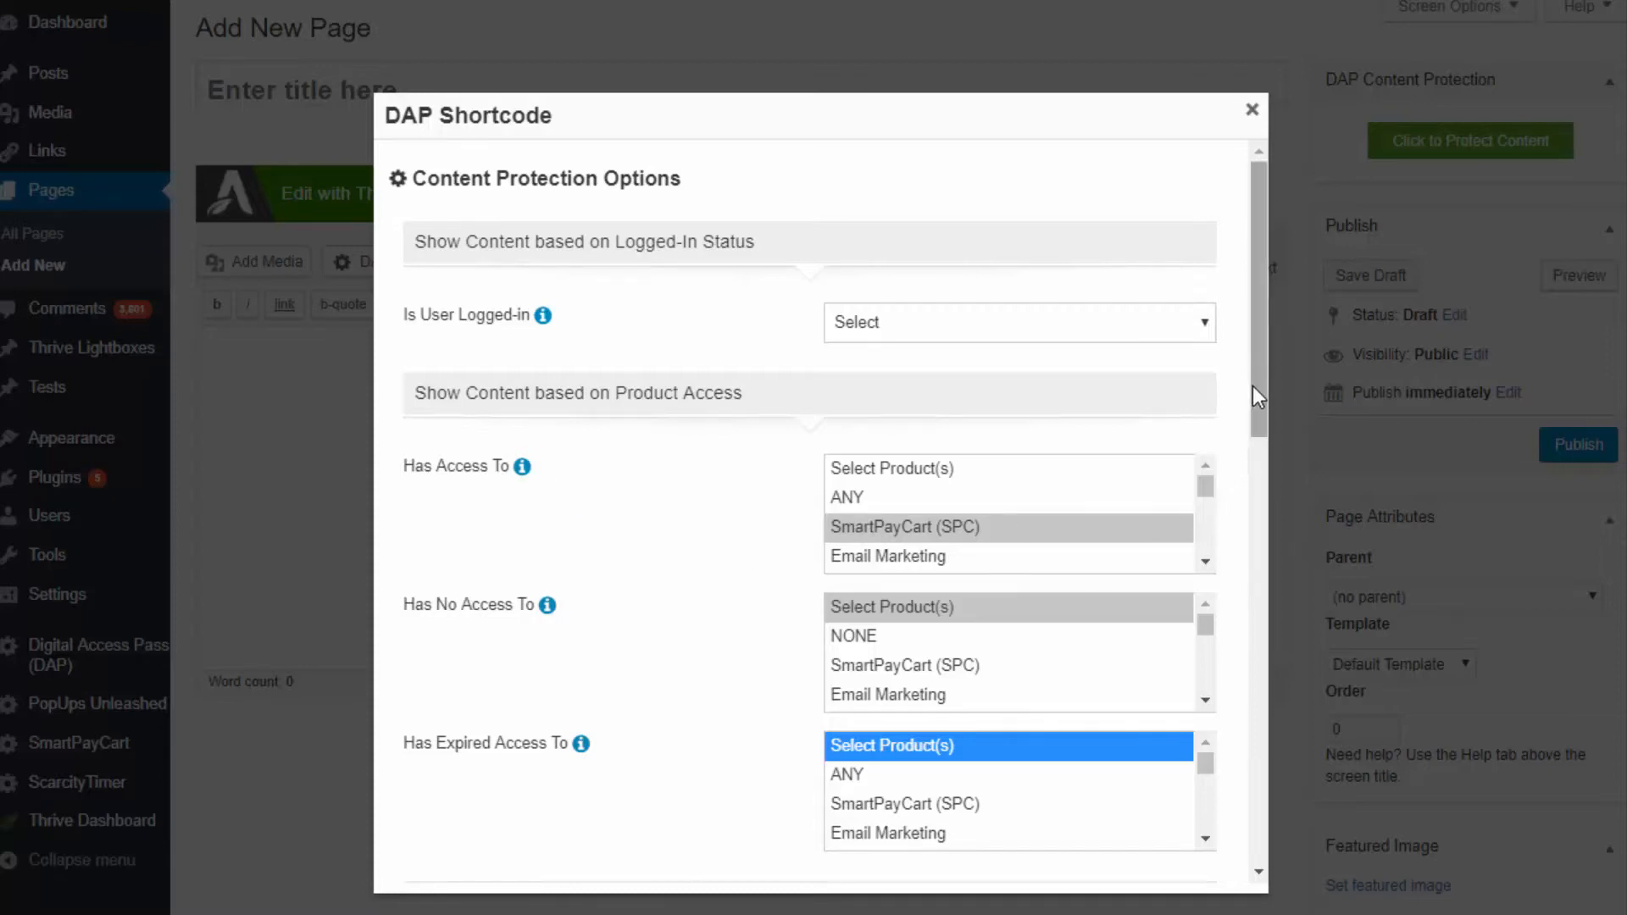
pyautogui.scroll(-5, 1251, 462)
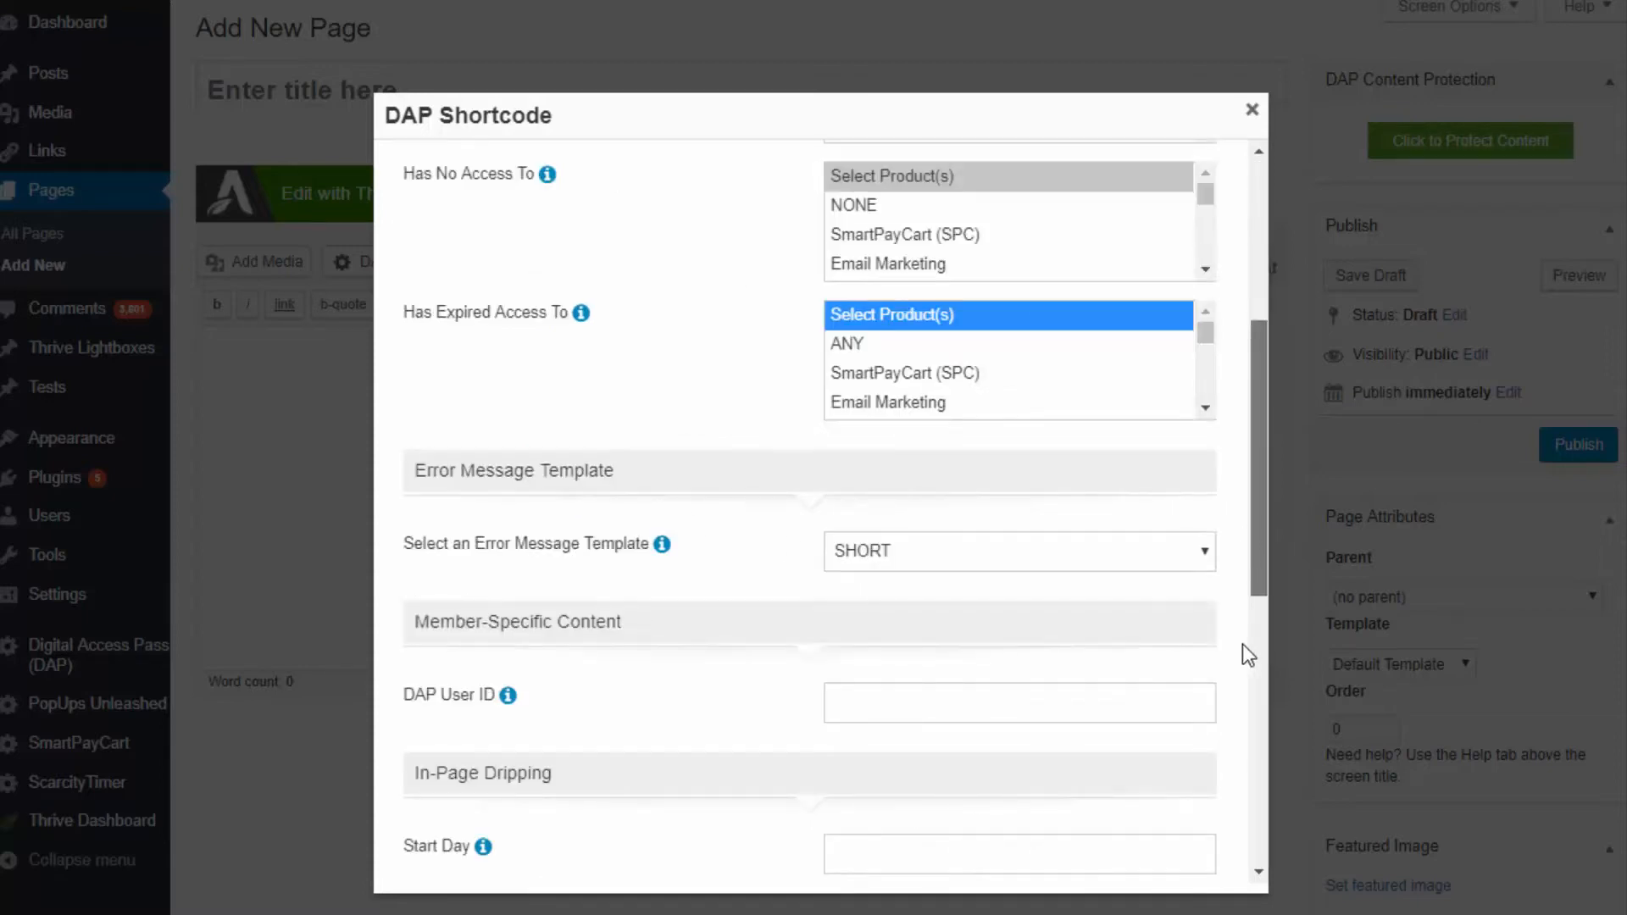
pyautogui.scroll(-4, 1248, 653)
pyautogui.scroll(-1, 1093, 644)
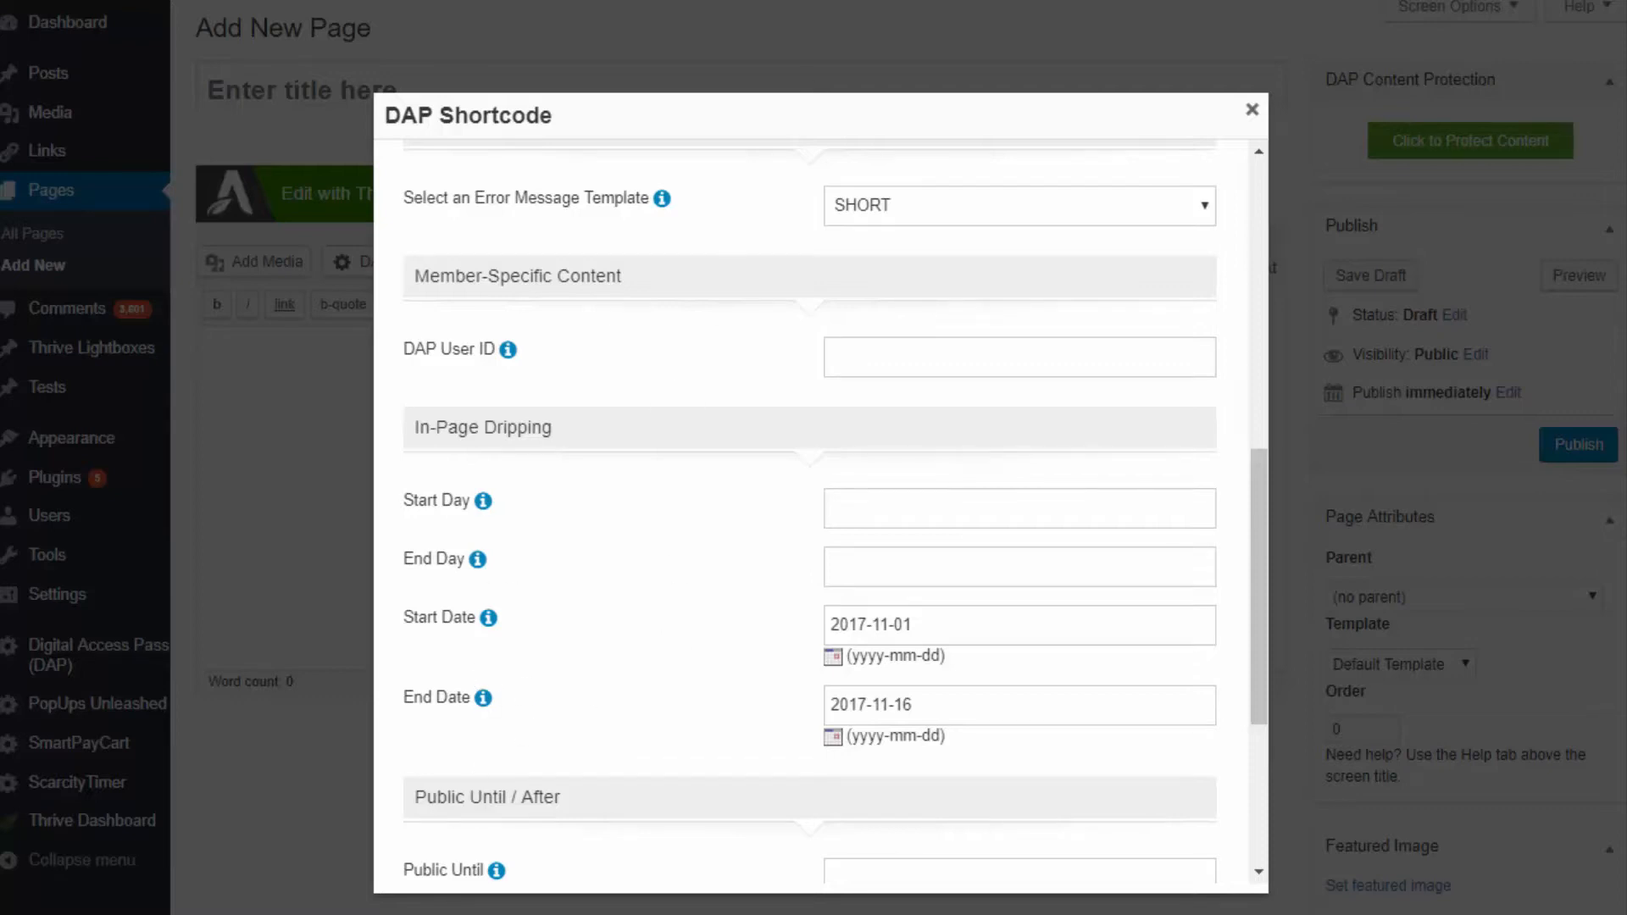
# Review the Public Until / After options, clear the drip dates, and generate a shortcode with "insert content here" as its success content
pyautogui.scroll(-4, 812, 508)
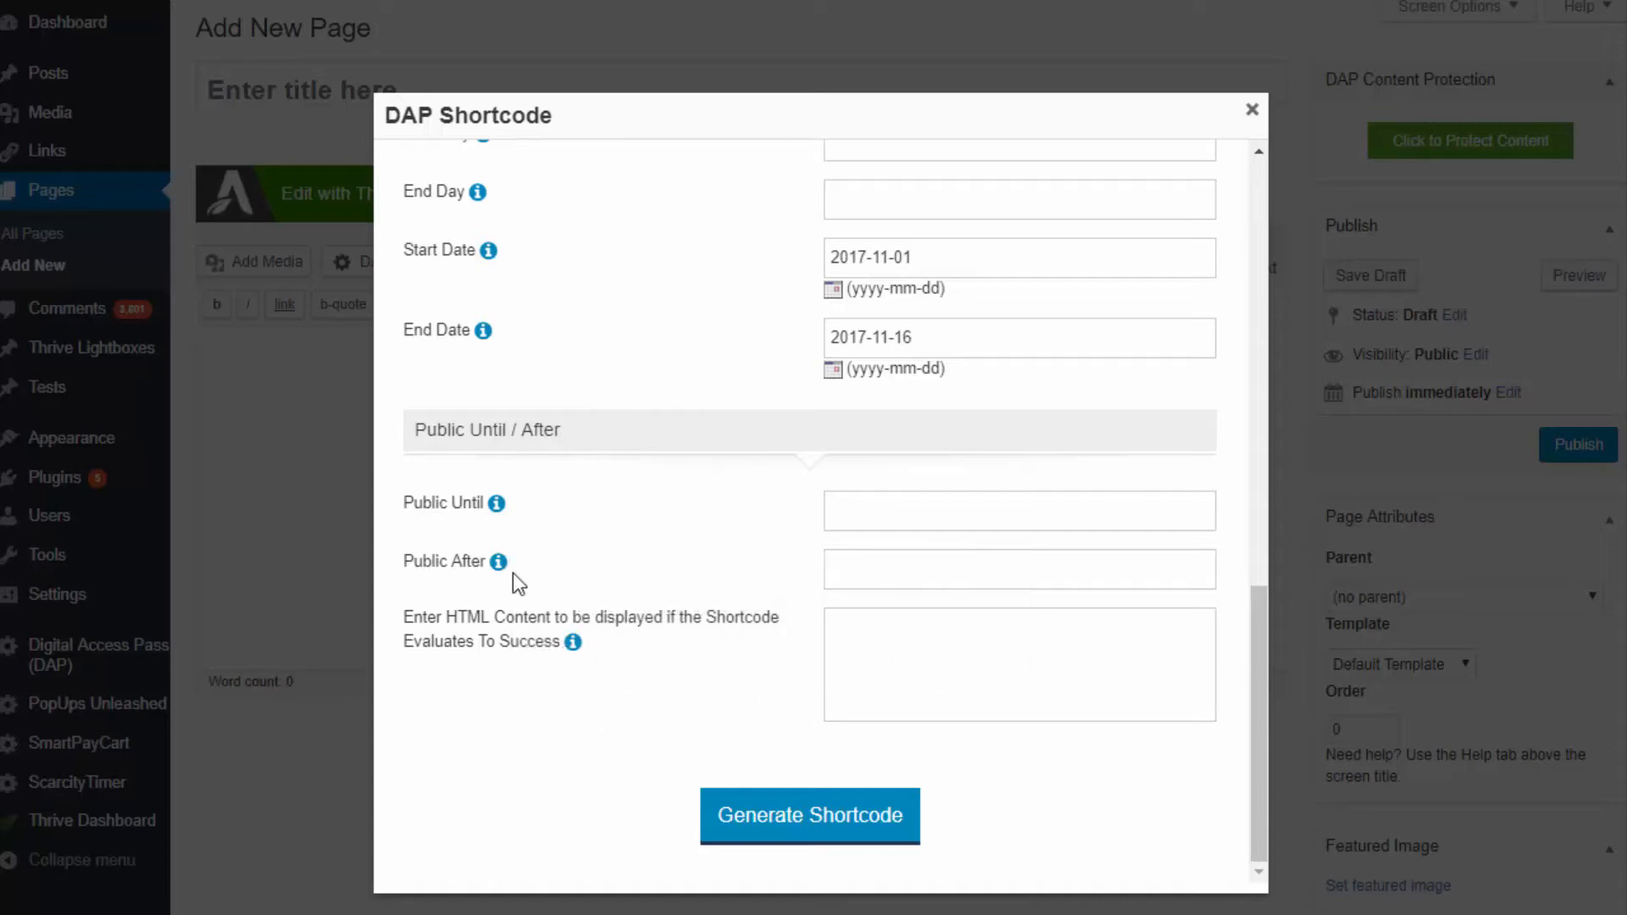
pyautogui.moveTo(499, 563)
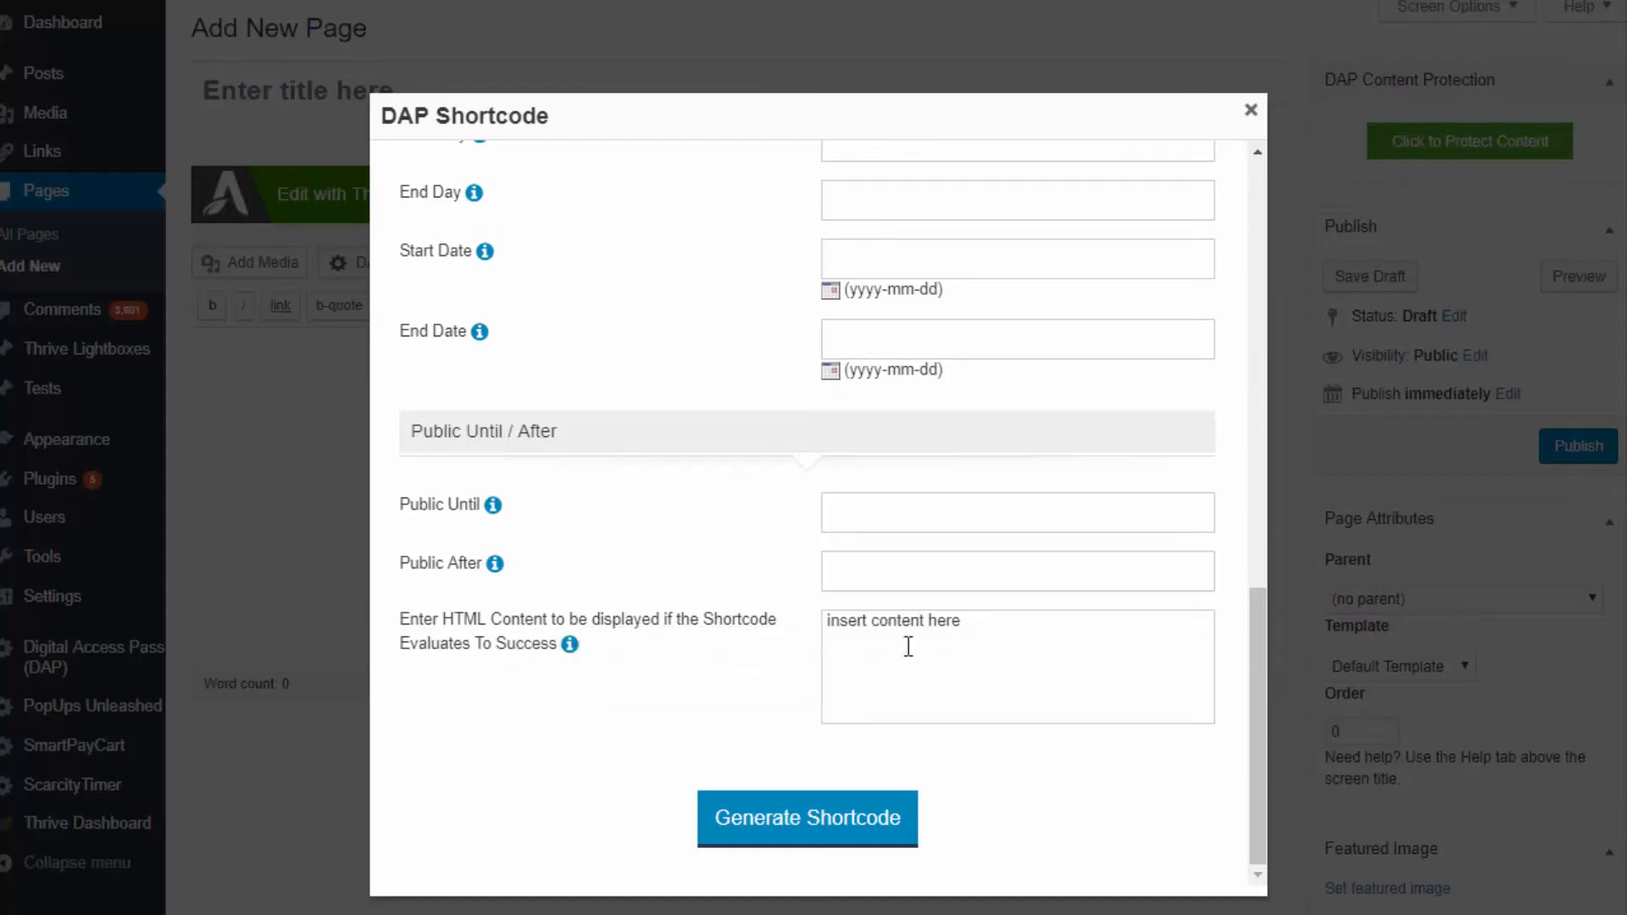
pyautogui.click(789, 835)
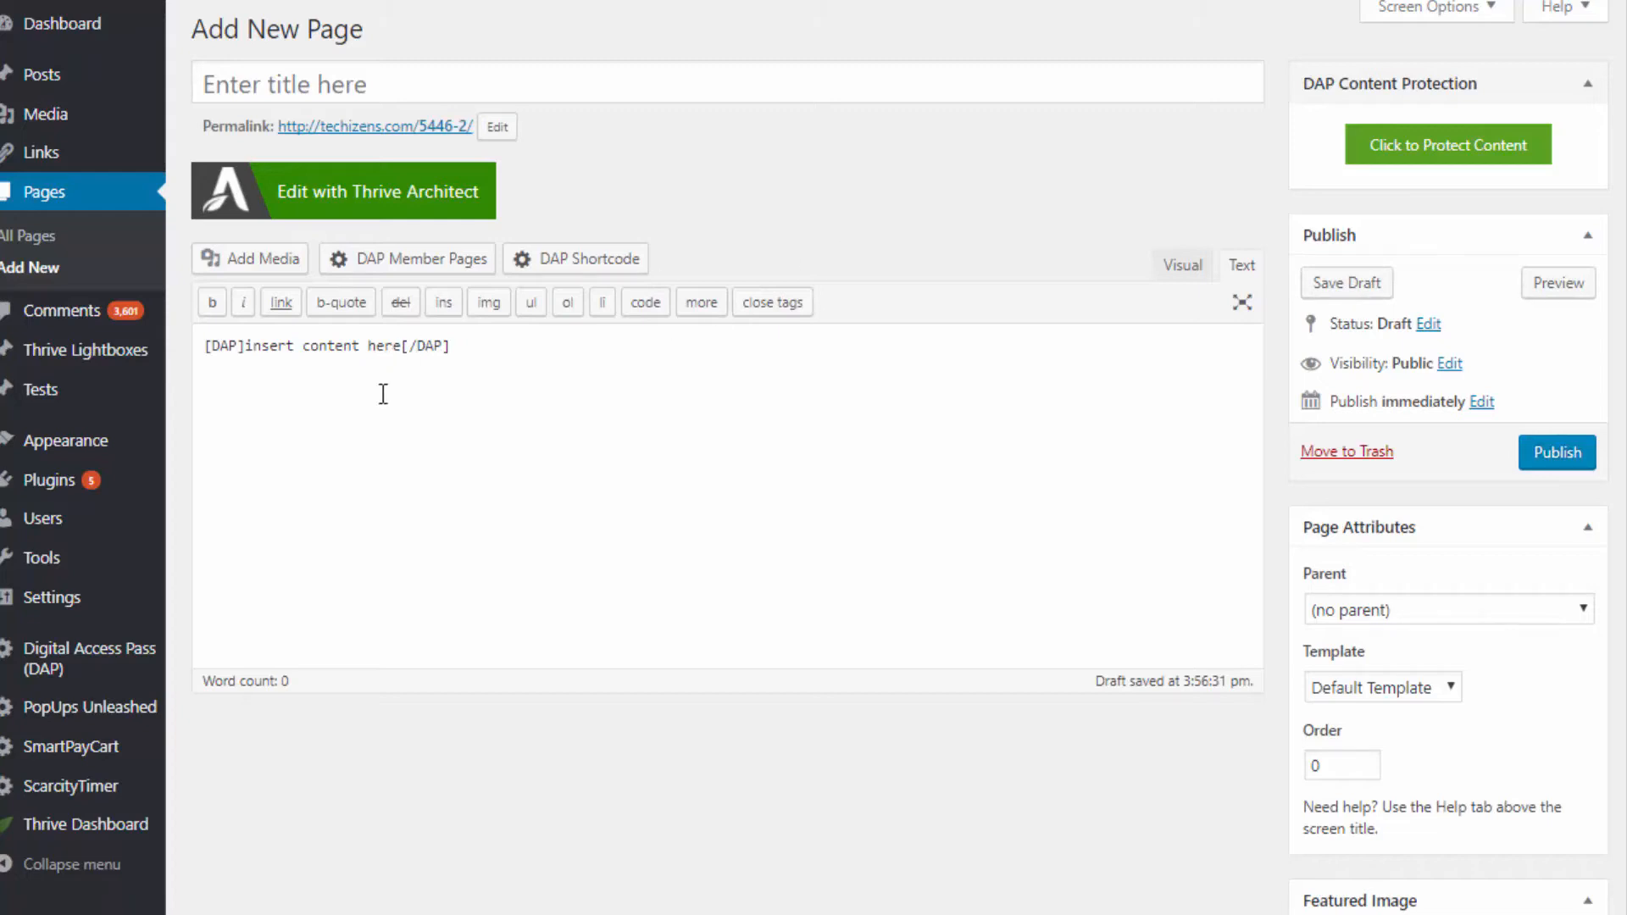
# Highlight the placeholder text between the DAP tags, and reopen the DAP Shortcode options at the HTML success content for editing
pyautogui.moveTo(400, 345); pyautogui.dragTo(245, 346)
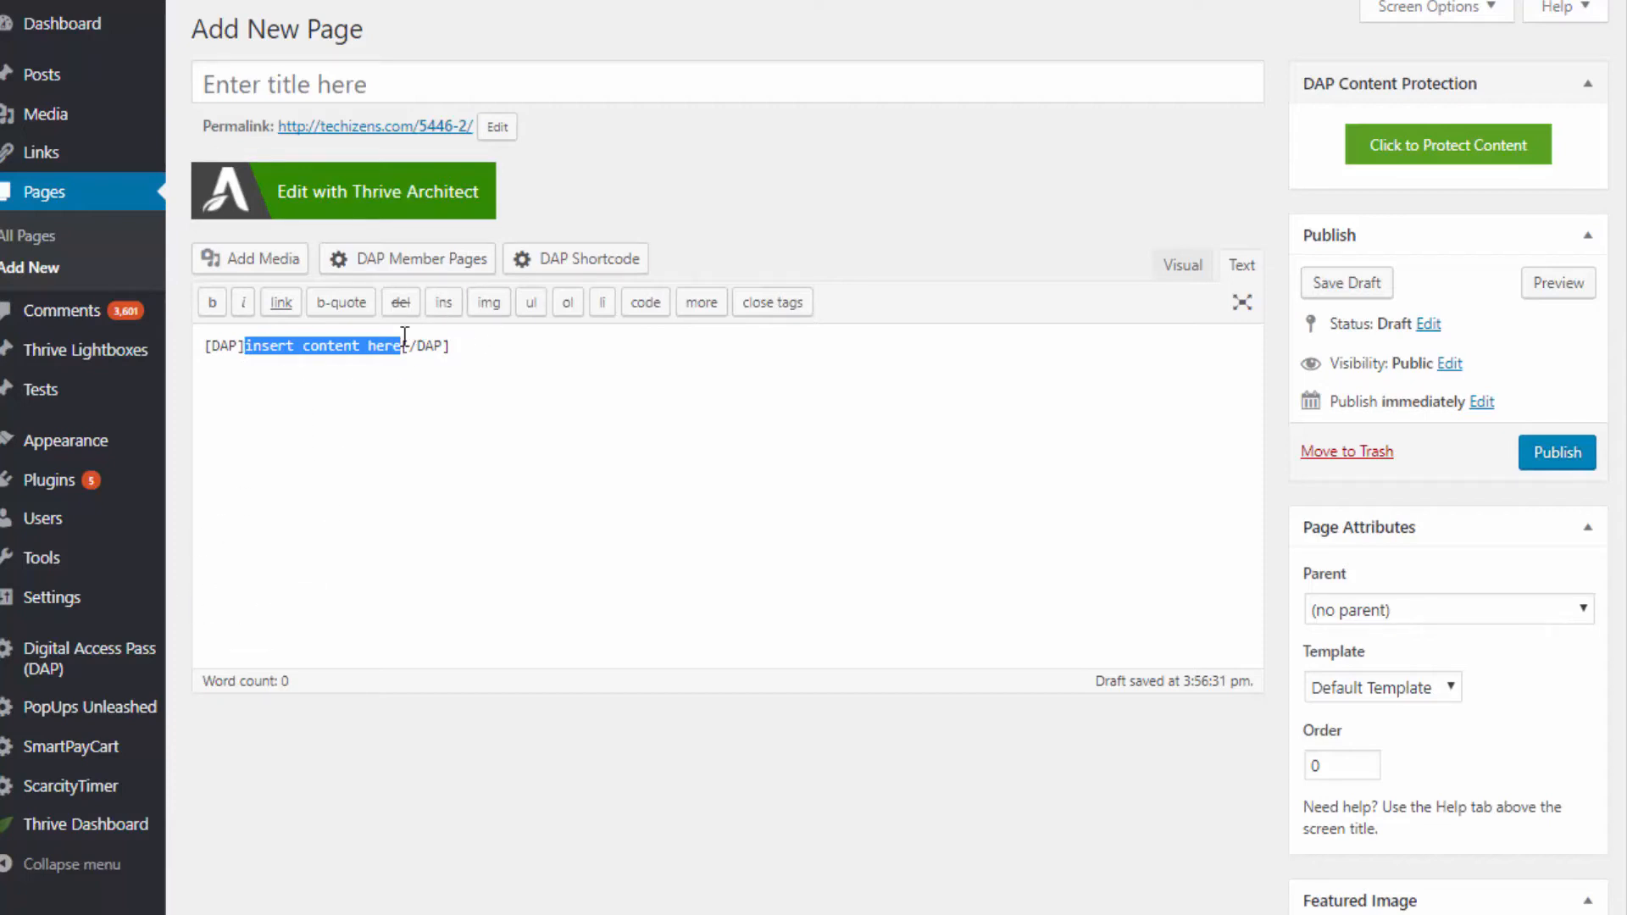
pyautogui.click(614, 263)
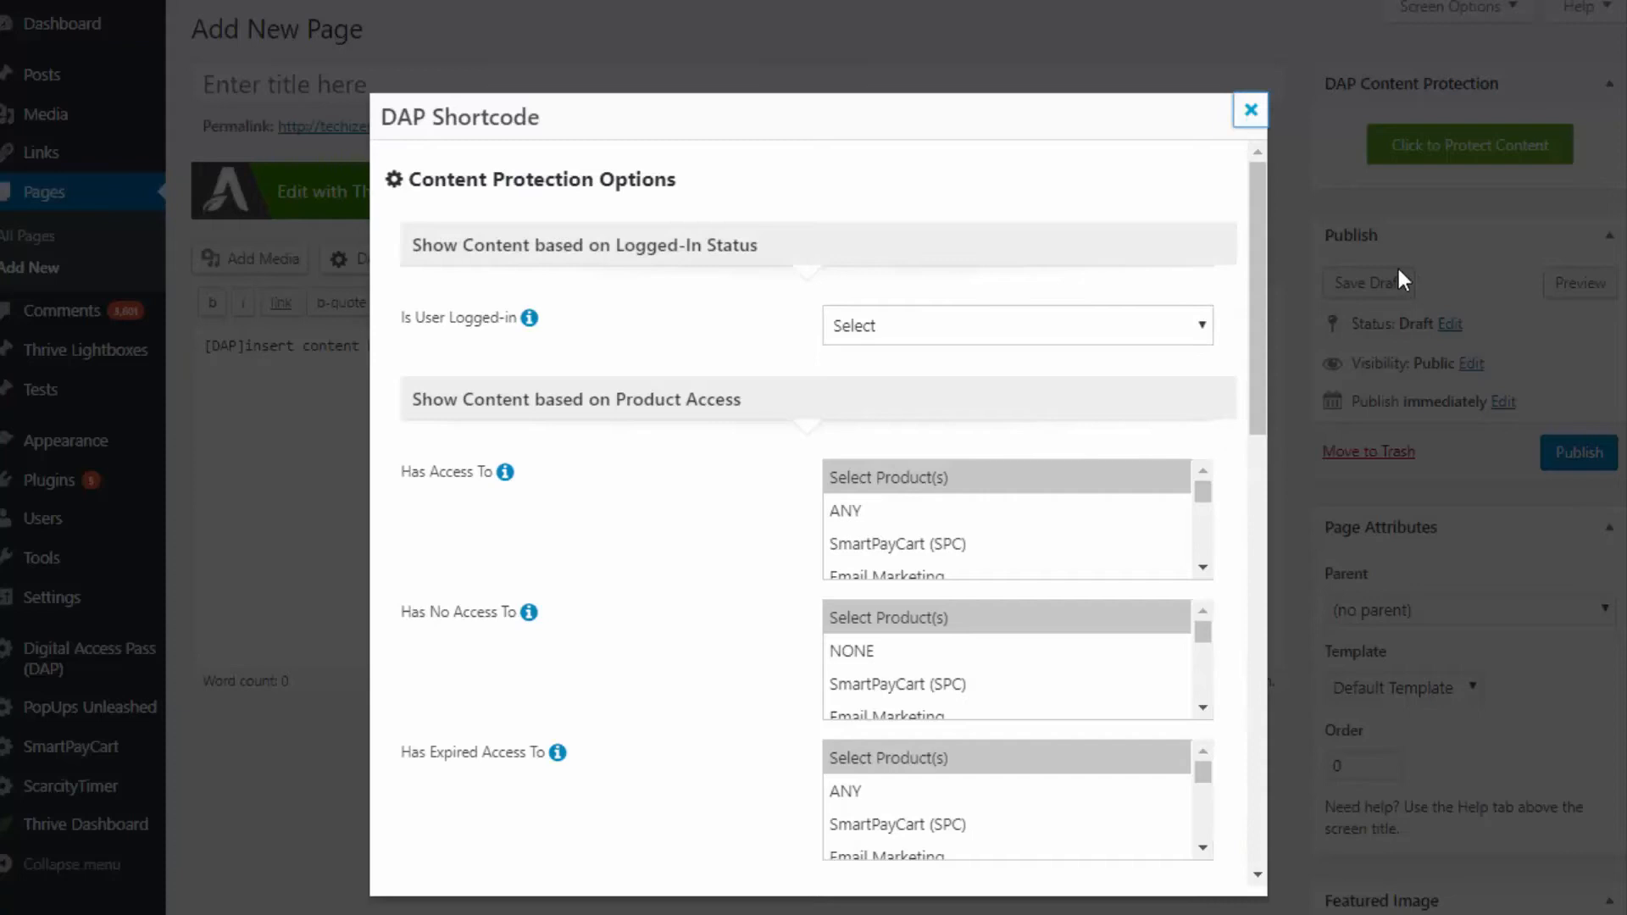
pyautogui.moveTo(1260, 310); pyautogui.dragTo(1278, 843)
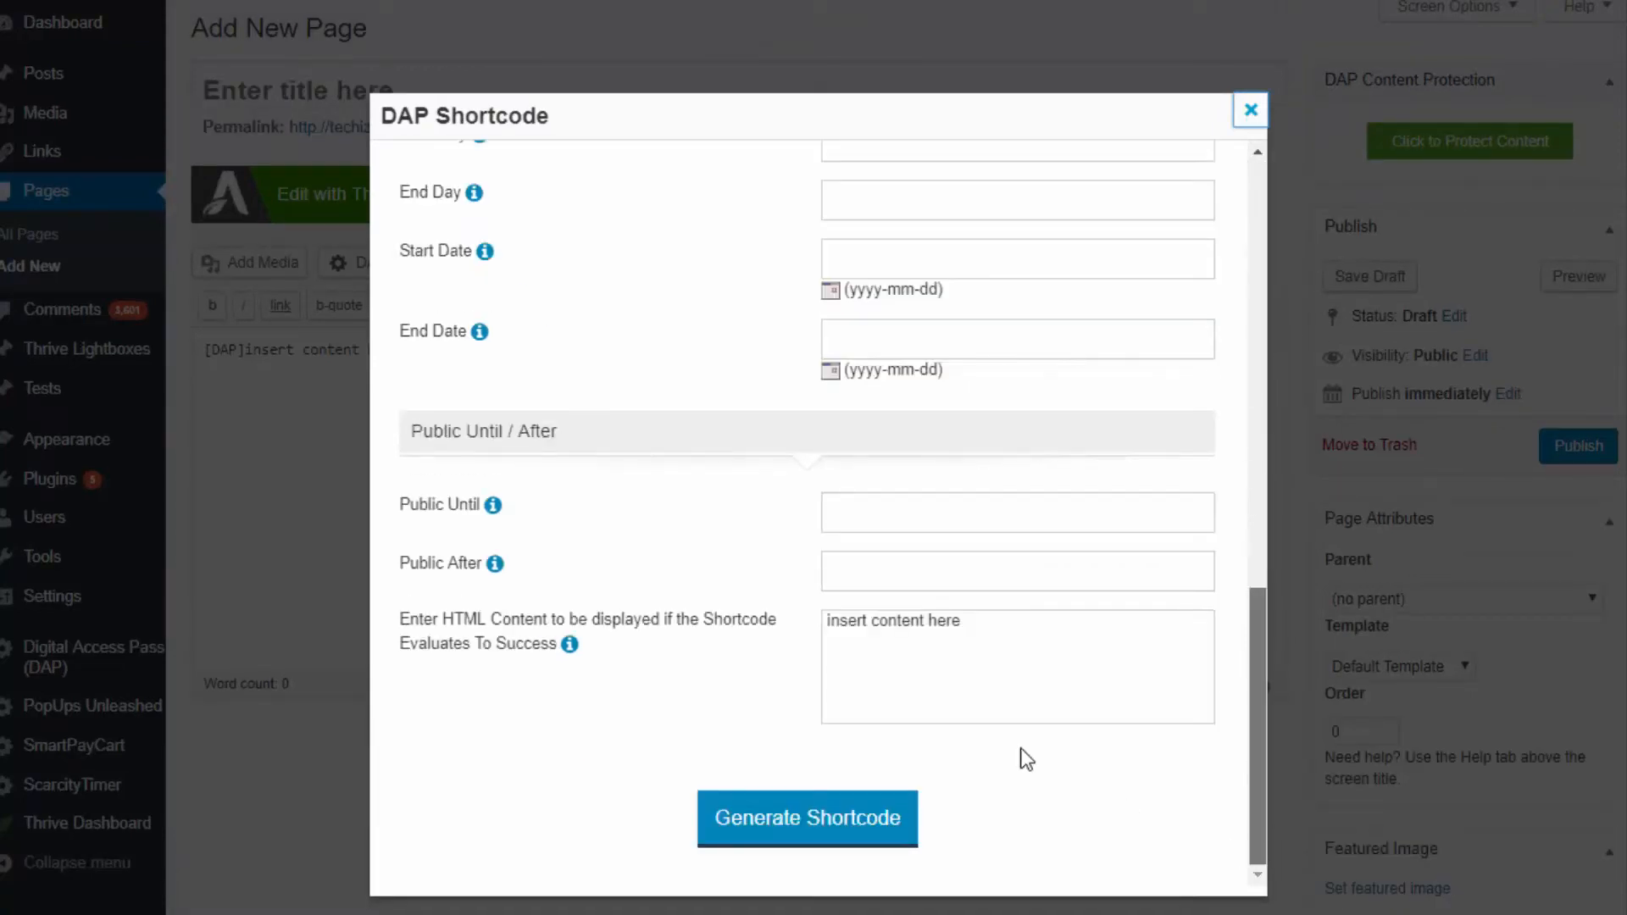
pyautogui.click(908, 638)
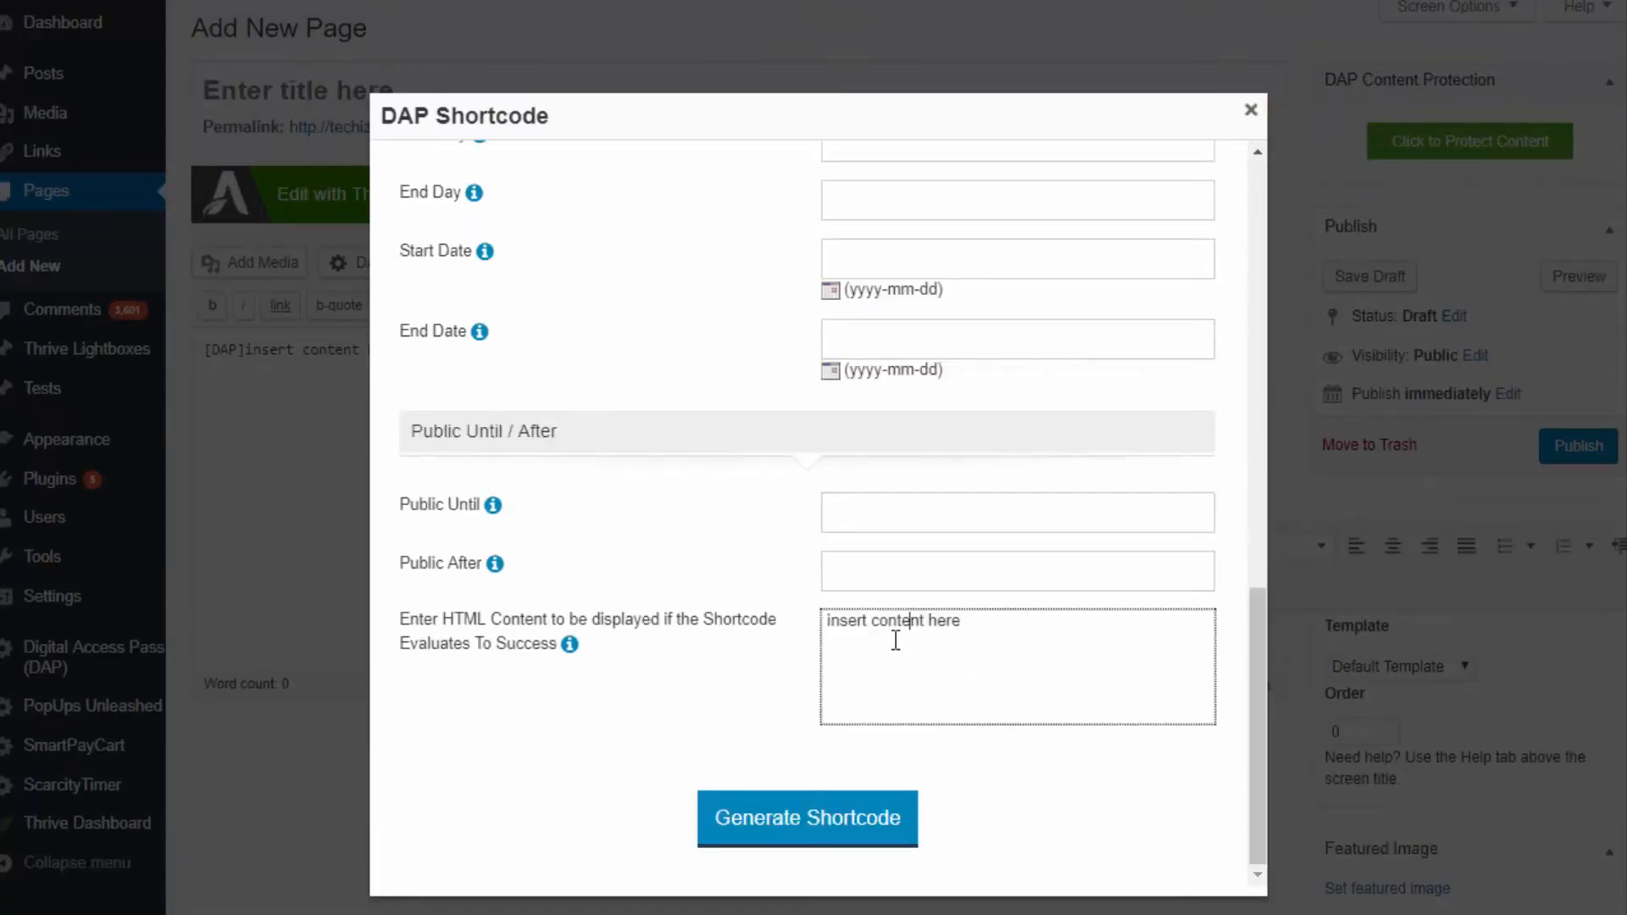